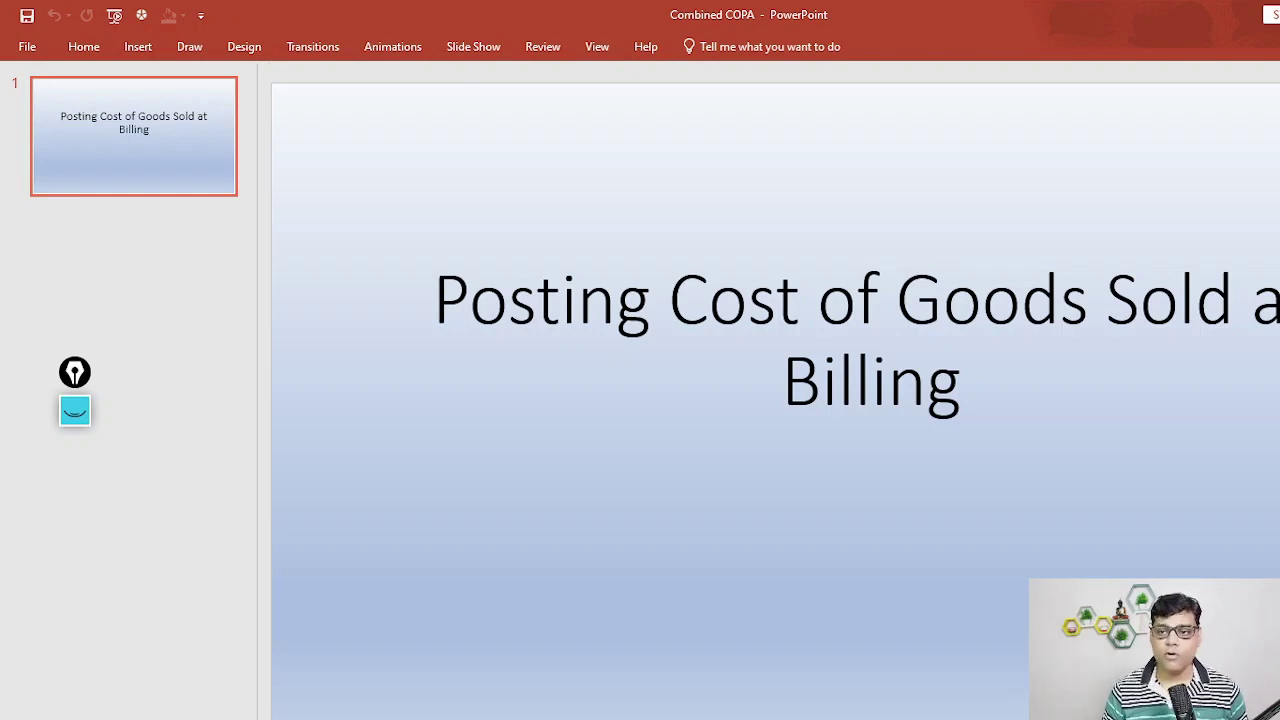
Switch to the Excel workbook and examine the standard-process accounting entries for Outbound Delivery and Billing
key("alt+Tab")
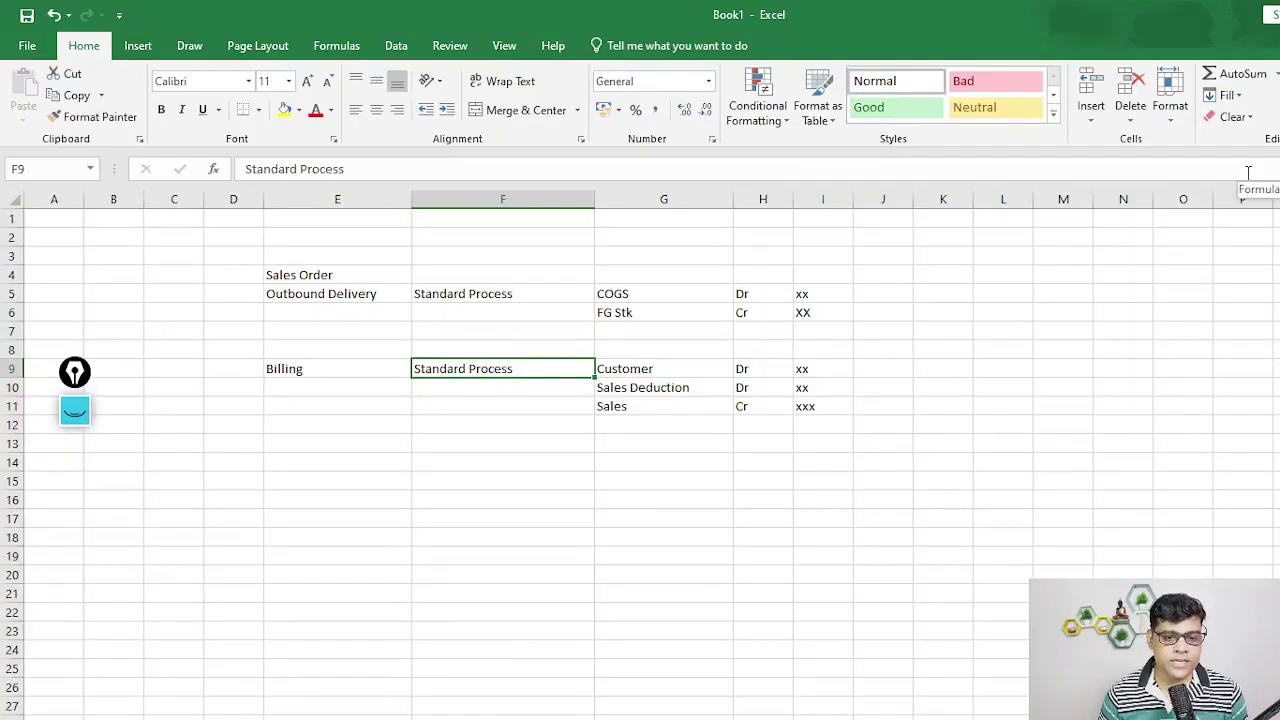
left_click(315, 276)
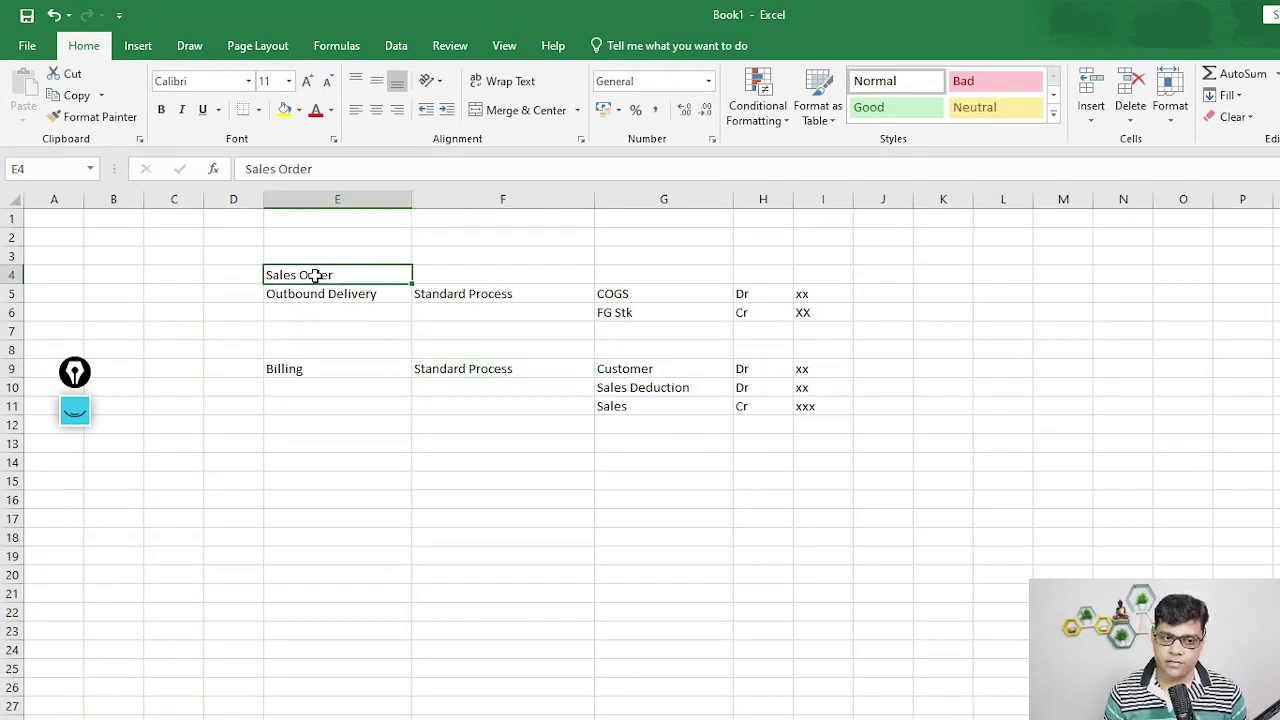
left_click(331, 303)
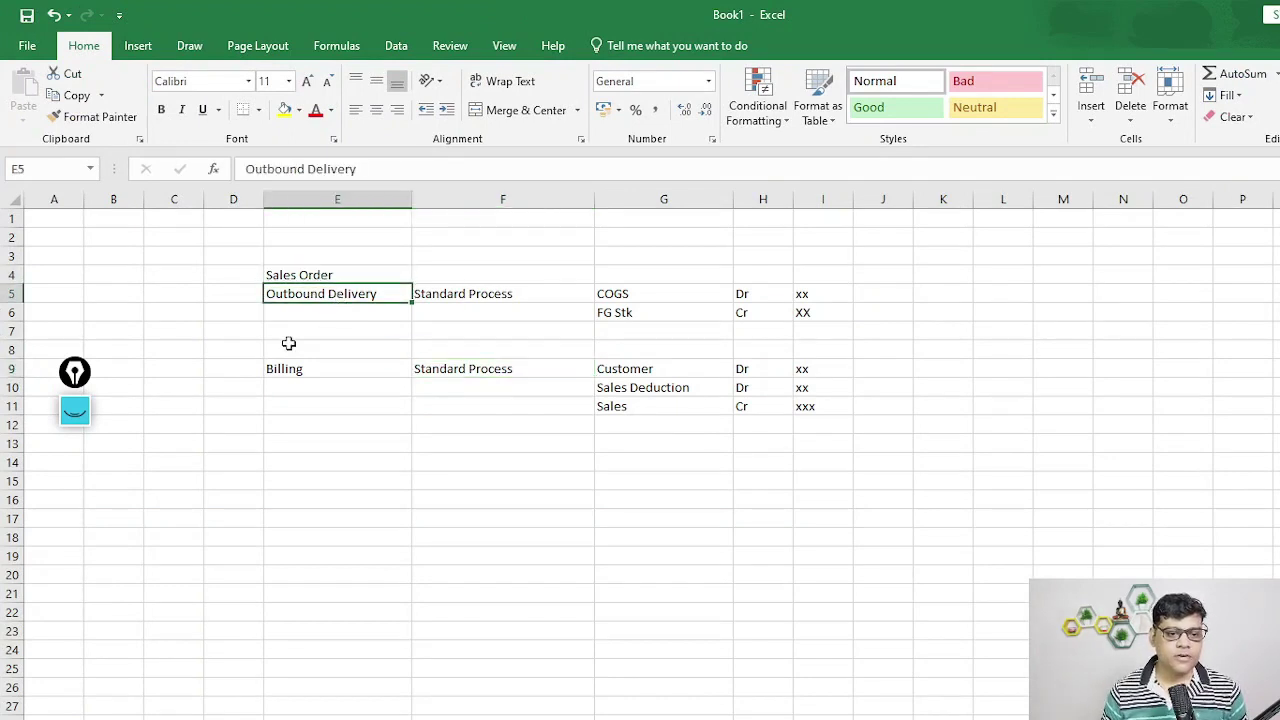
scroll(1071, 477, "up", 1)
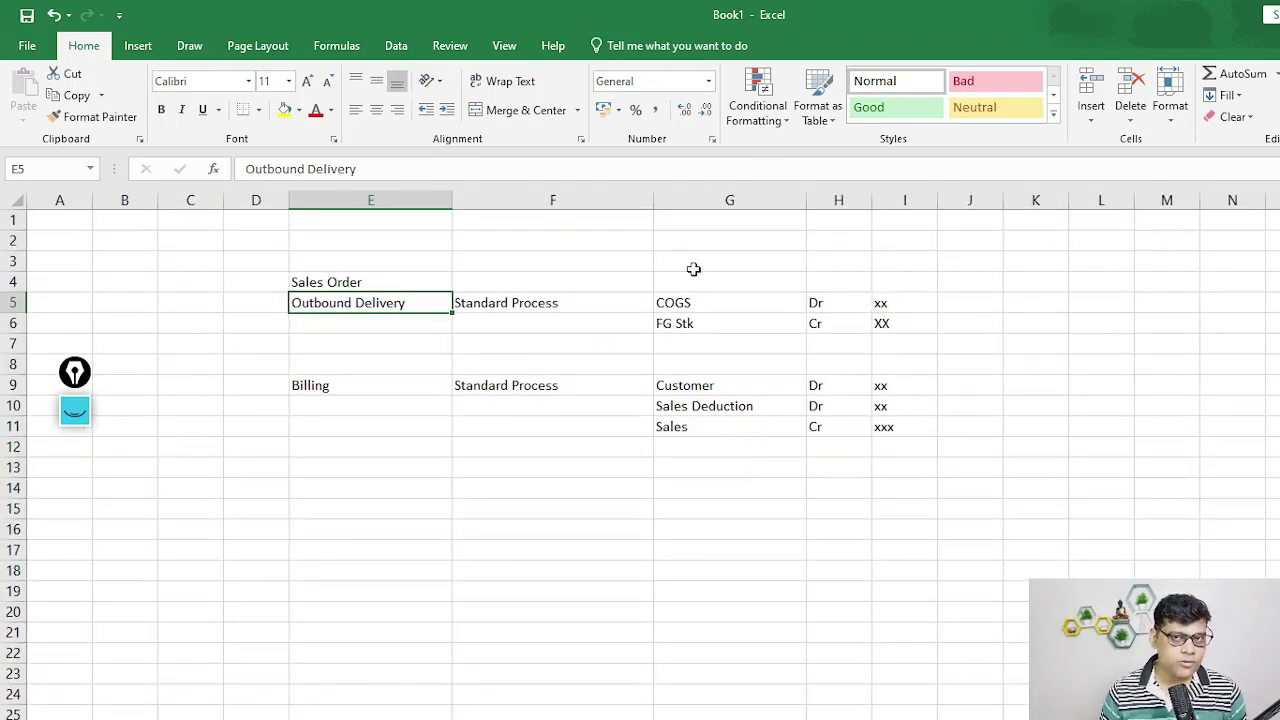
left_click(564, 302)
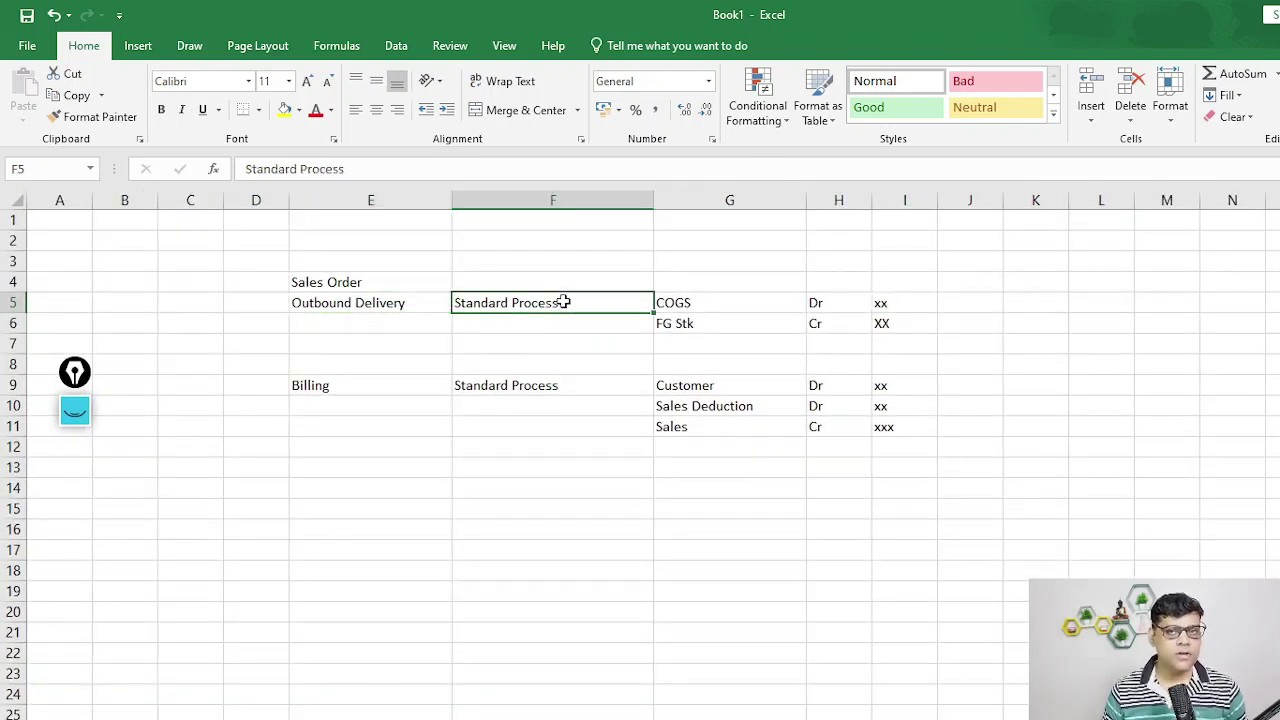
left_click(678, 317)
left_click(699, 298)
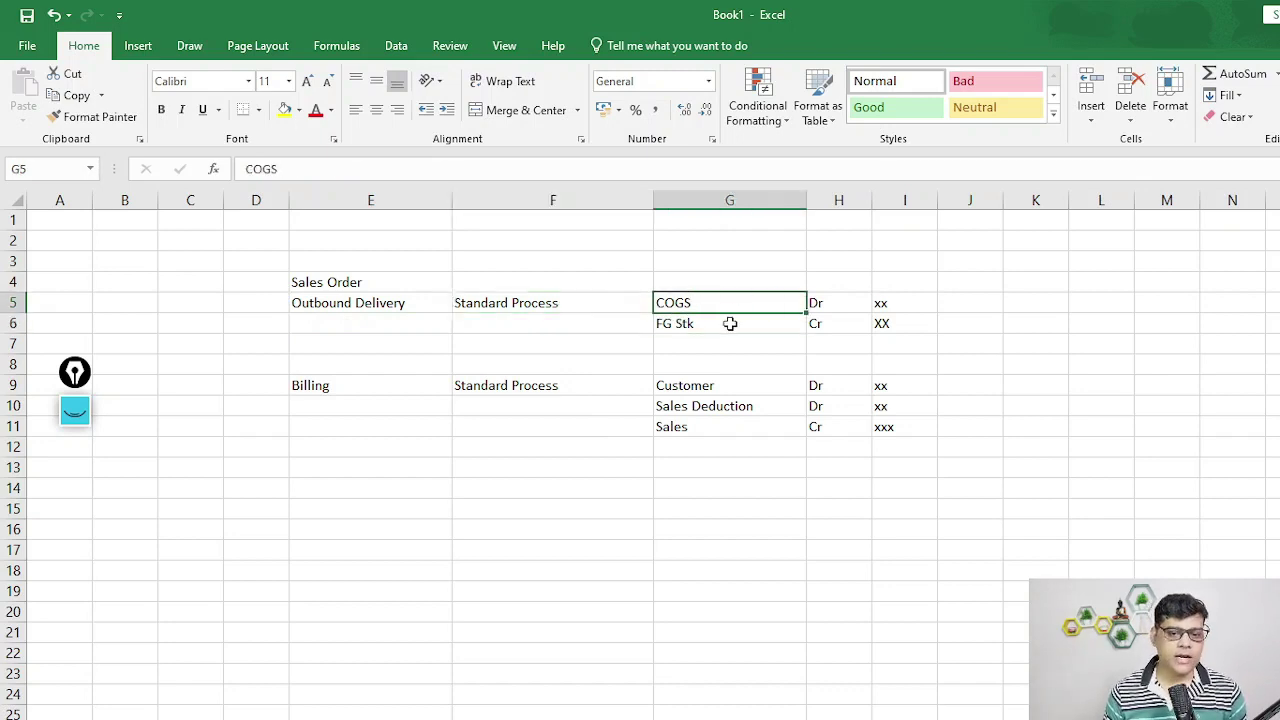
left_click(730, 323)
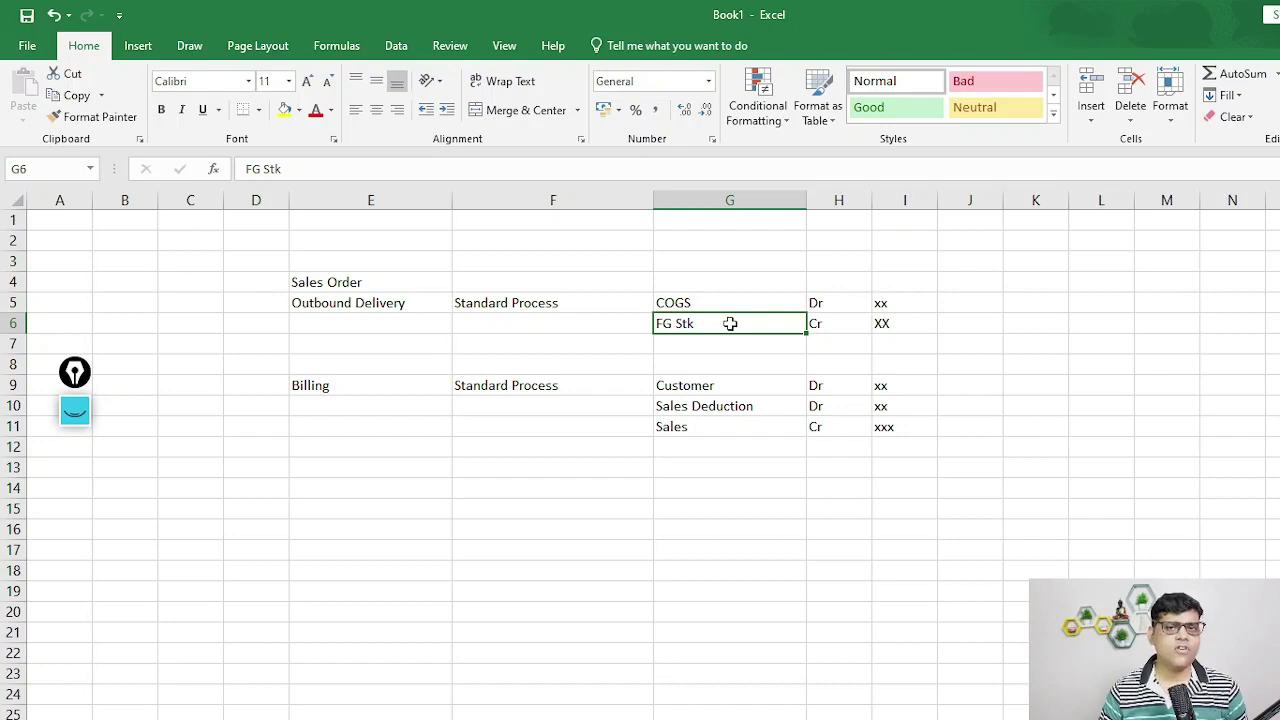
left_click(356, 383)
left_click(550, 384)
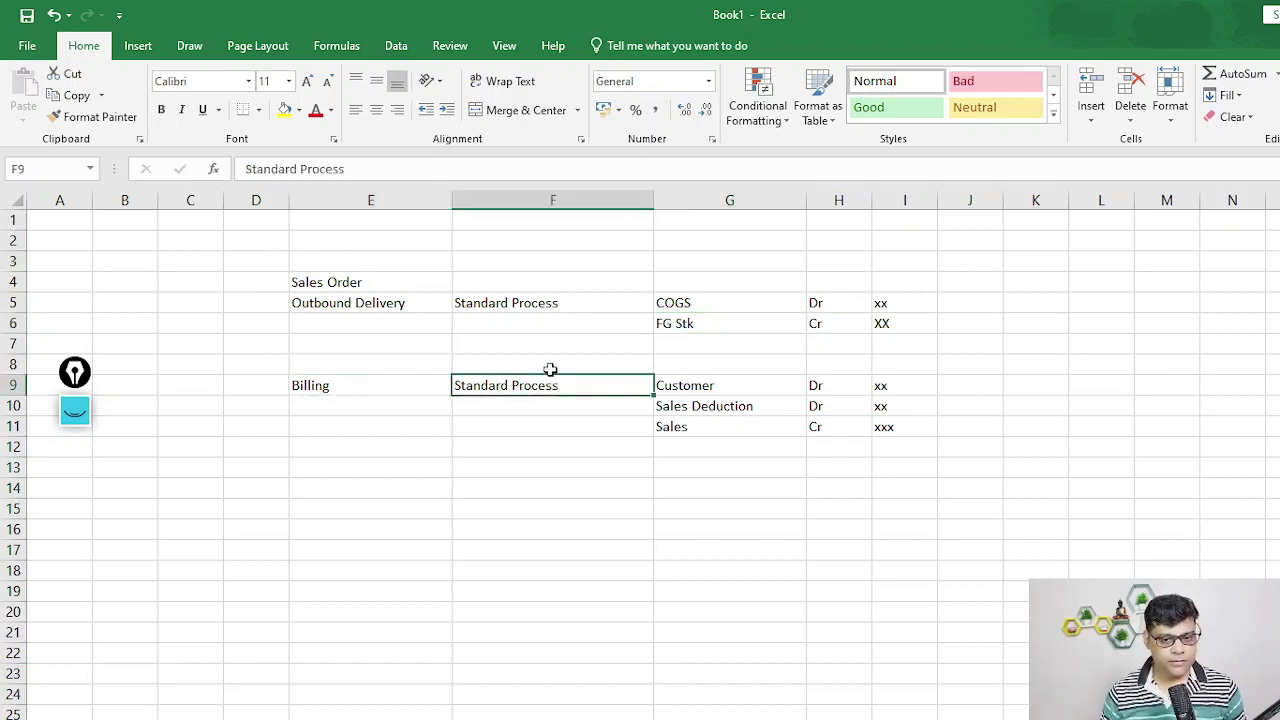
left_click(718, 389)
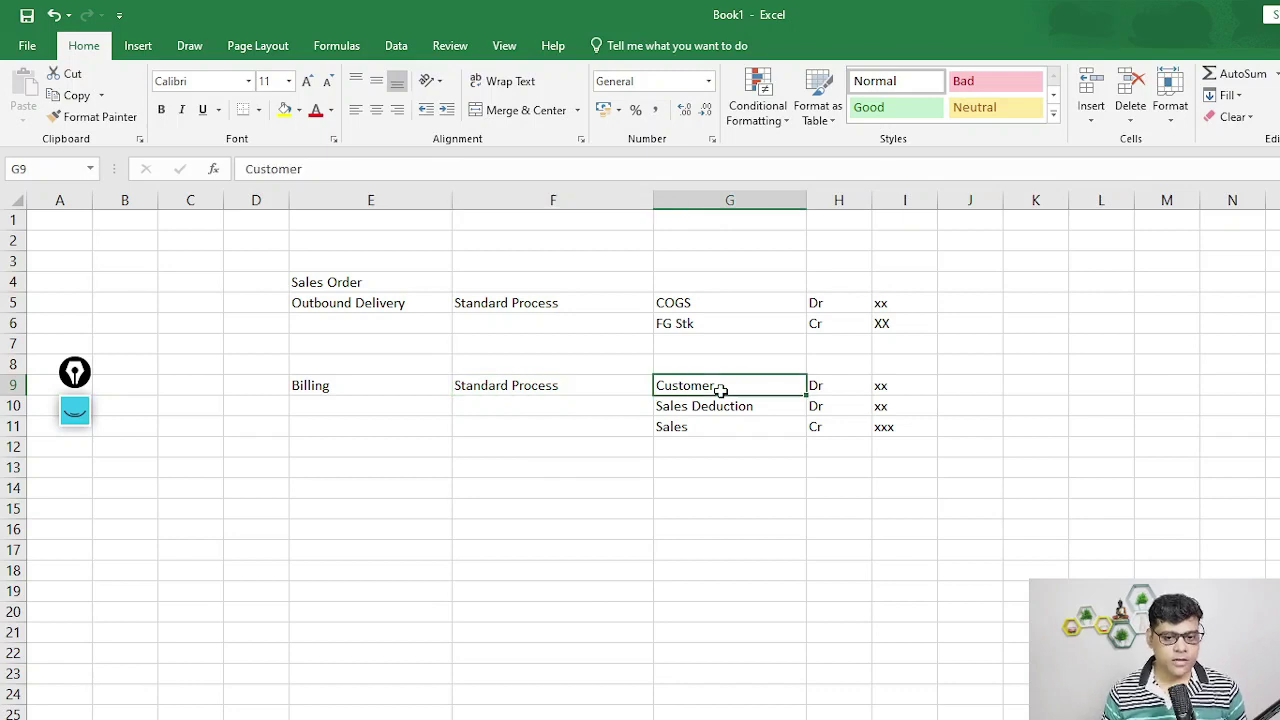
left_click(719, 408)
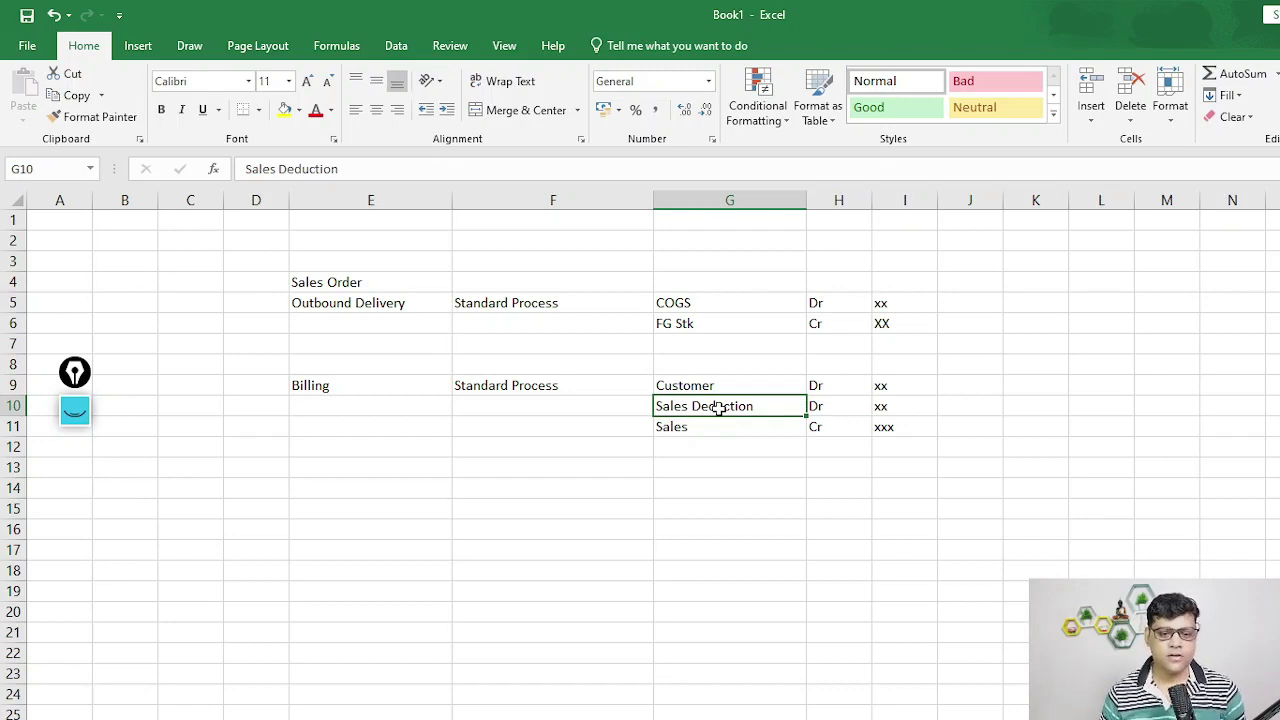
left_click(738, 427)
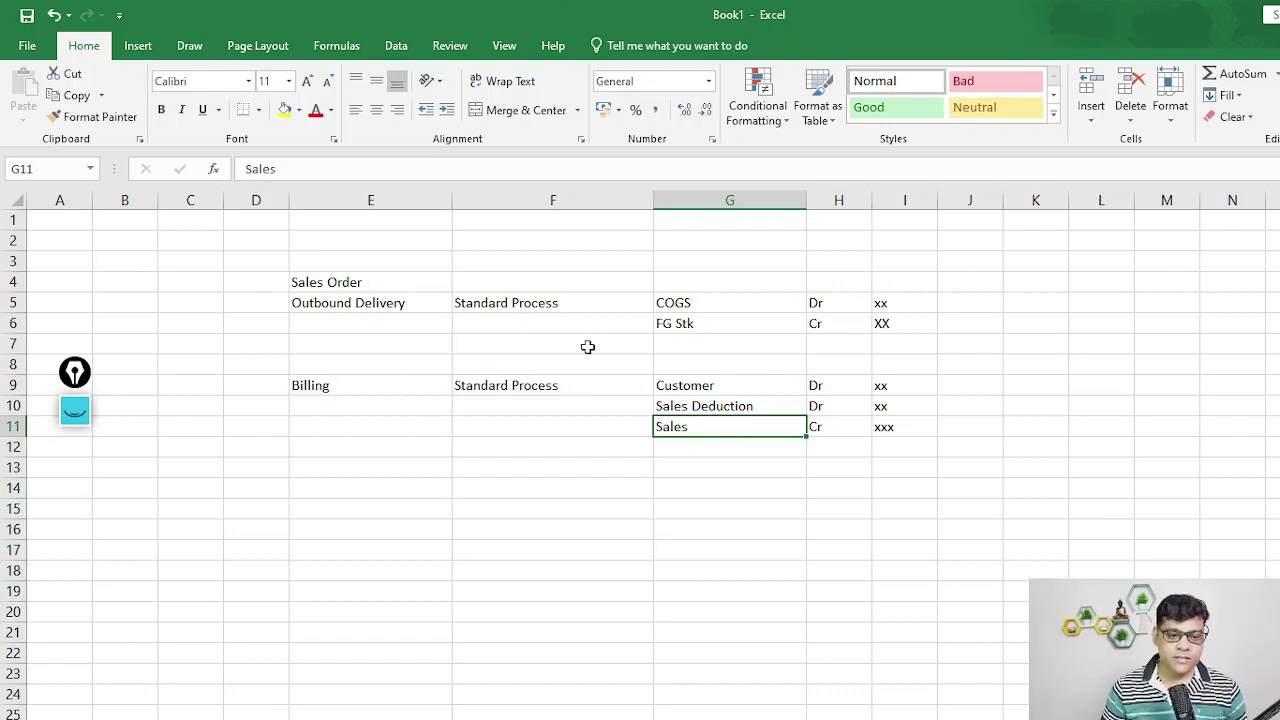
Copy the COGS debit line of Outbound Delivery into row 12, directly below the Sales line of Billing
left_click_drag(680, 303, 878, 297)
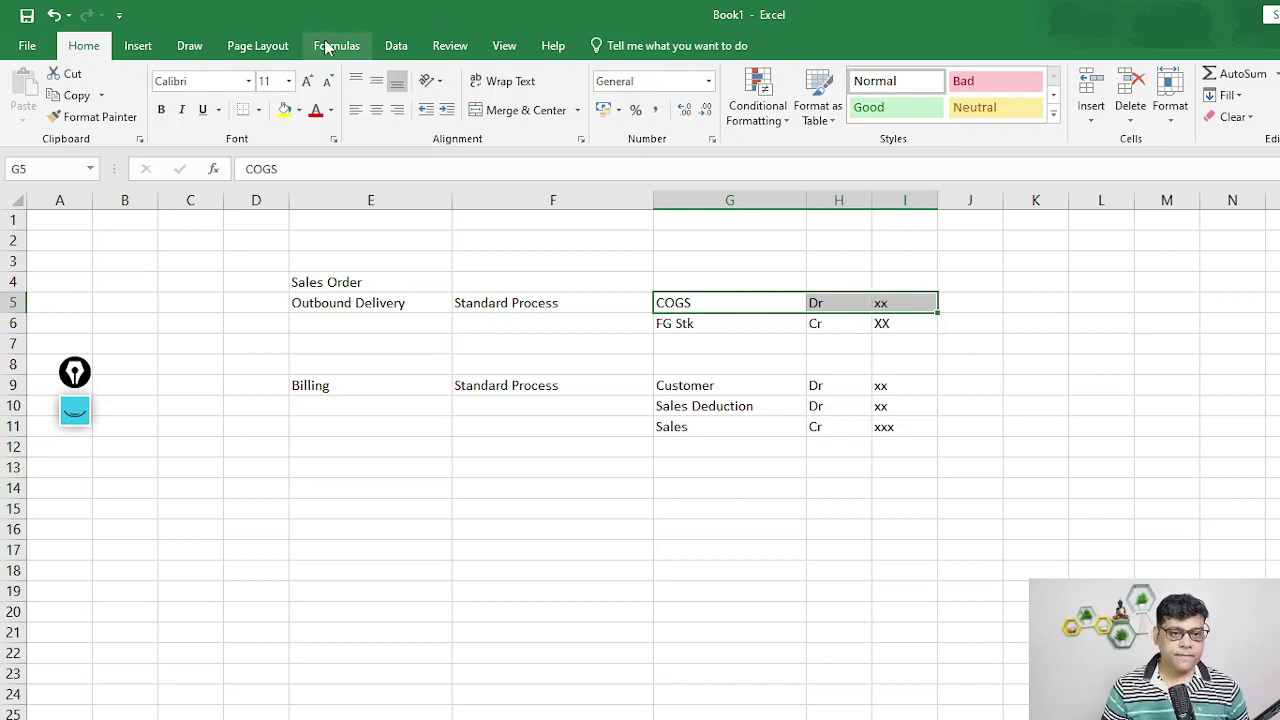
key("ctrl+c")
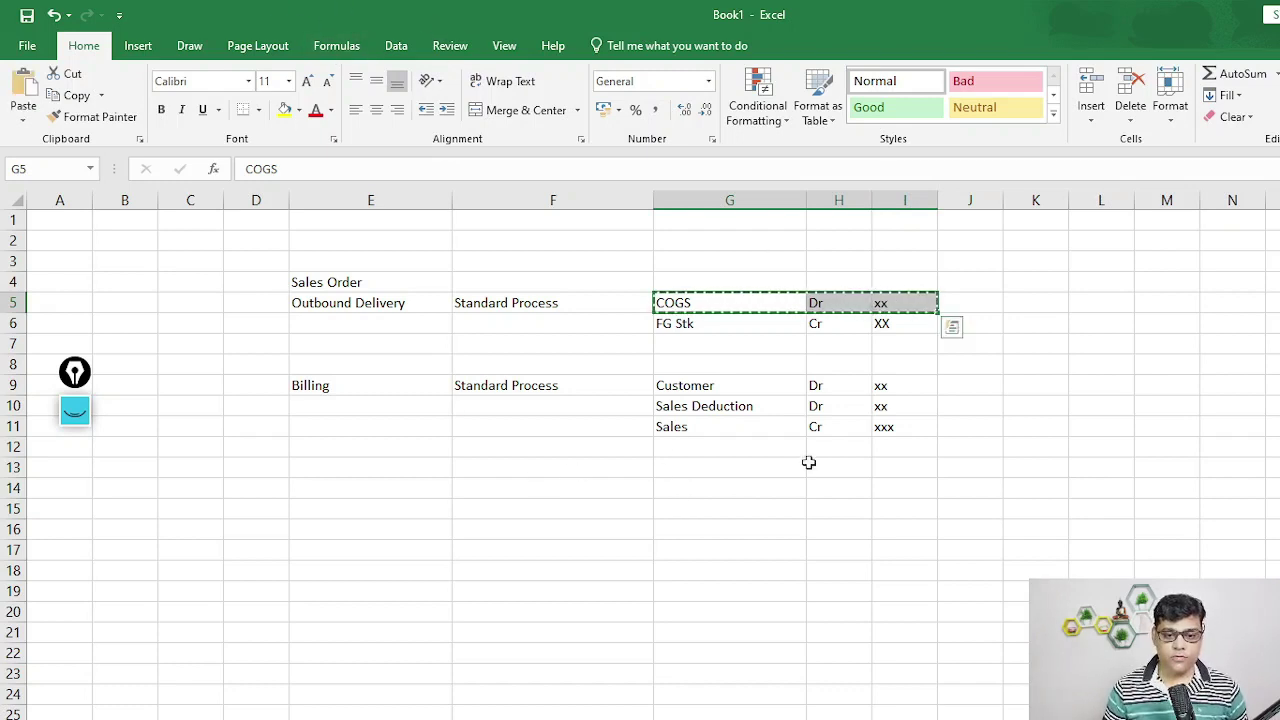
left_click(712, 454)
key("ctrl+v")
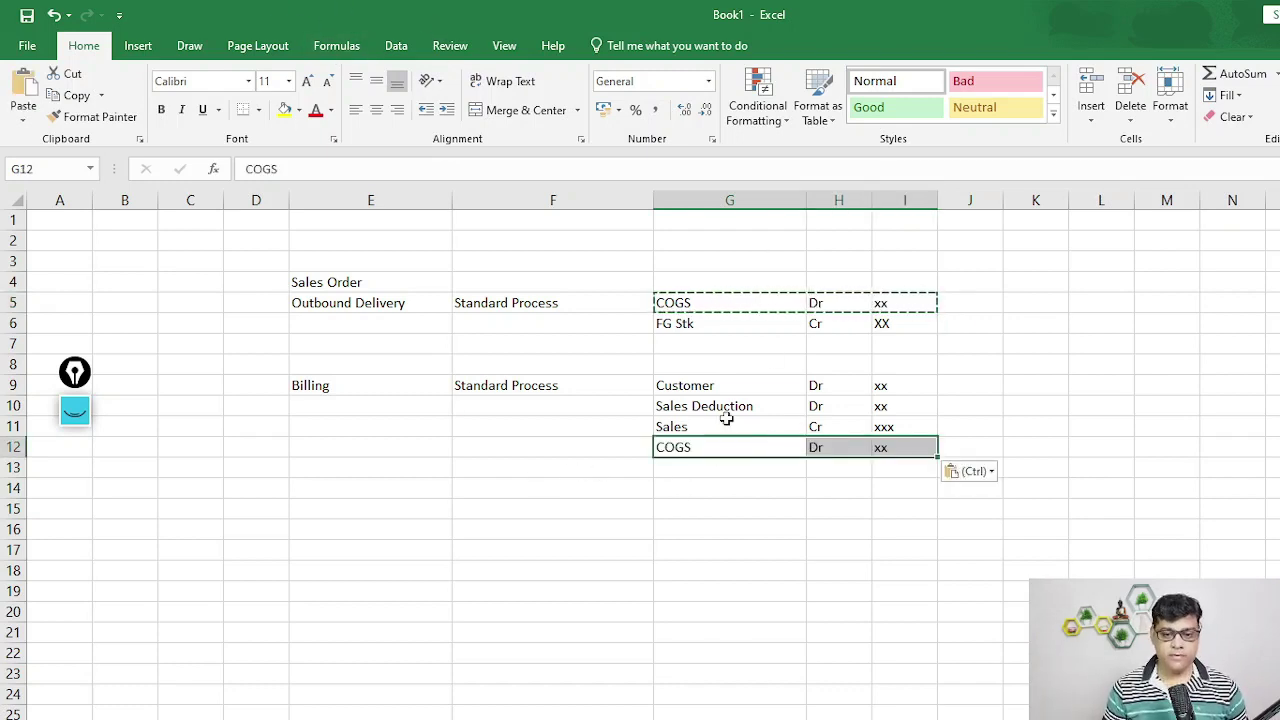
left_click(747, 503)
key("Escape")
Highlight the COGS debit line in the Billing entries, G12:I12, with a yellow fill
left_click_drag(677, 297, 923, 329)
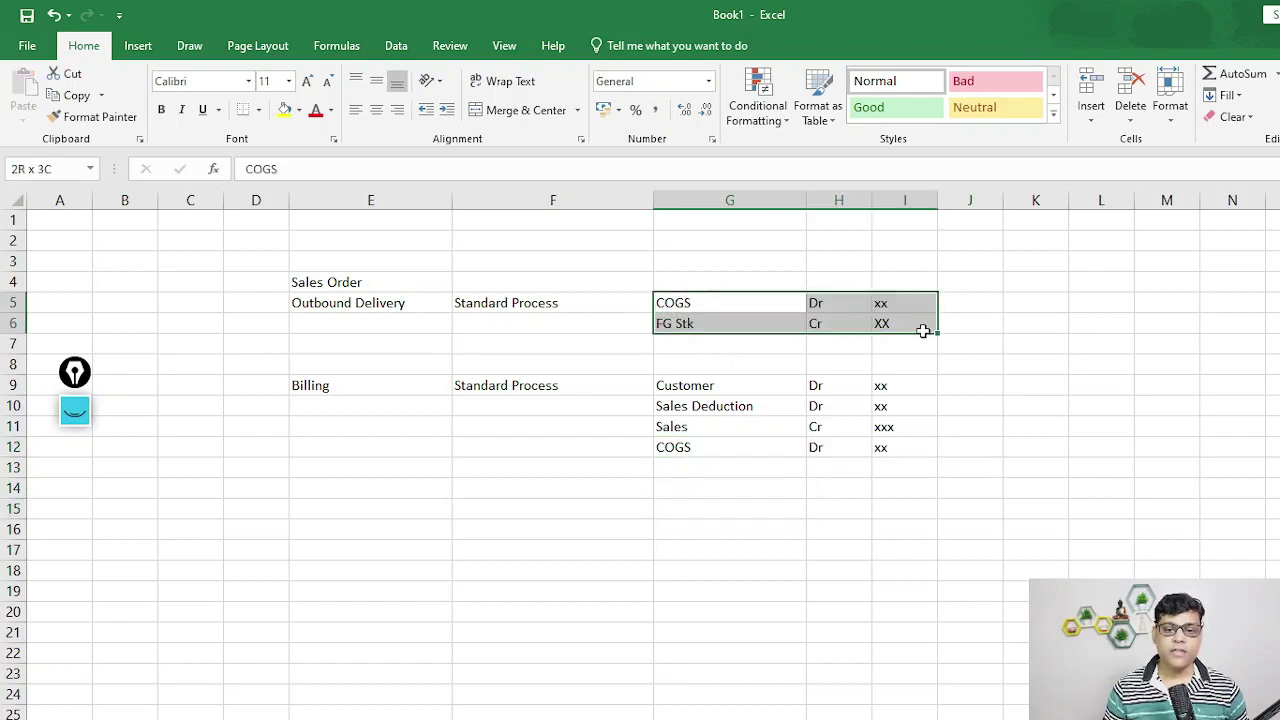
left_click(697, 447)
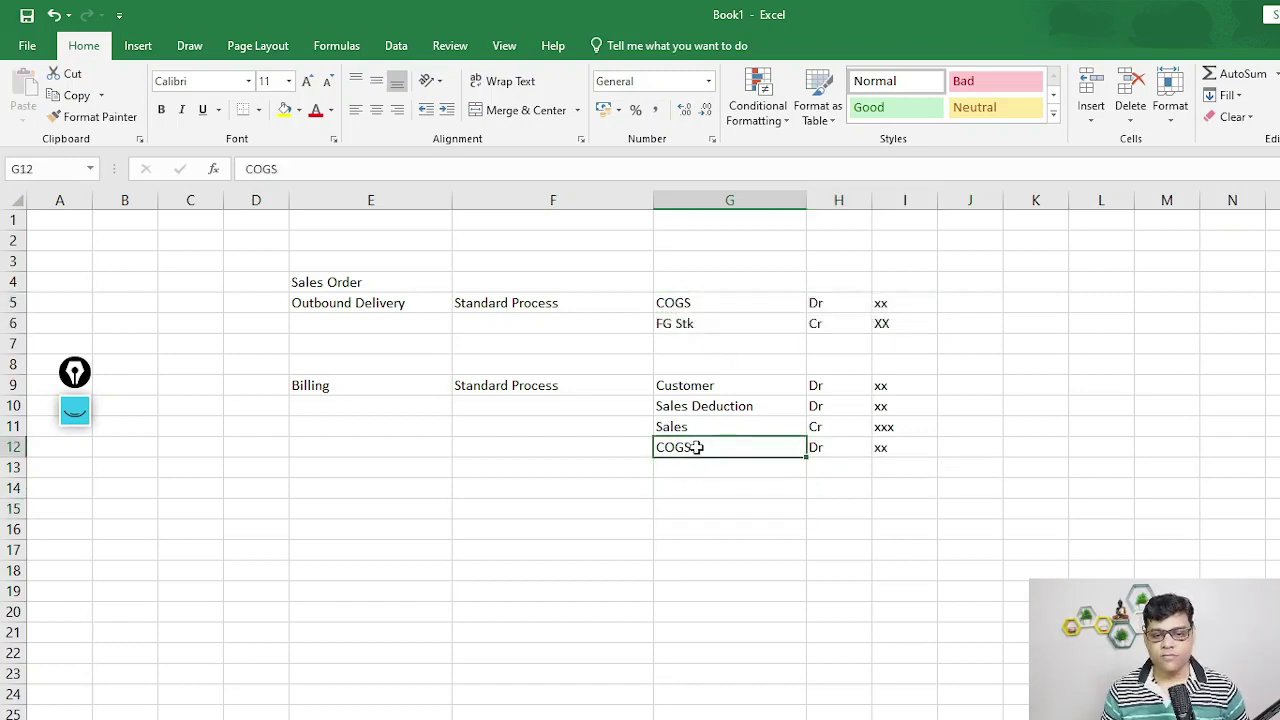
left_click(700, 549)
left_click_drag(672, 447, 900, 448)
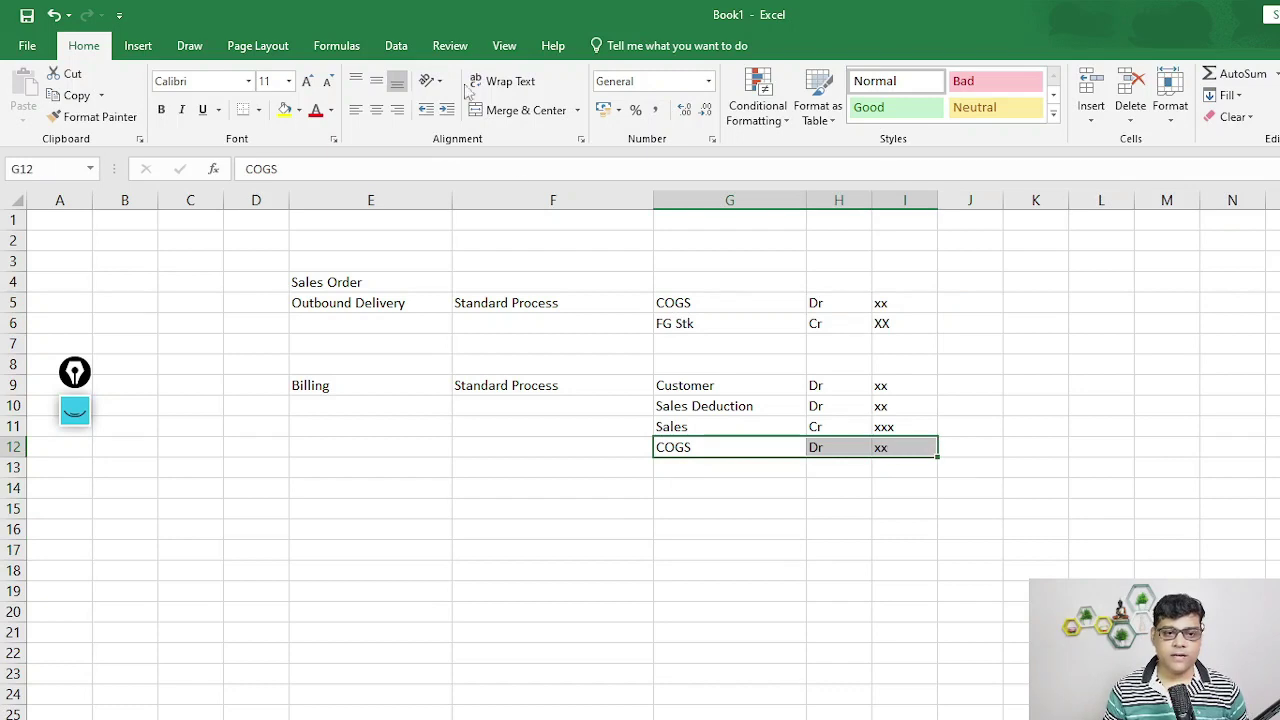
left_click(284, 110)
left_click(696, 551)
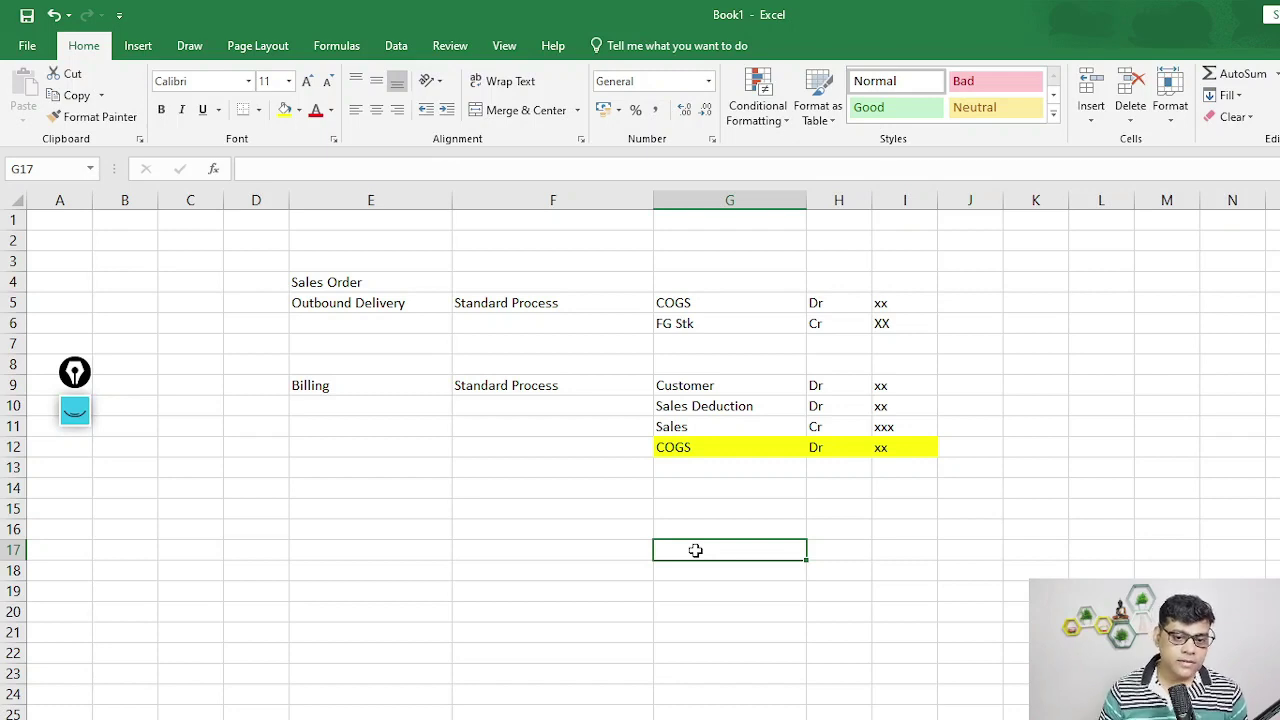
Review the Sales Order and Outbound Delivery entries against the Billing entries and the highlighted COGS line
left_click_drag(680, 323, 706, 365)
left_click(715, 445)
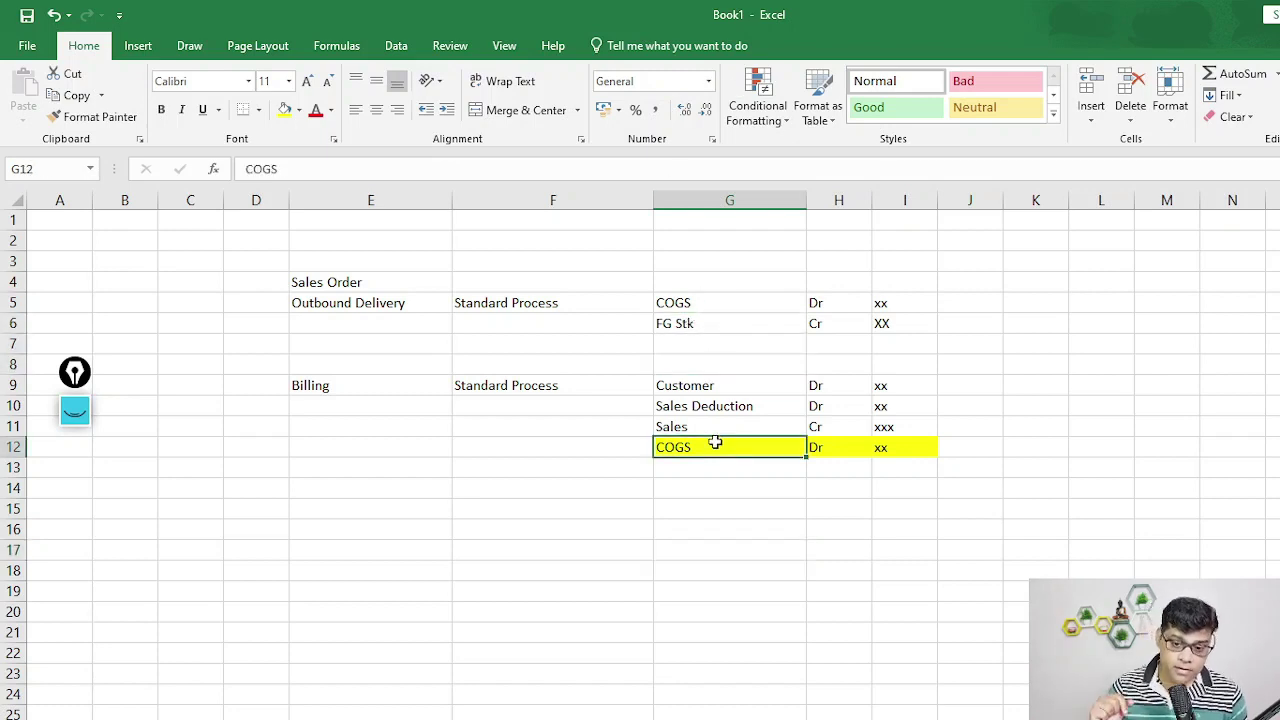
left_click(355, 299)
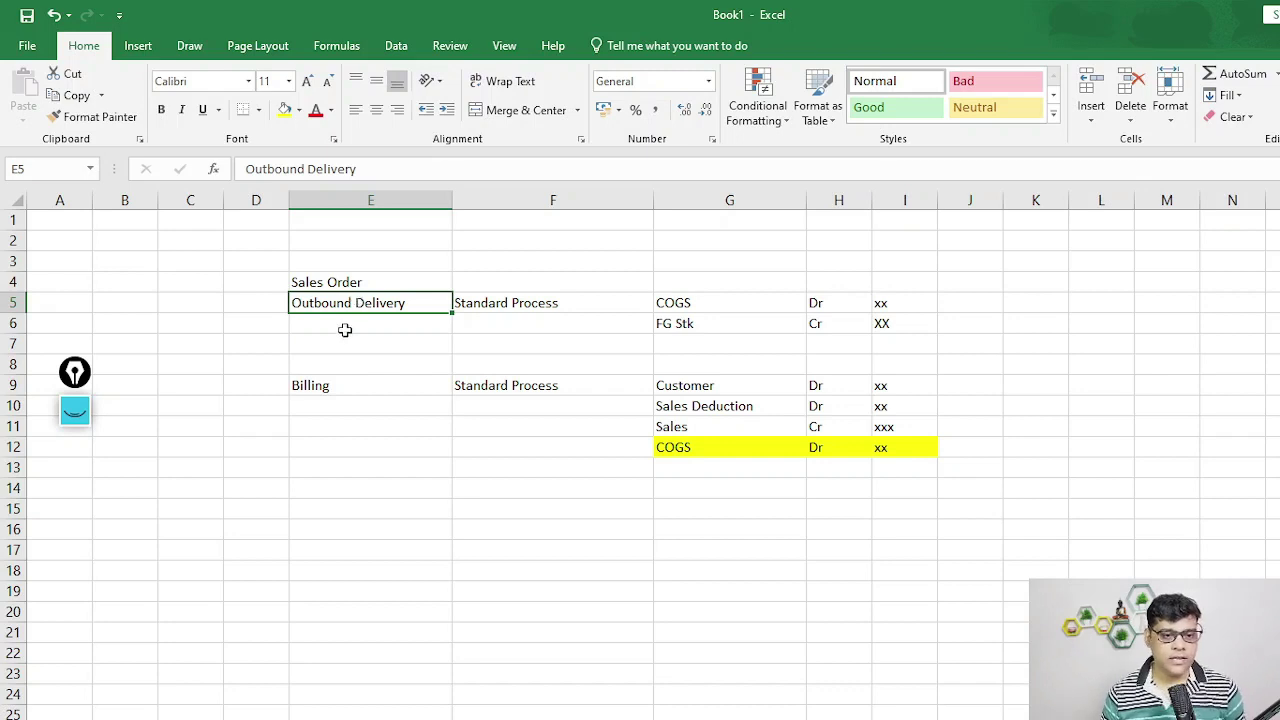
left_click(359, 343)
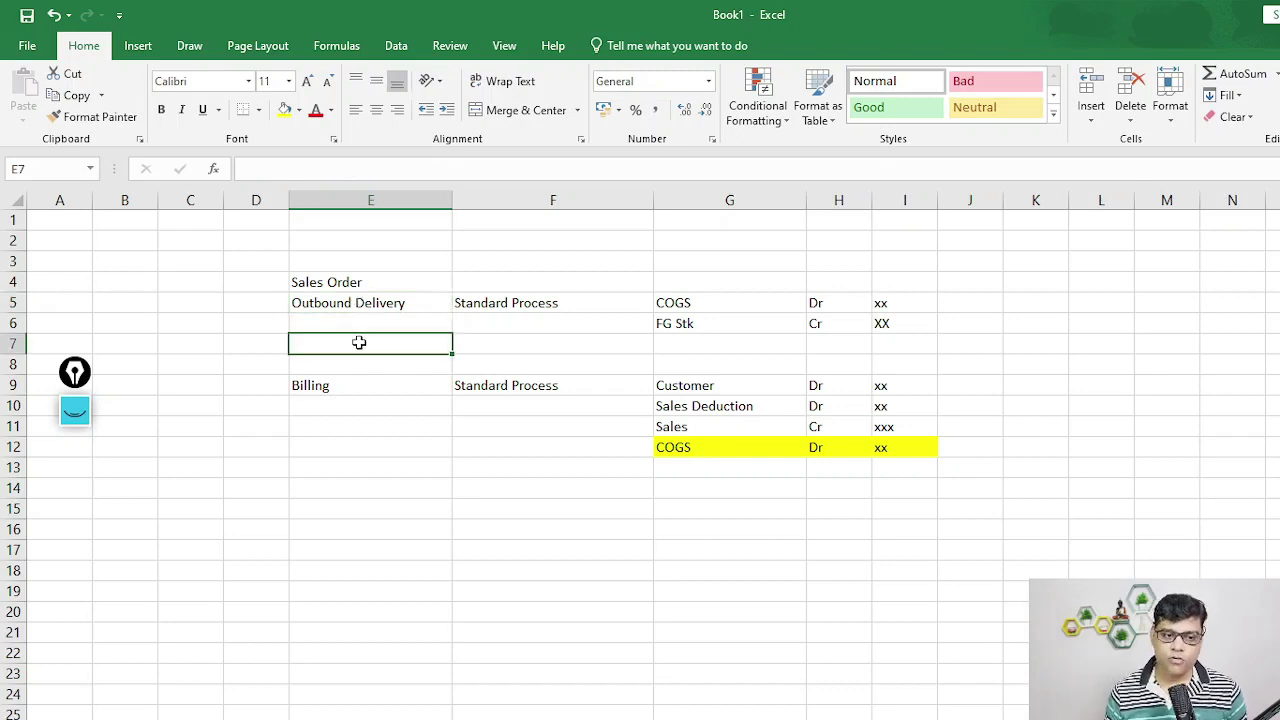
left_click(370, 387)
key("Down")
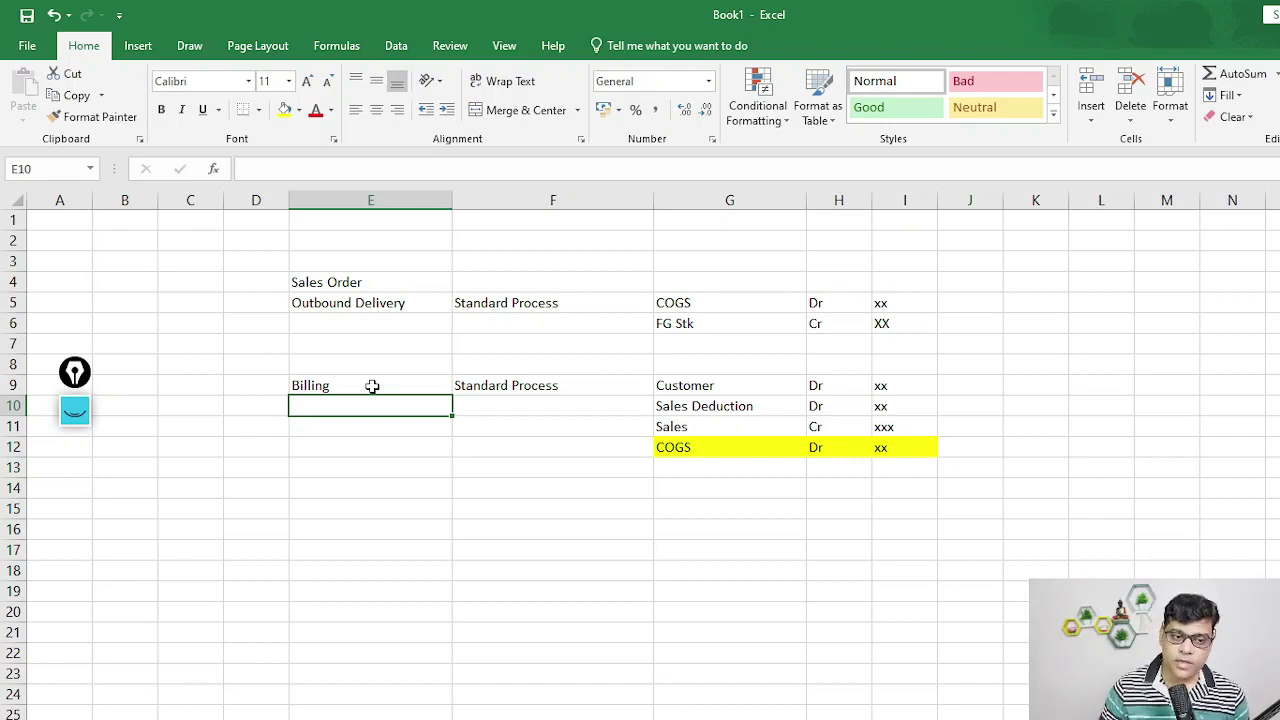
left_click_drag(314, 285, 899, 338)
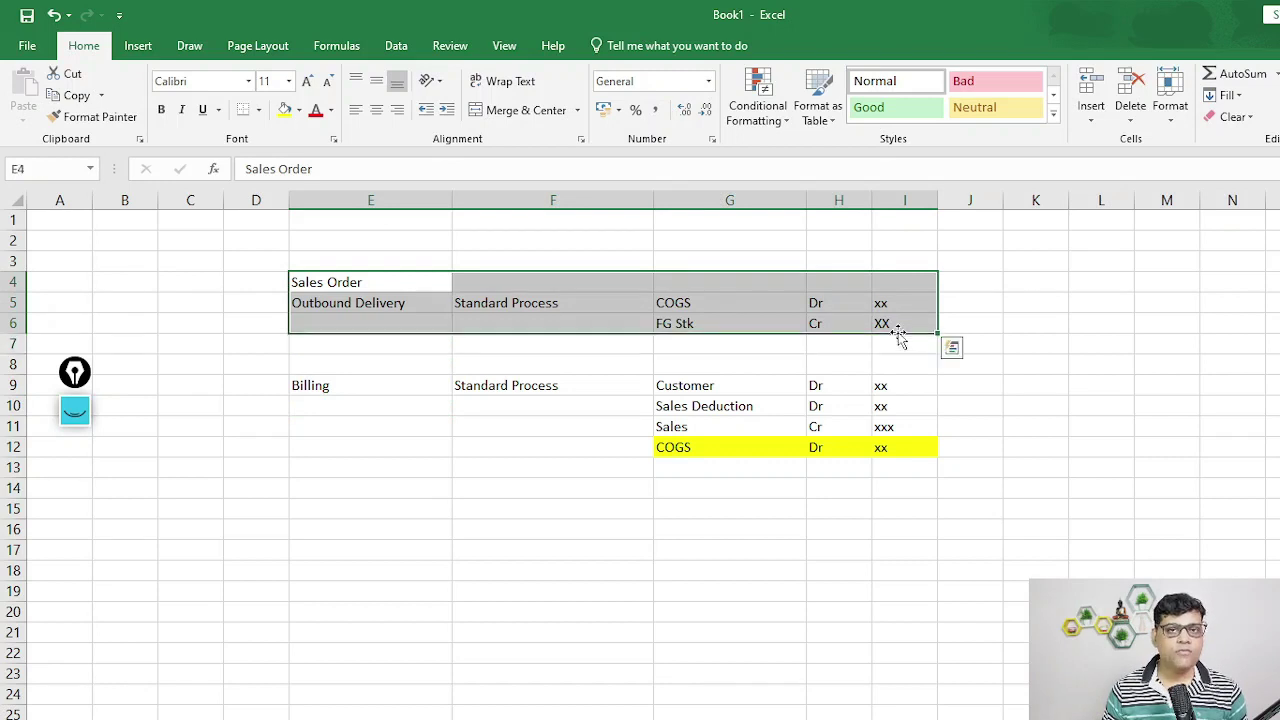
left_click(406, 486)
left_click(316, 386)
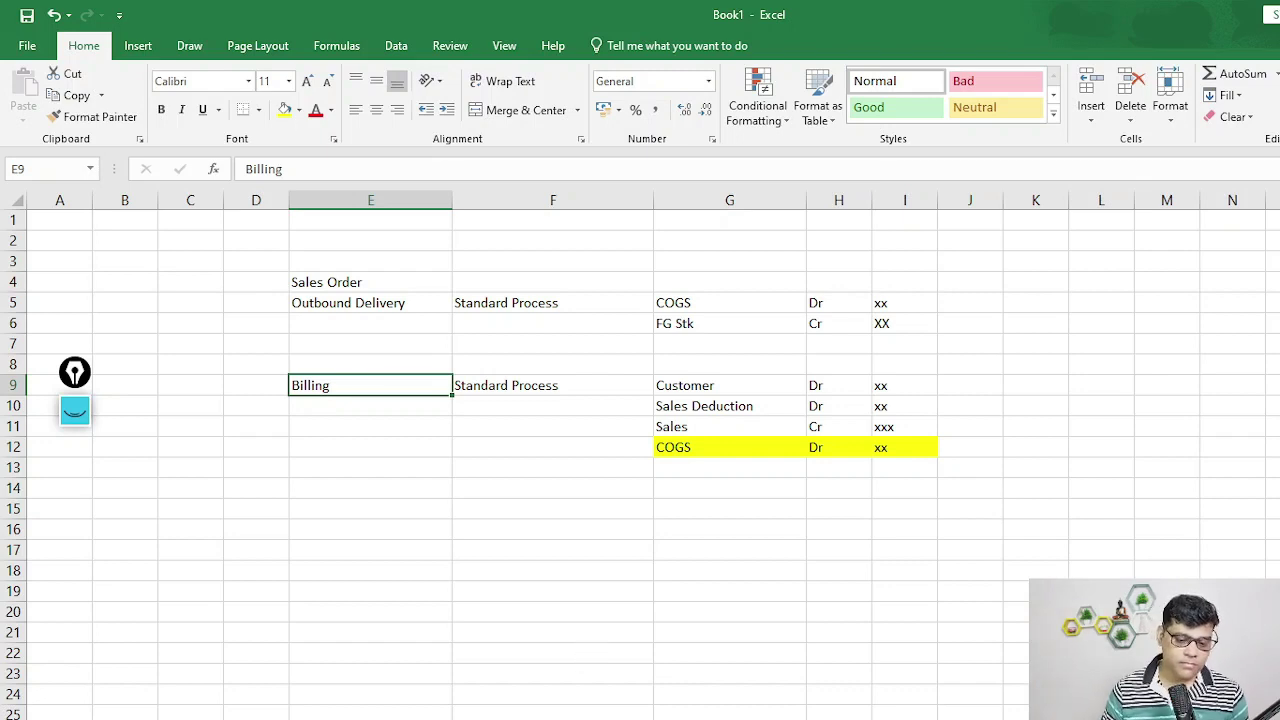
Switch to SAP, start transaction VA01 in a new session and continue to a standard order for sales organization Z100
key("alt+Tab")
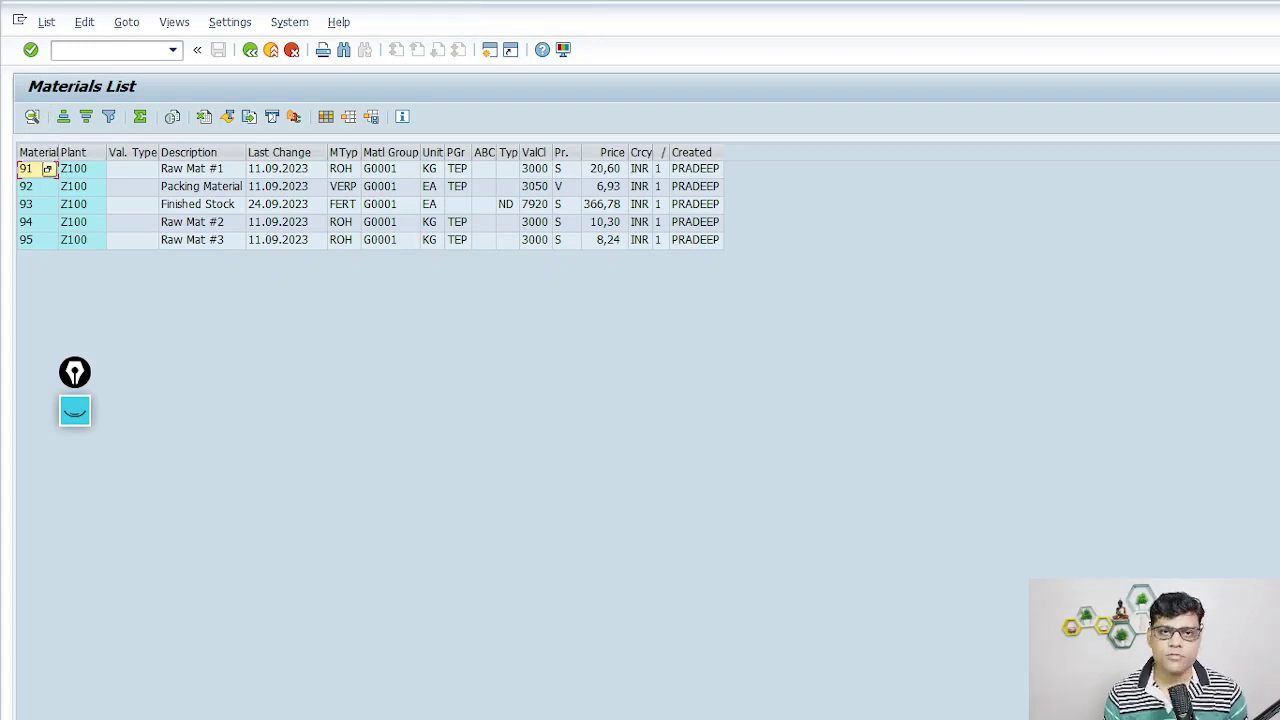
left_click(488, 52)
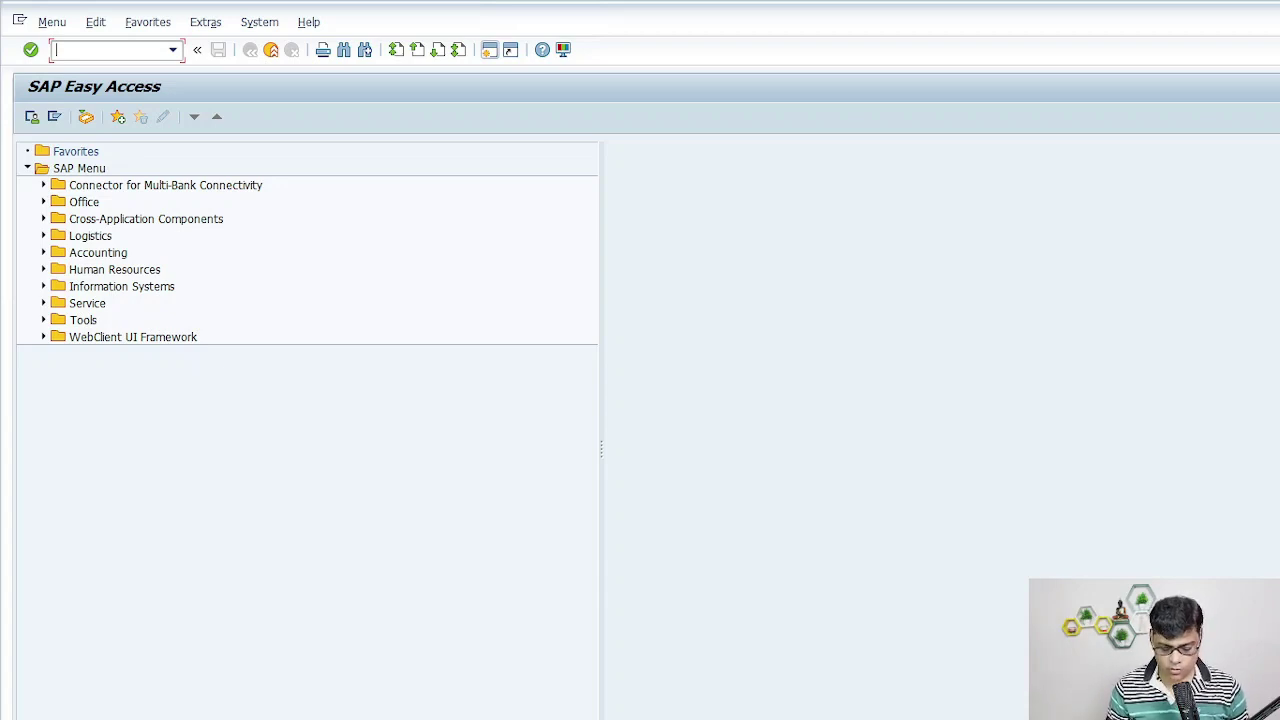
type("va01")
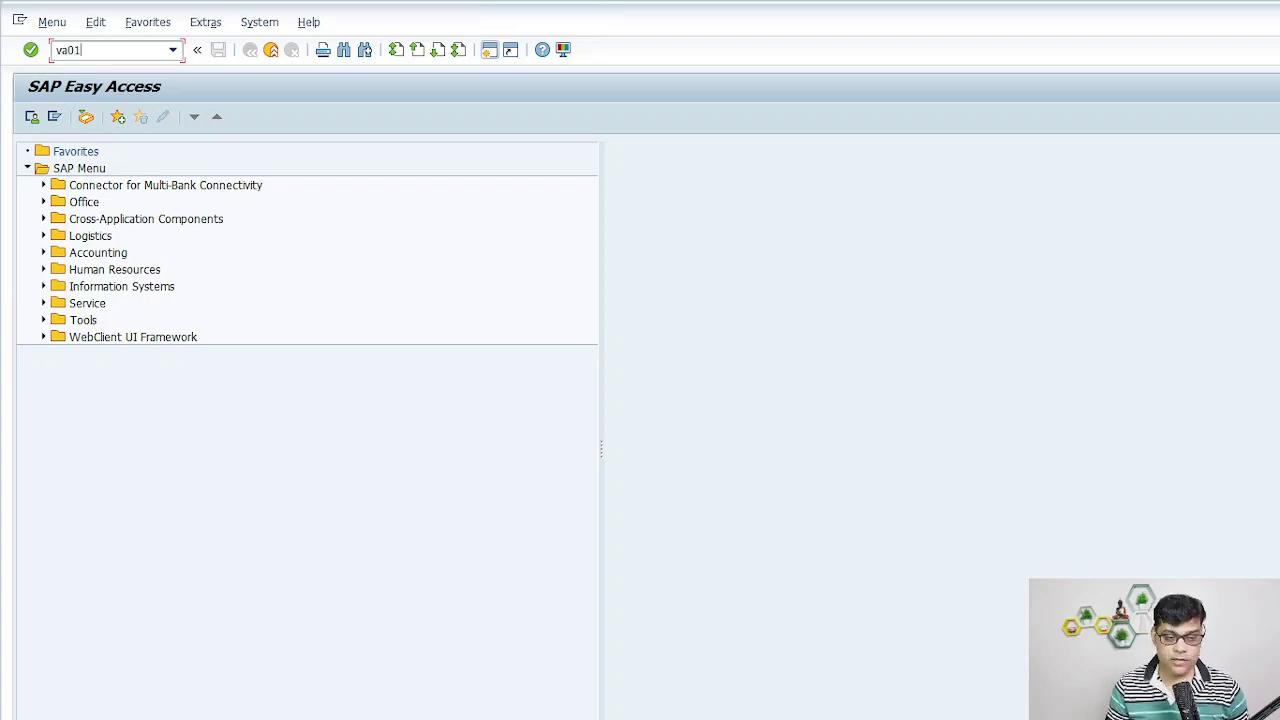
key("Return")
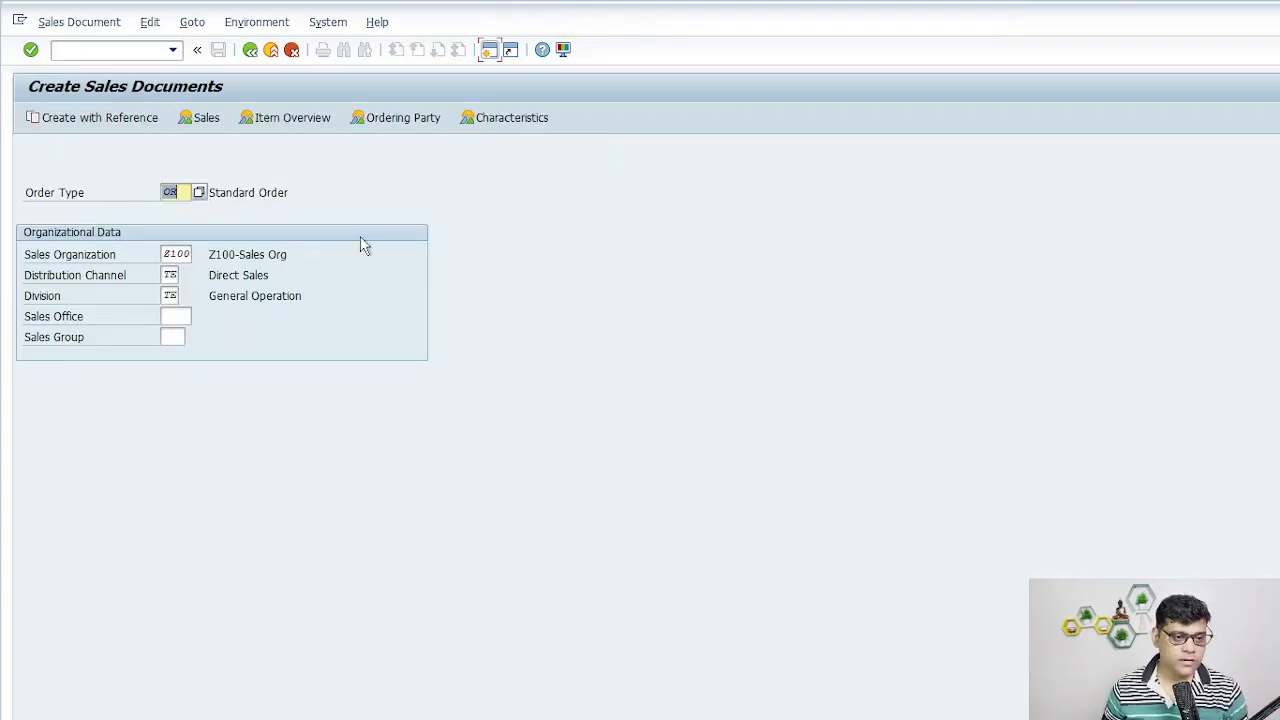
left_click(124, 380)
key("Return")
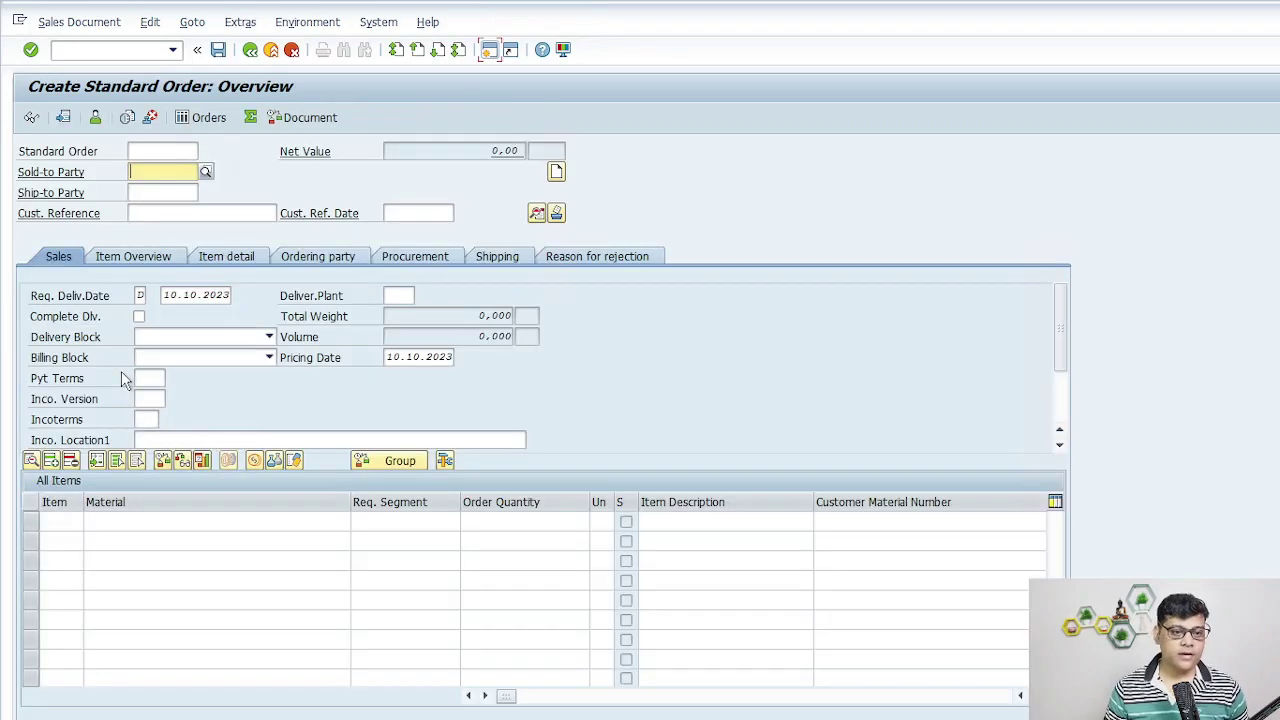
Look up the sold-to party with search term z100 and transfer the matching customer into the order
left_click(210, 174)
key("F4")
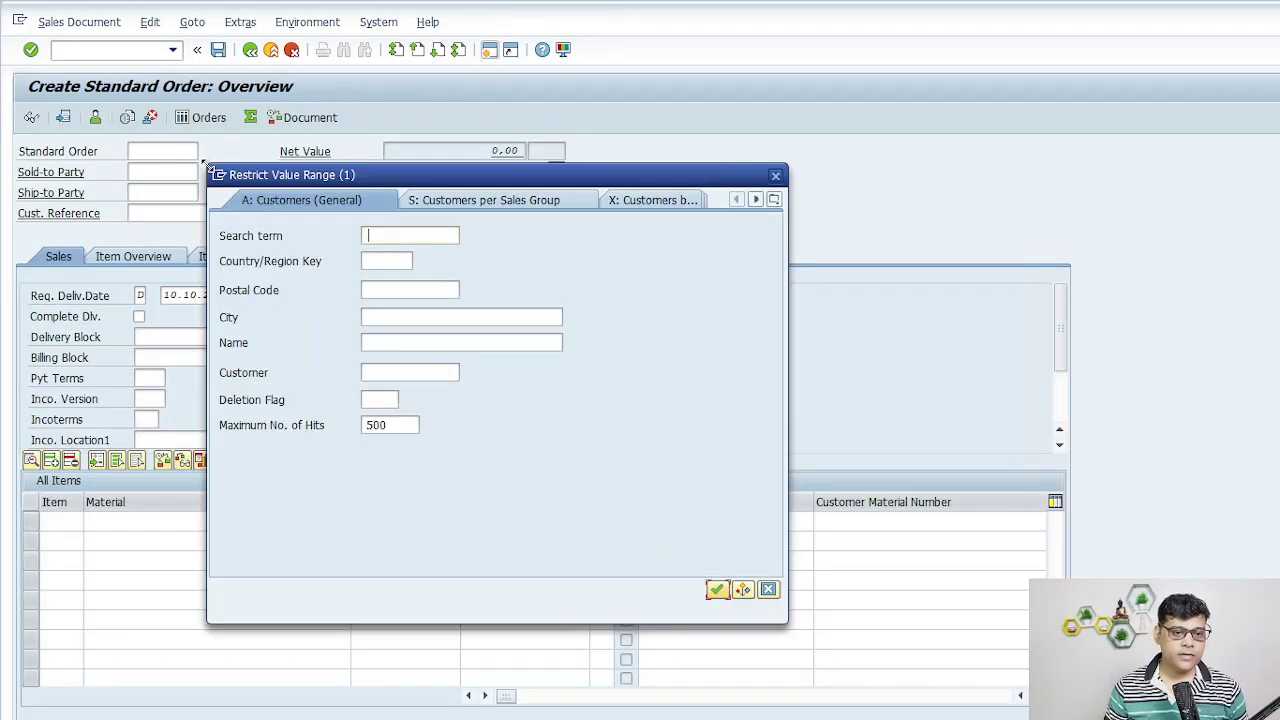
type("z100")
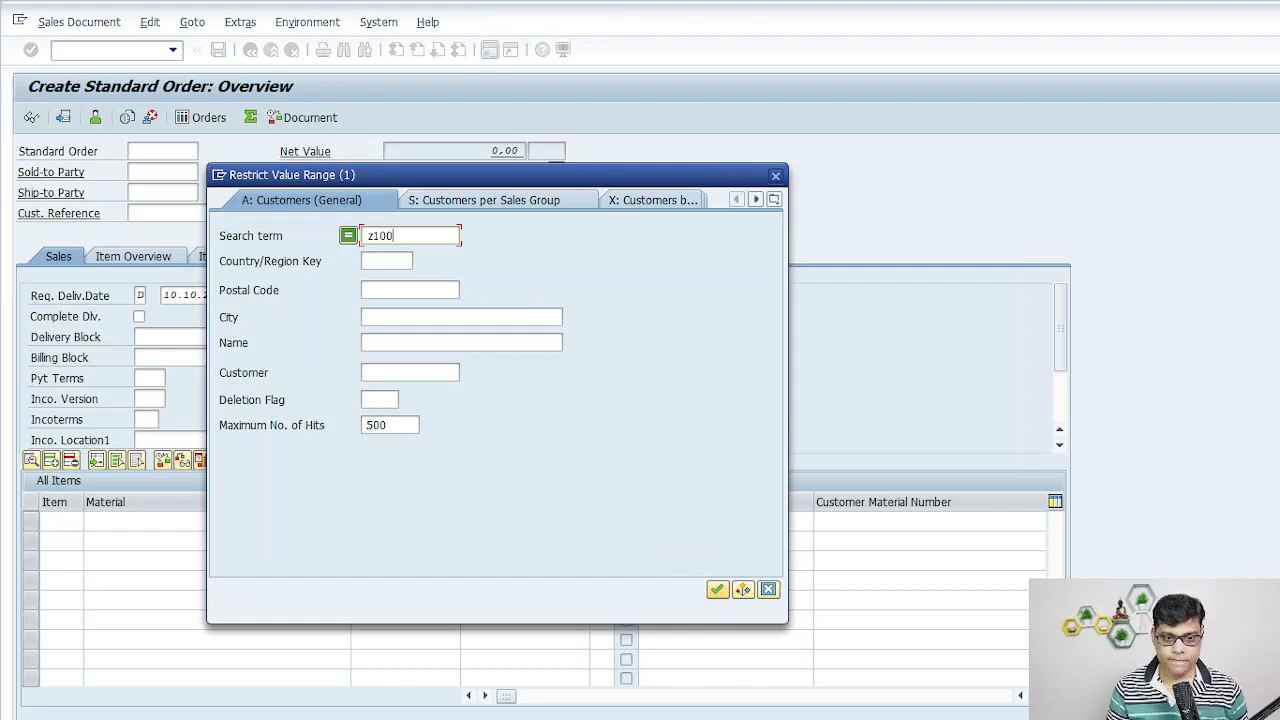
key("Return")
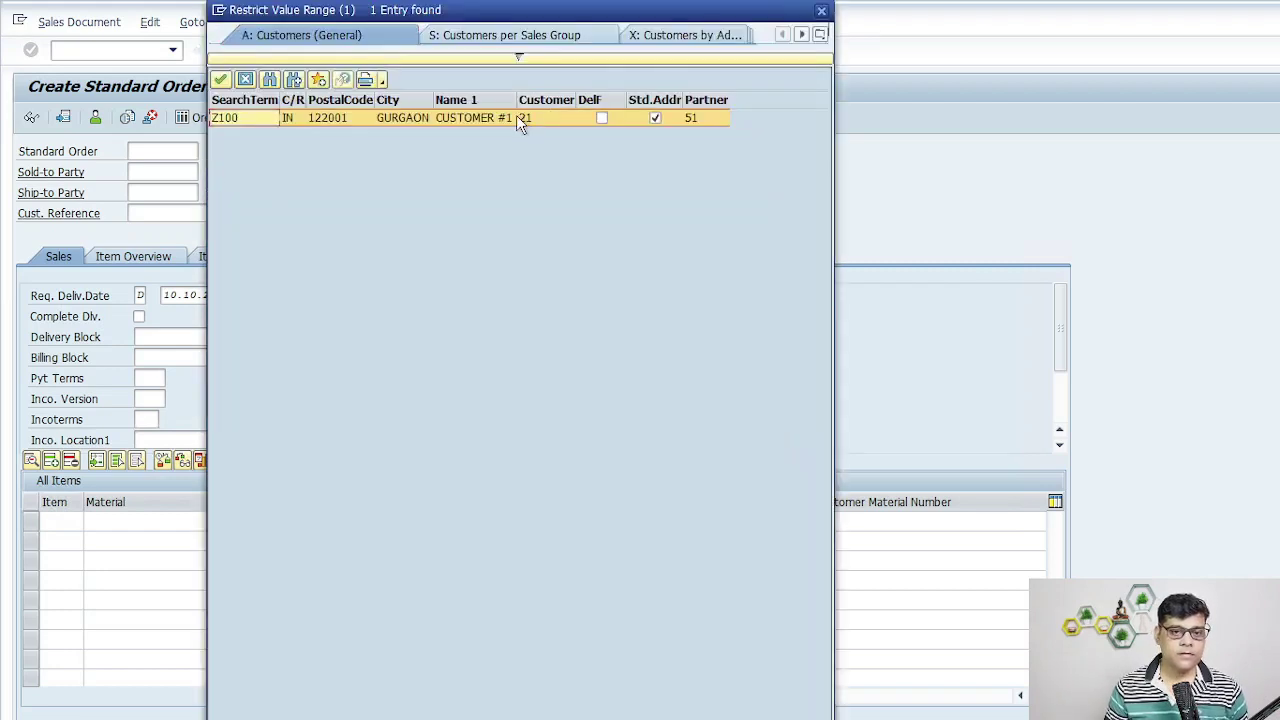
double_click(516, 117)
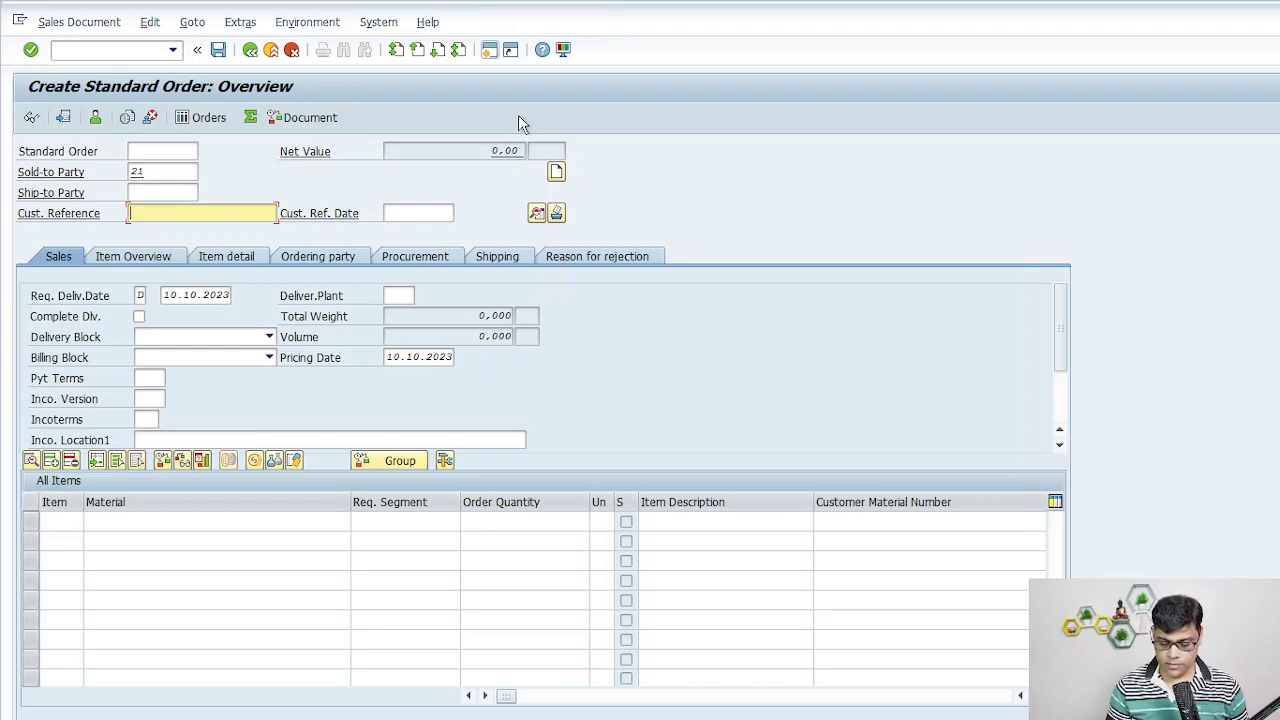
Fill in the order header with customer reference k000 and delivering plant Z100, and mark the order for complete delivery
type("k000")
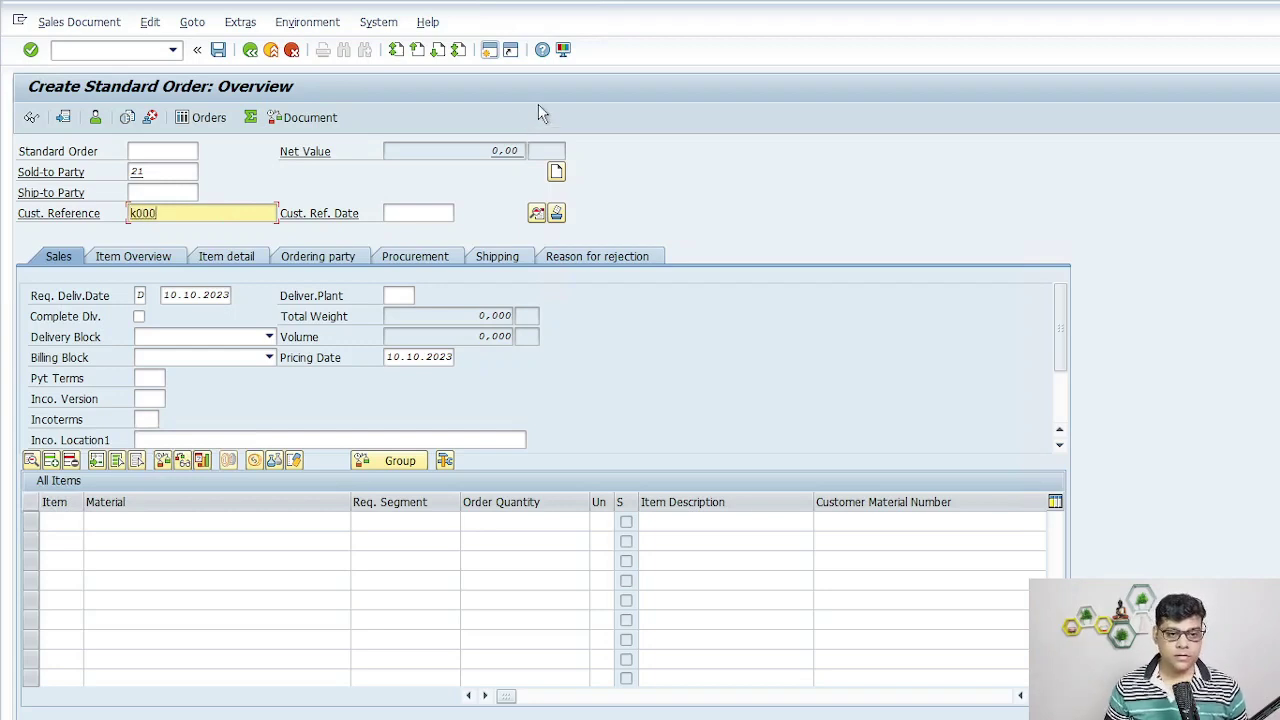
left_click(397, 296)
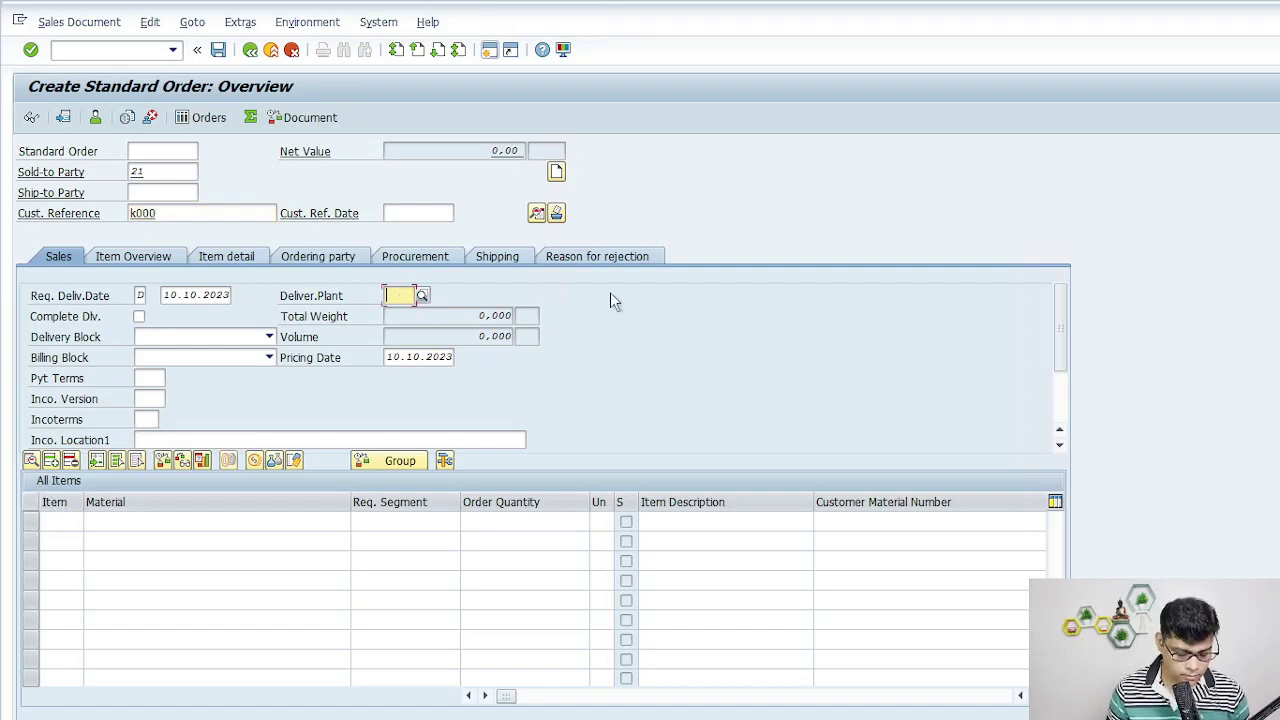
type("z100")
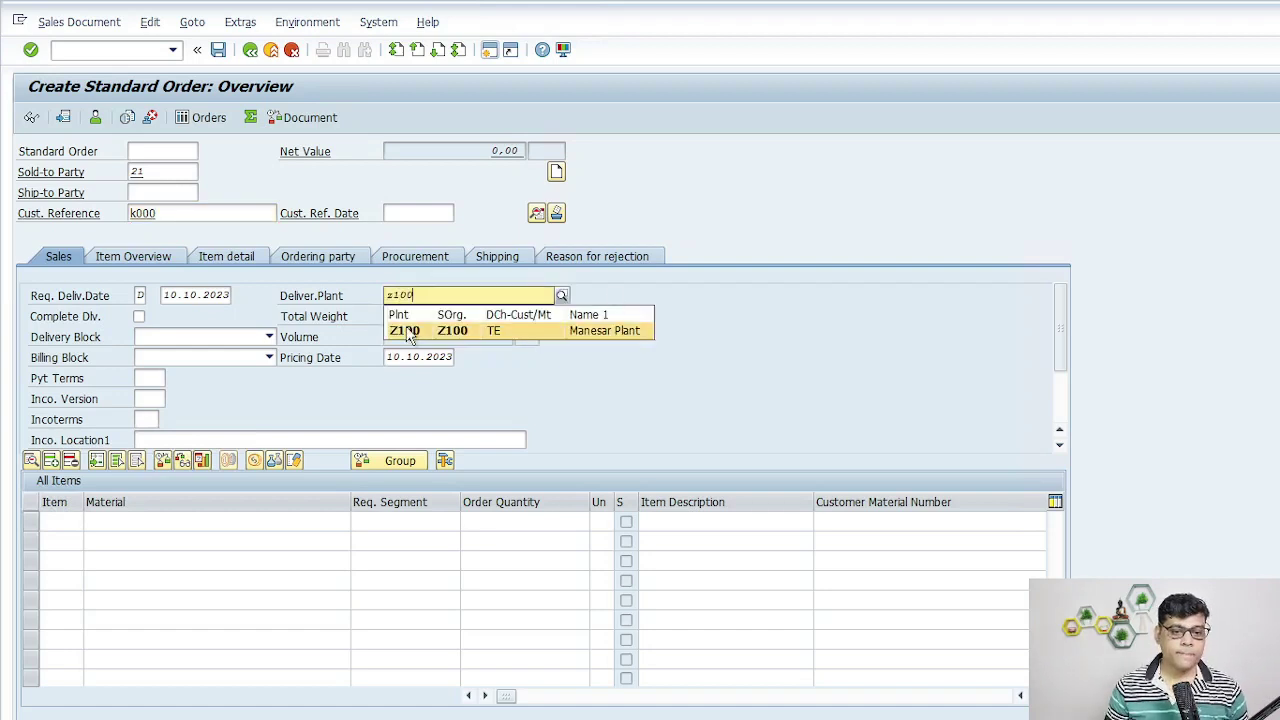
key("Return")
key("Tab")
key("space")
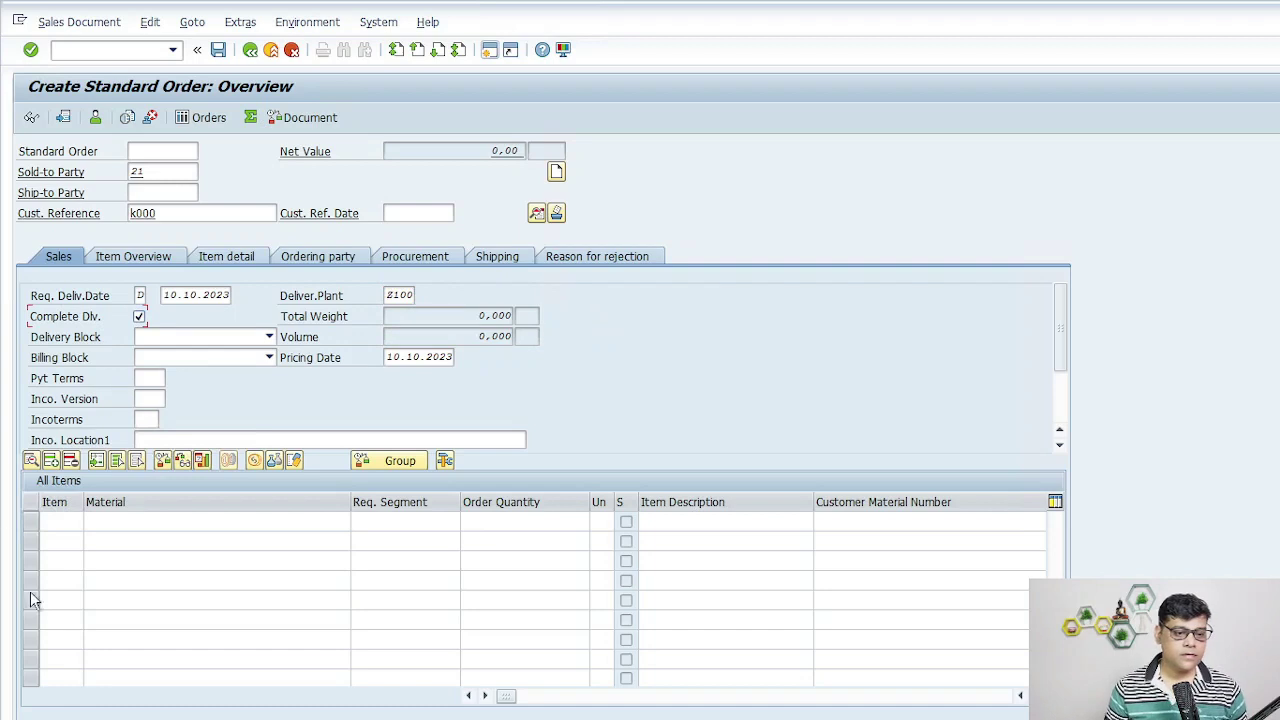
Enter item 10 in the order with material 93 and an order quantity of 1
left_click(56, 522)
type("10")
left_click(263, 525)
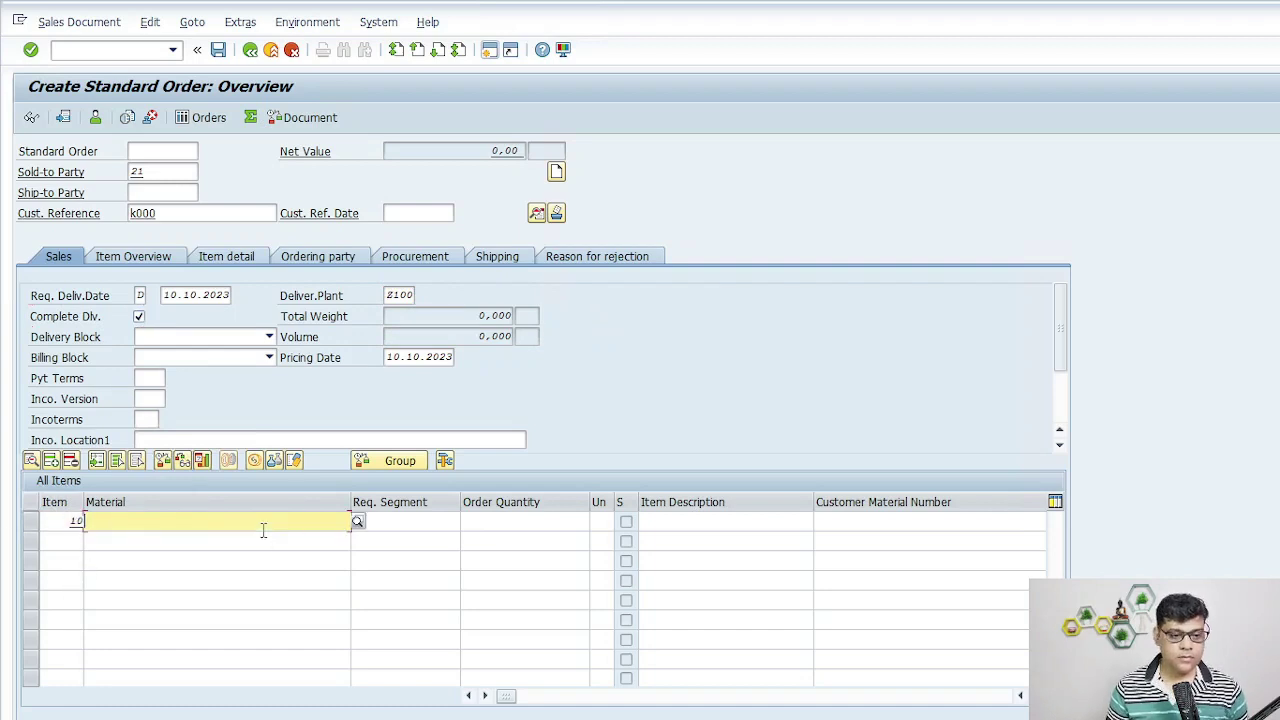
type("93")
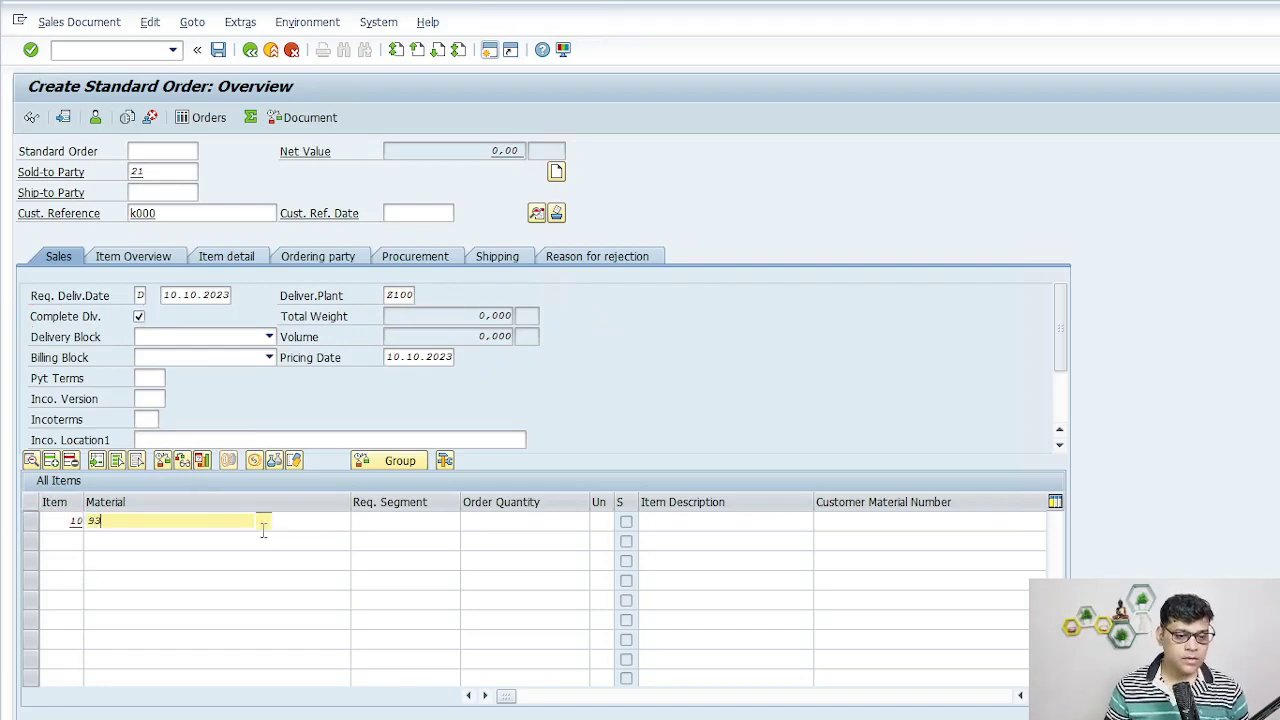
left_click(245, 556)
key("Tab")
key("Tab")
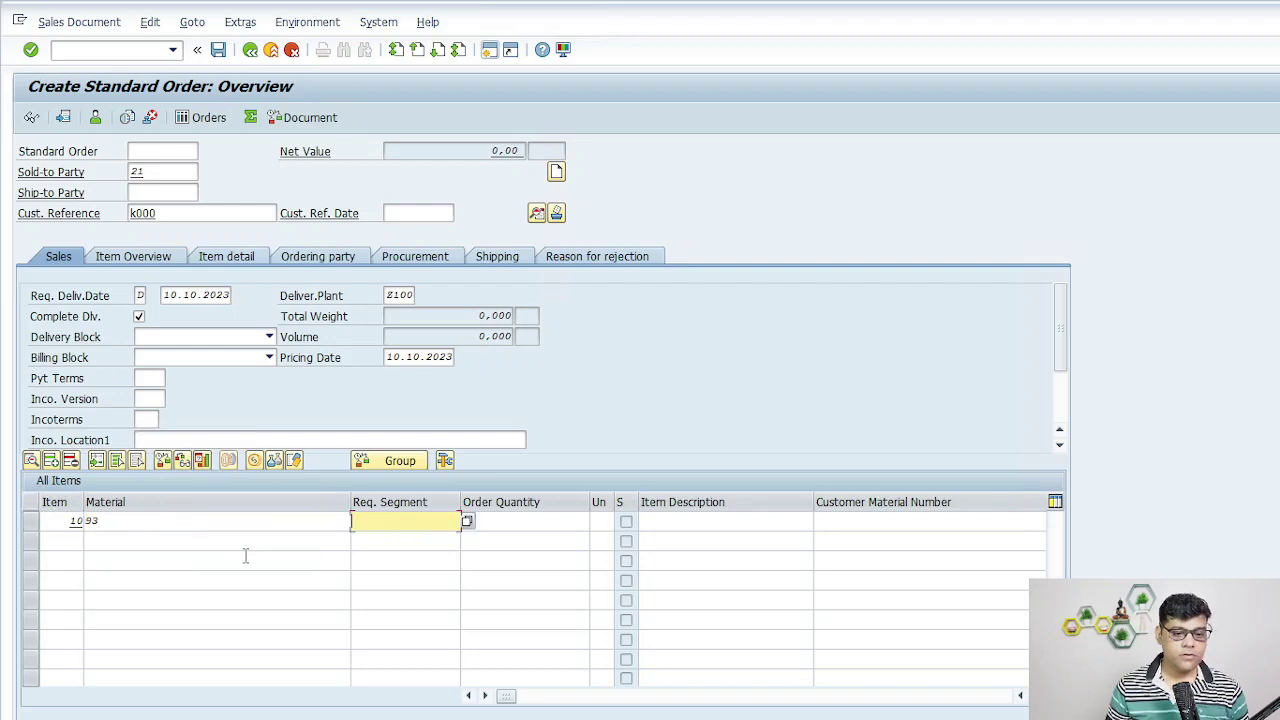
key("Tab")
key("Tab")
key("Tab")
key("Tab")
key("Tab")
key("Tab")
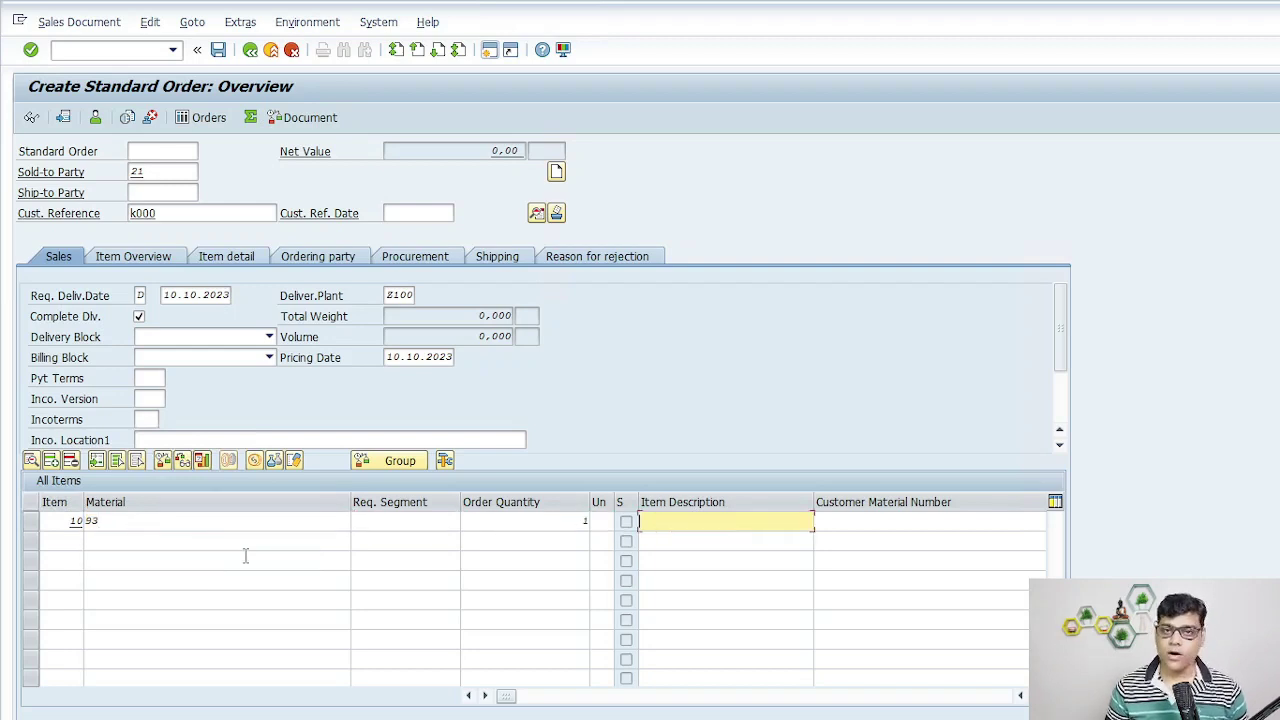
Assign plant Z100 to item 10 and confirm the order entries
key("Tab")
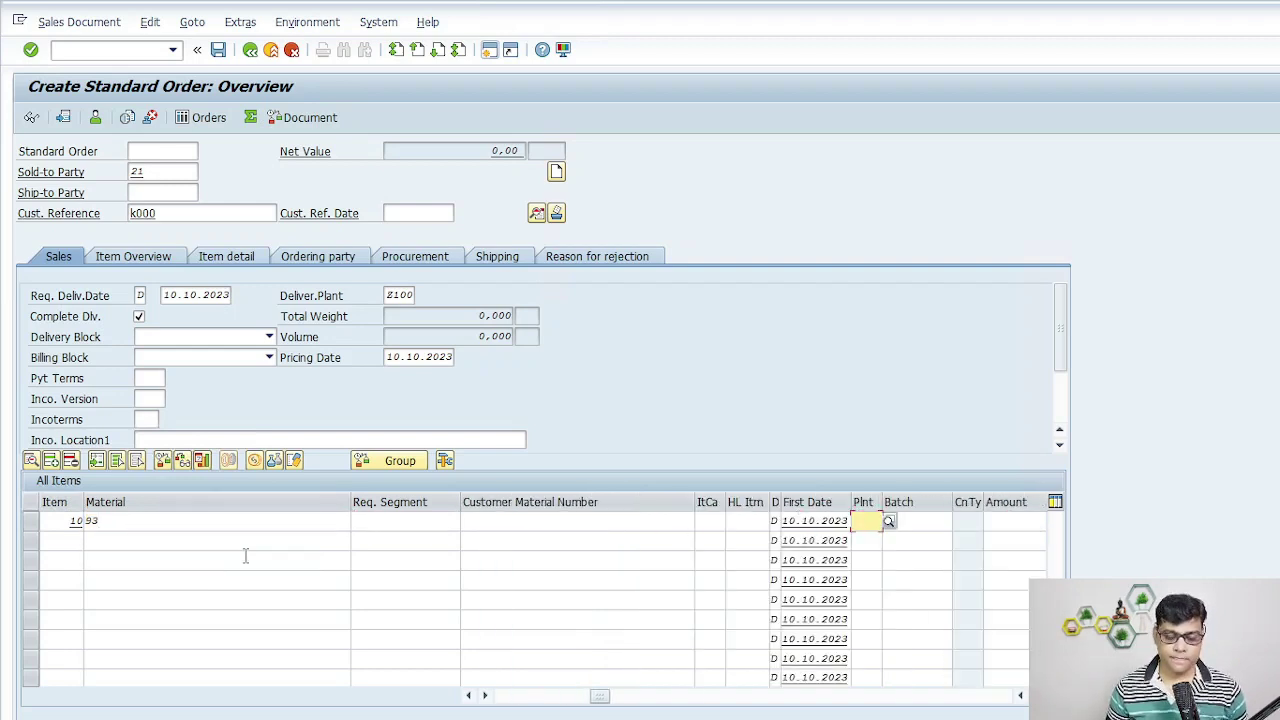
type("z100")
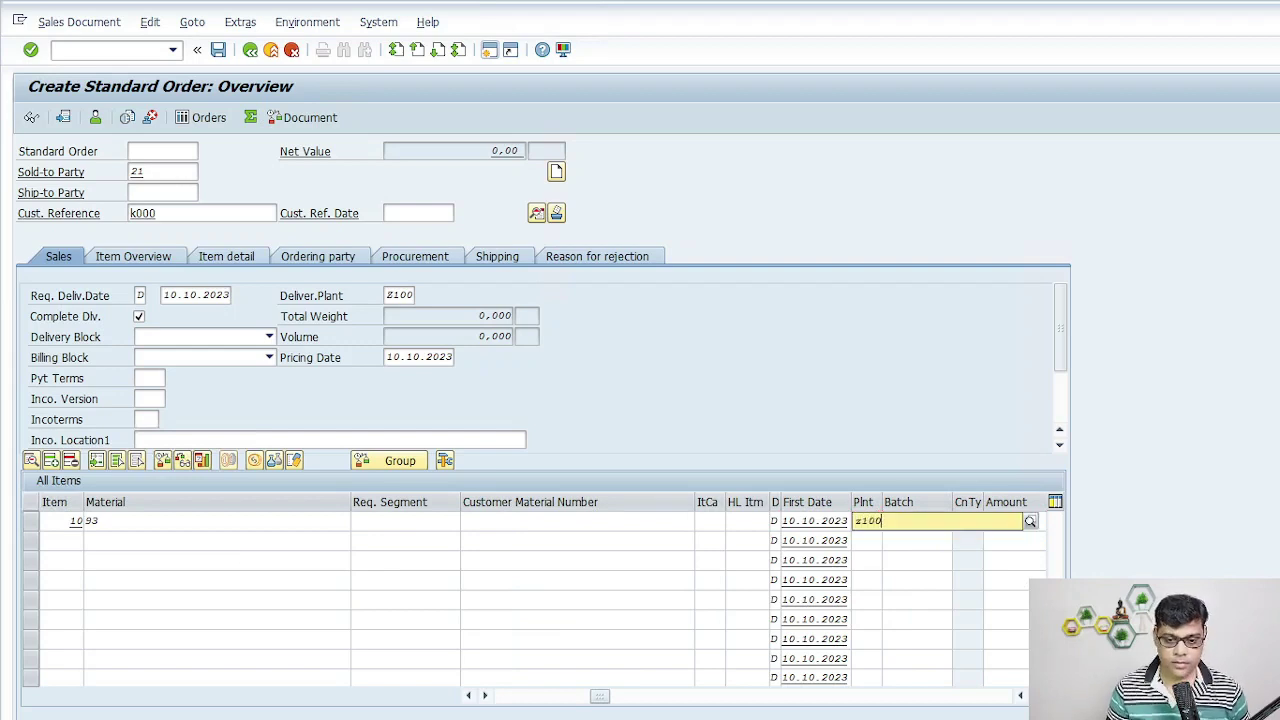
left_click(879, 558)
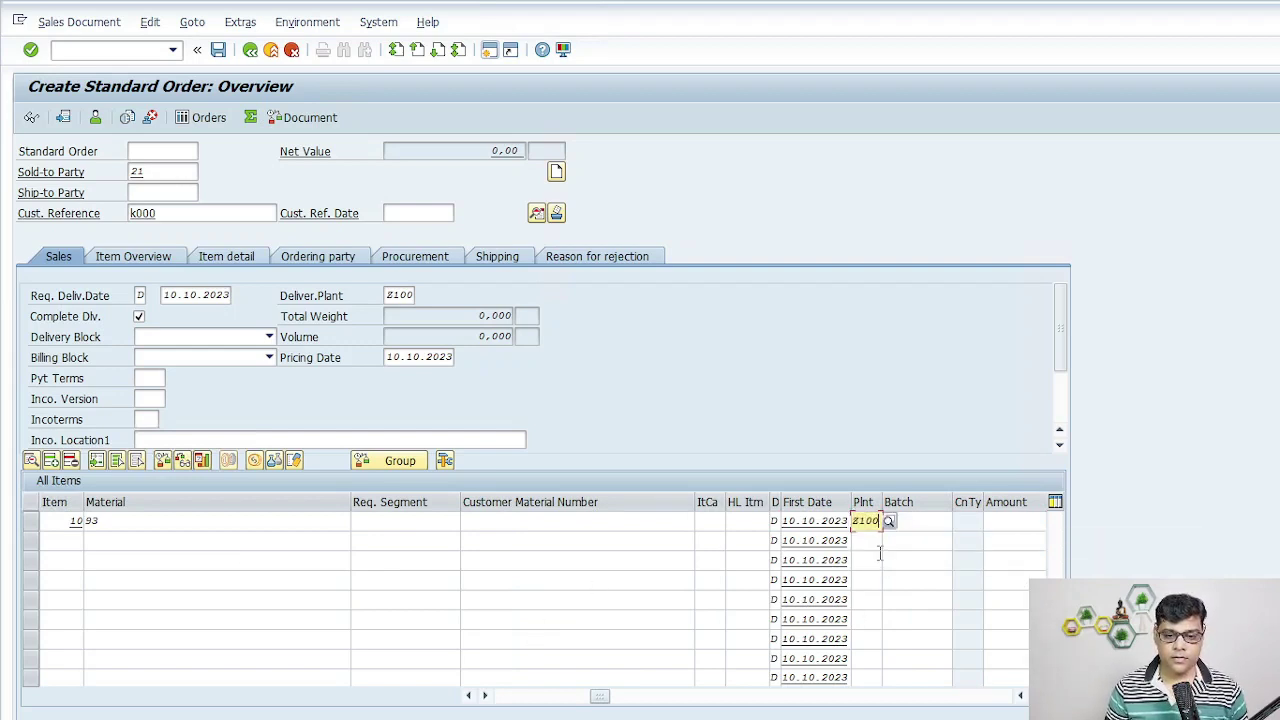
key("Return")
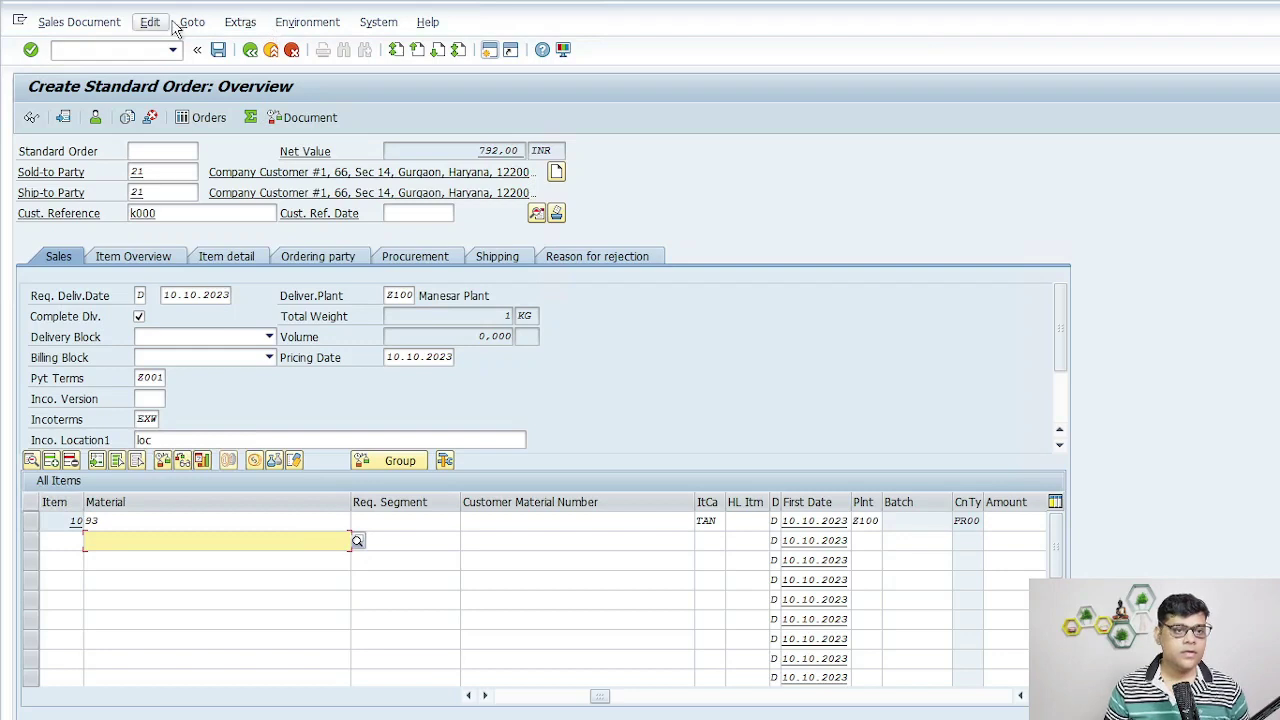
Check the pricing elements in the order's header conditions and save the standard order
left_click(163, 22)
left_click(201, 253)
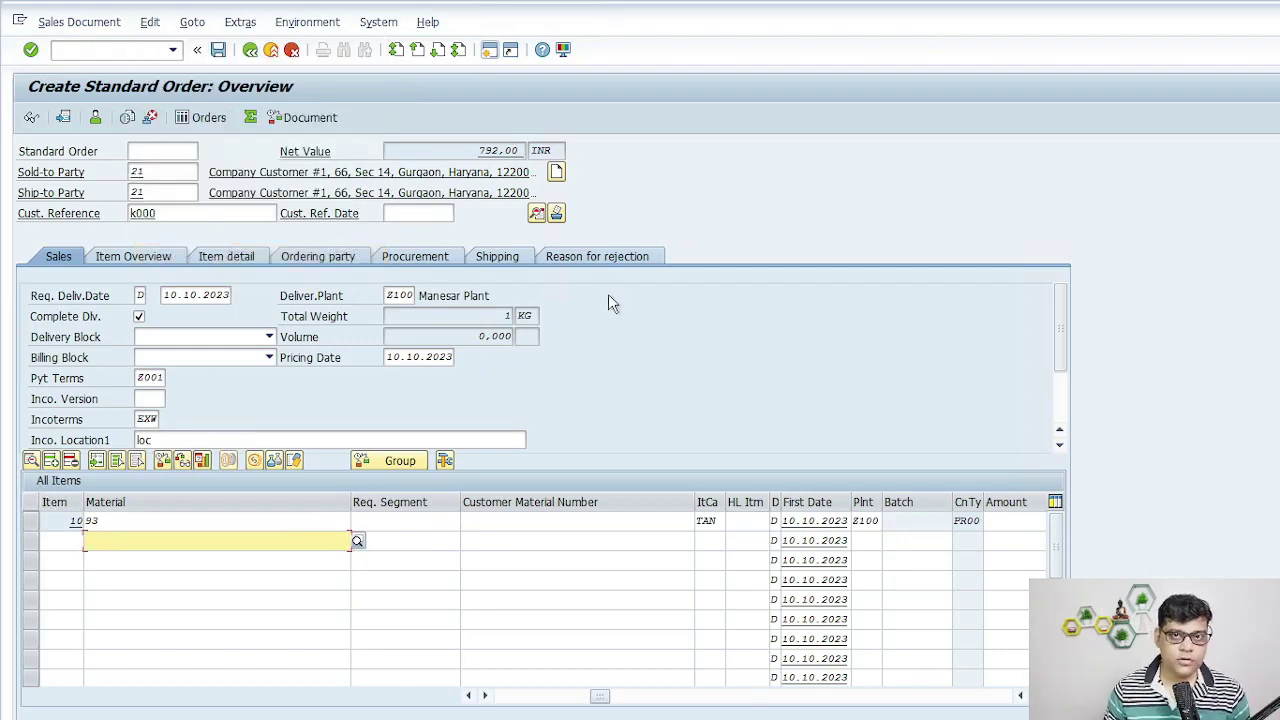
left_click(191, 22)
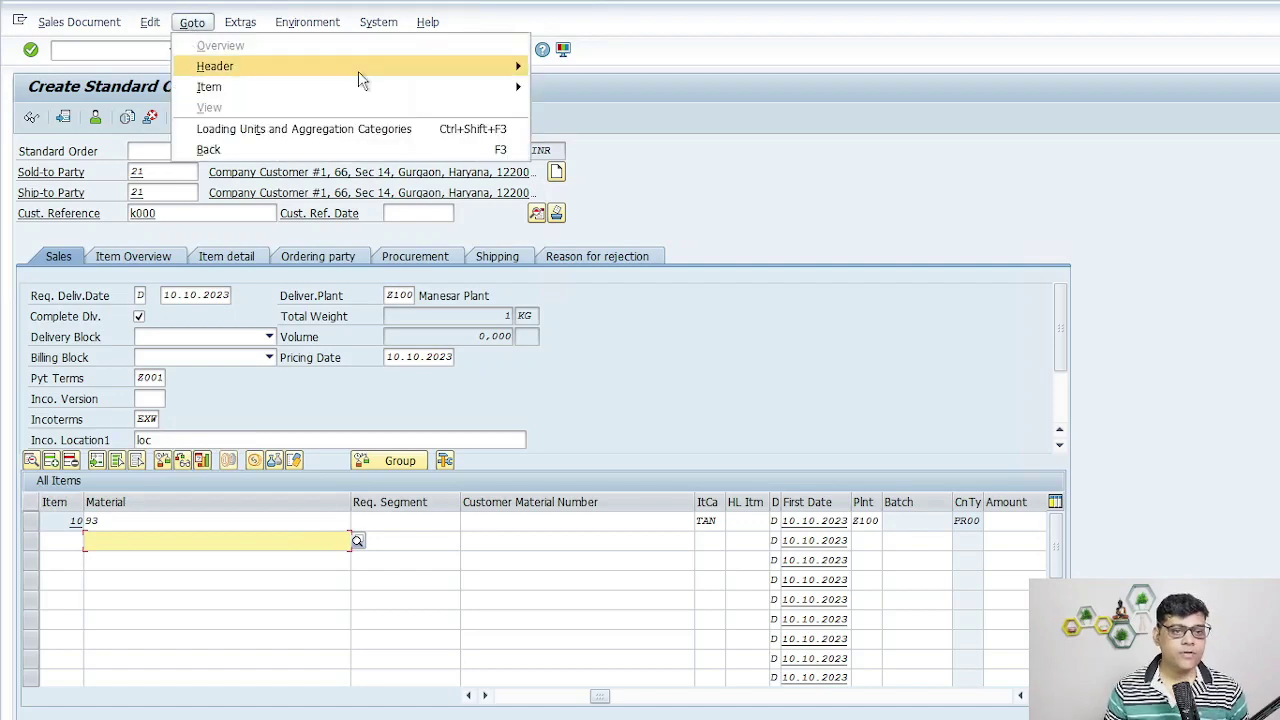
mouse_move(362, 72)
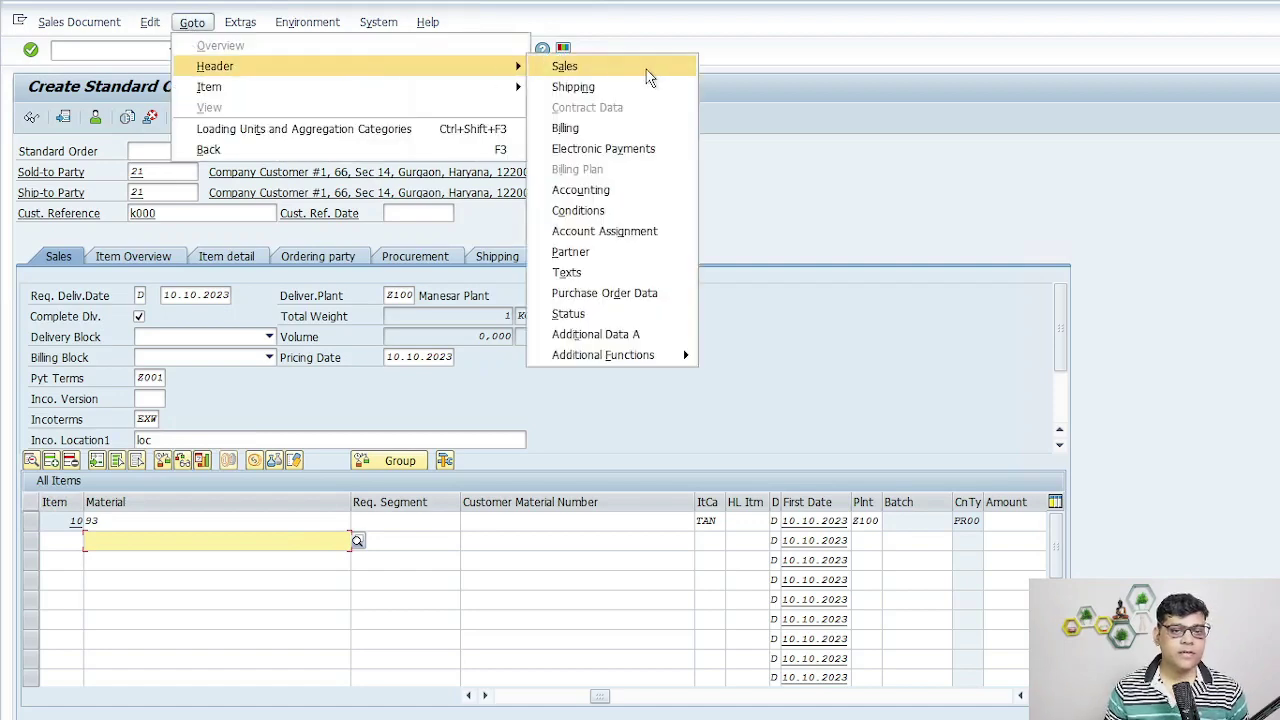
left_click(622, 216)
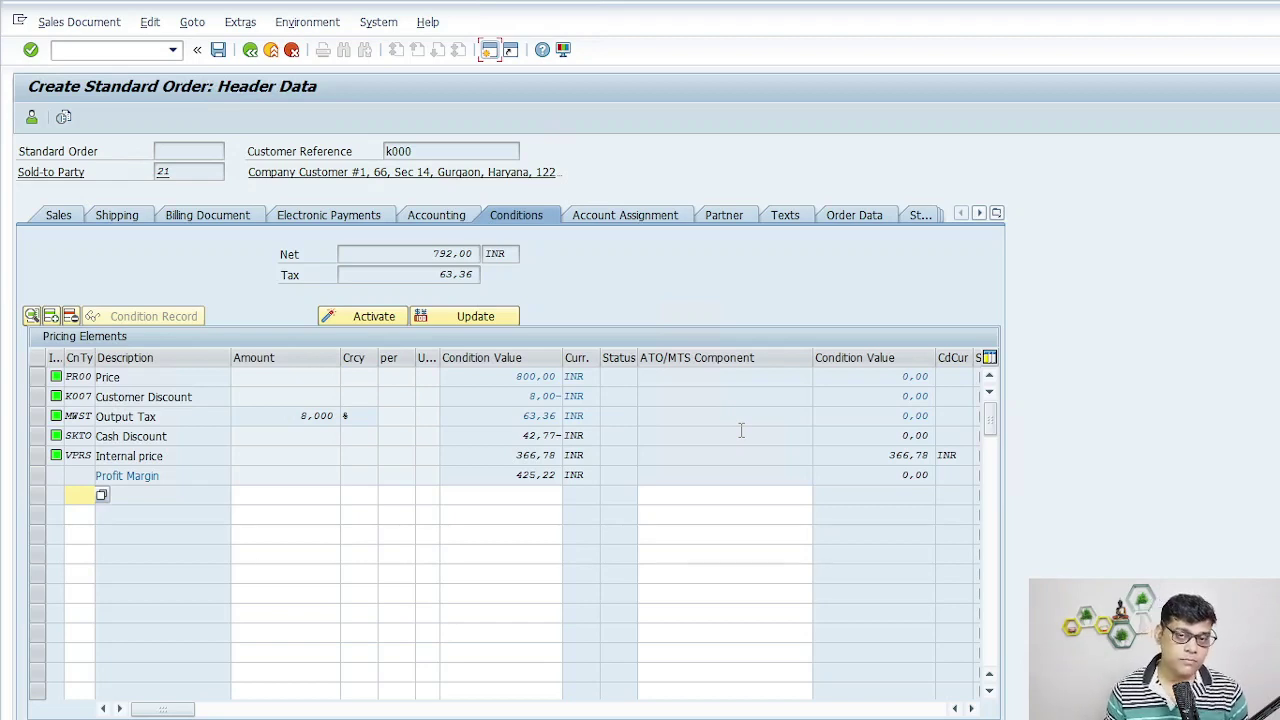
left_click(270, 51)
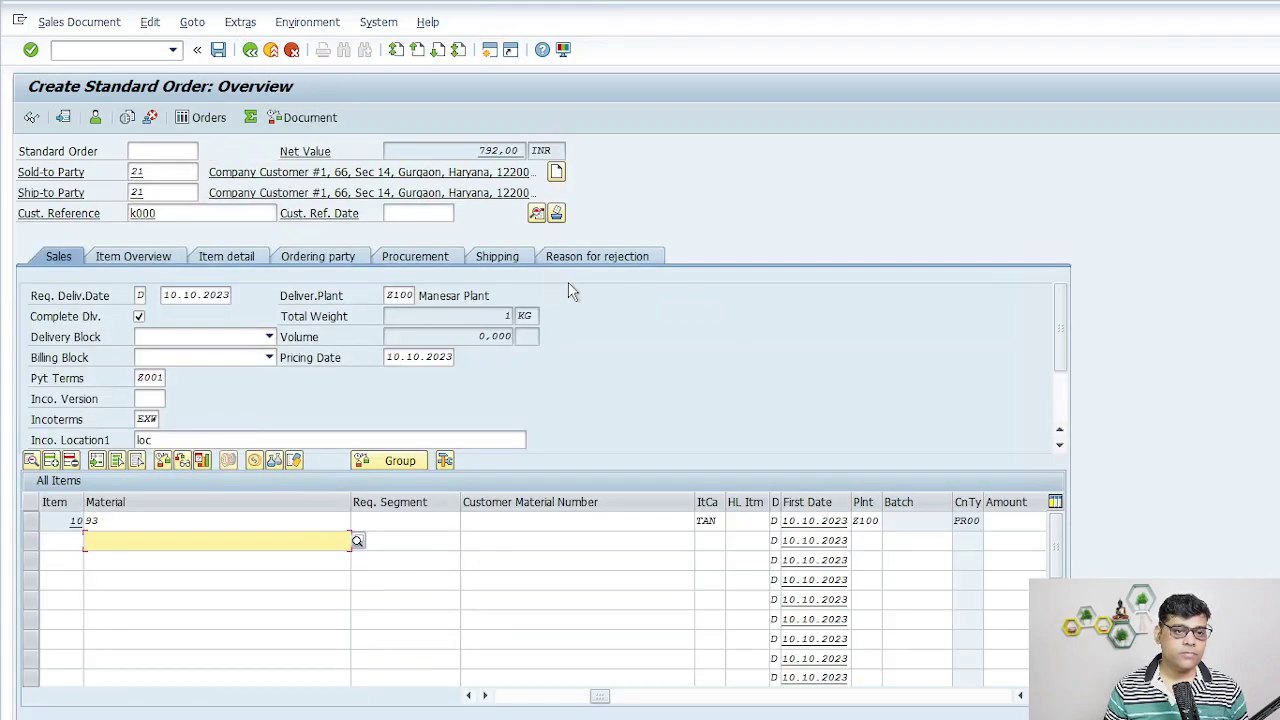
left_click(218, 51)
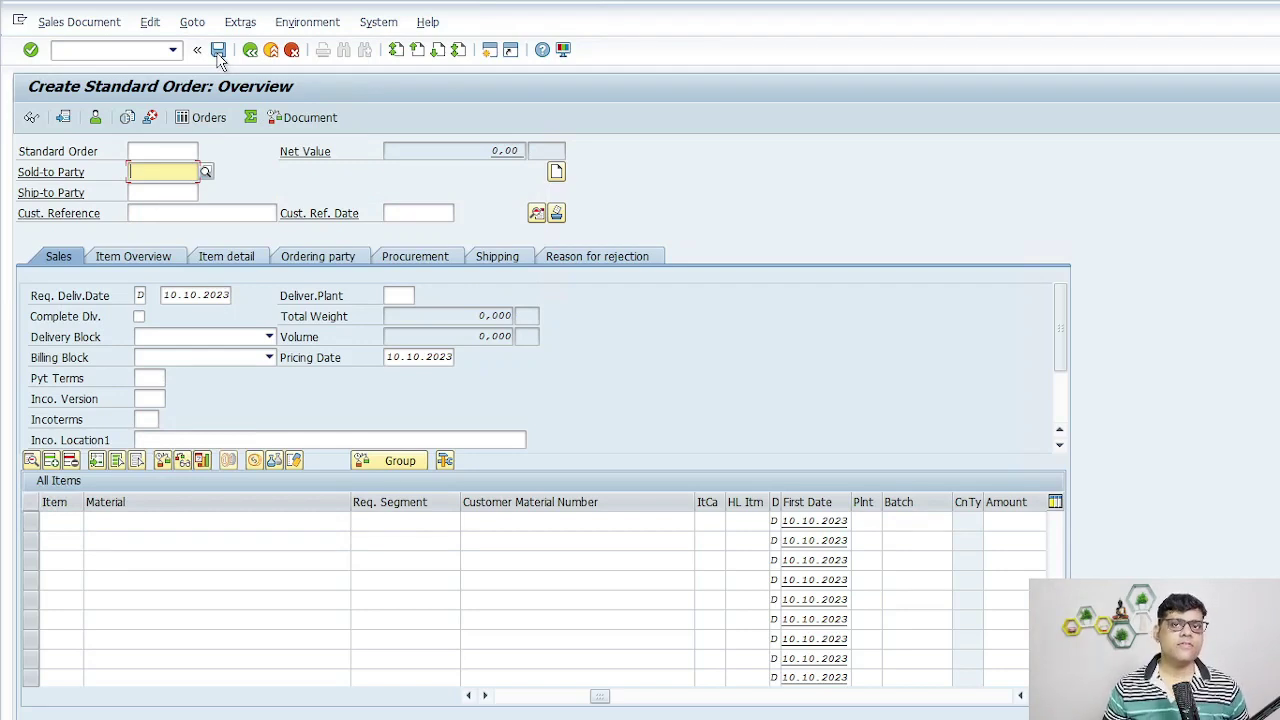
Start transaction VL01N and create an outbound delivery from the saved sales order for shipping point Z100
left_click(112, 50)
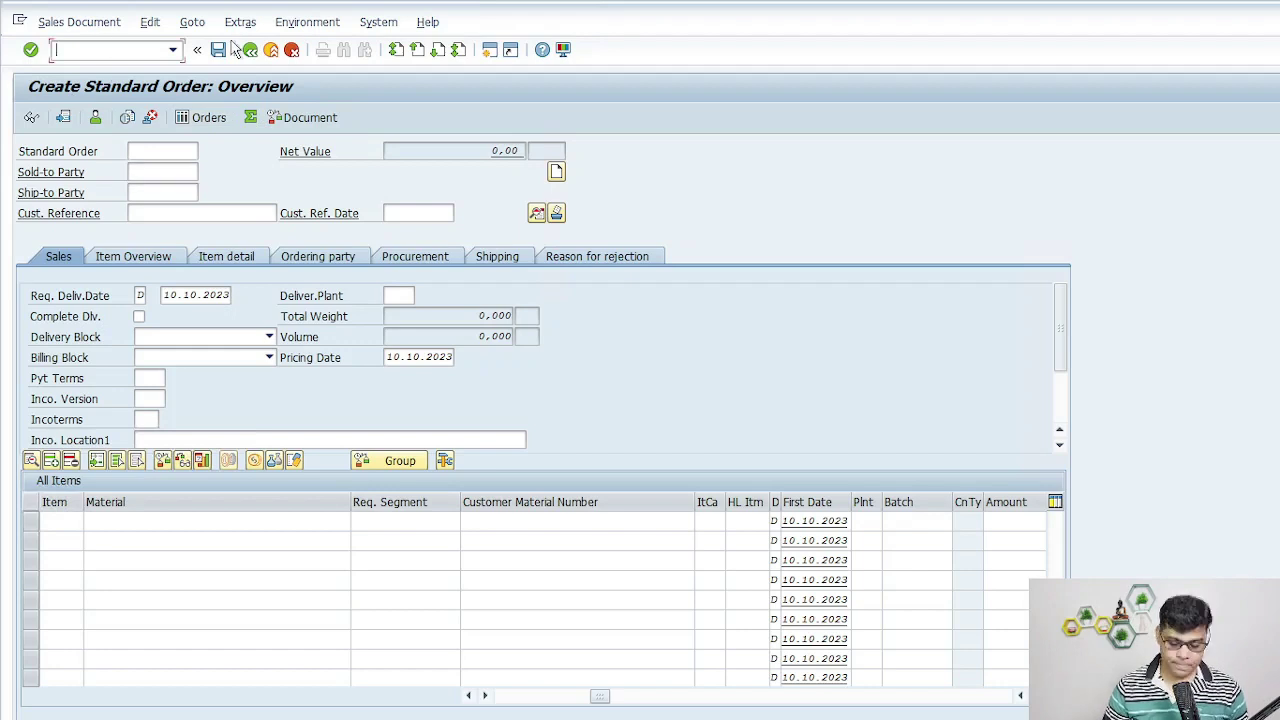
type("/nvl01")
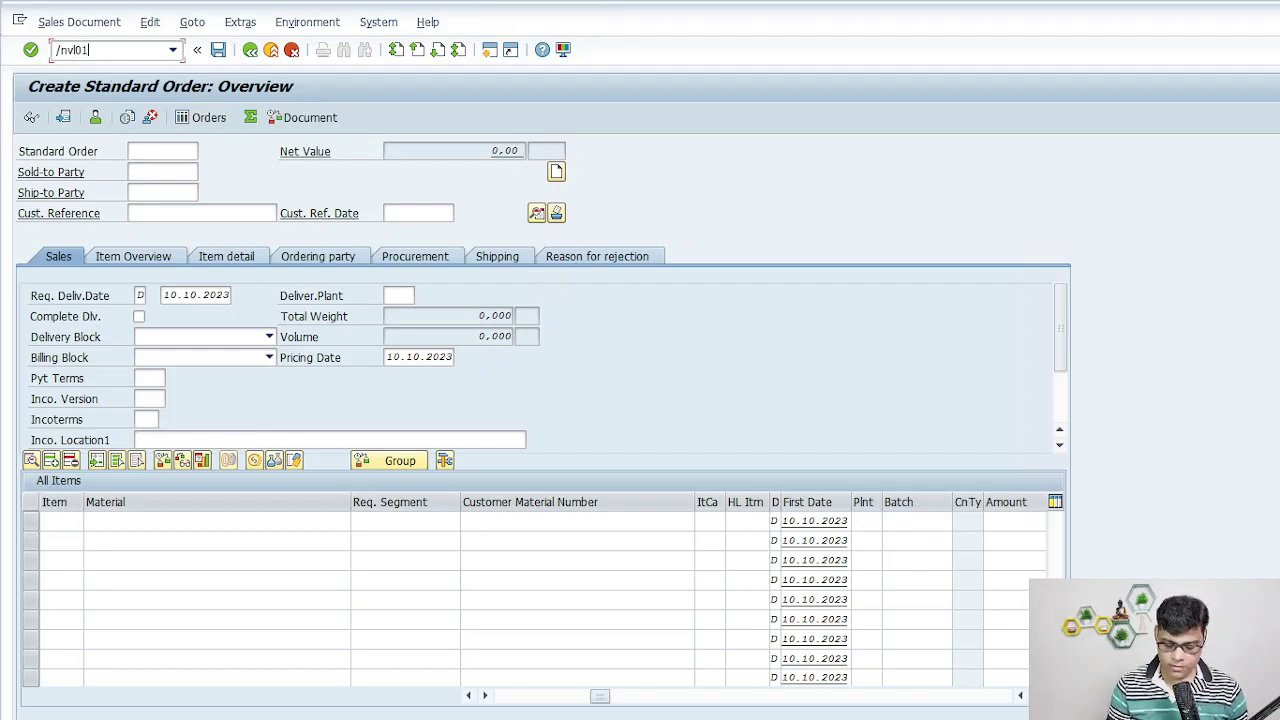
type("n")
key("Return")
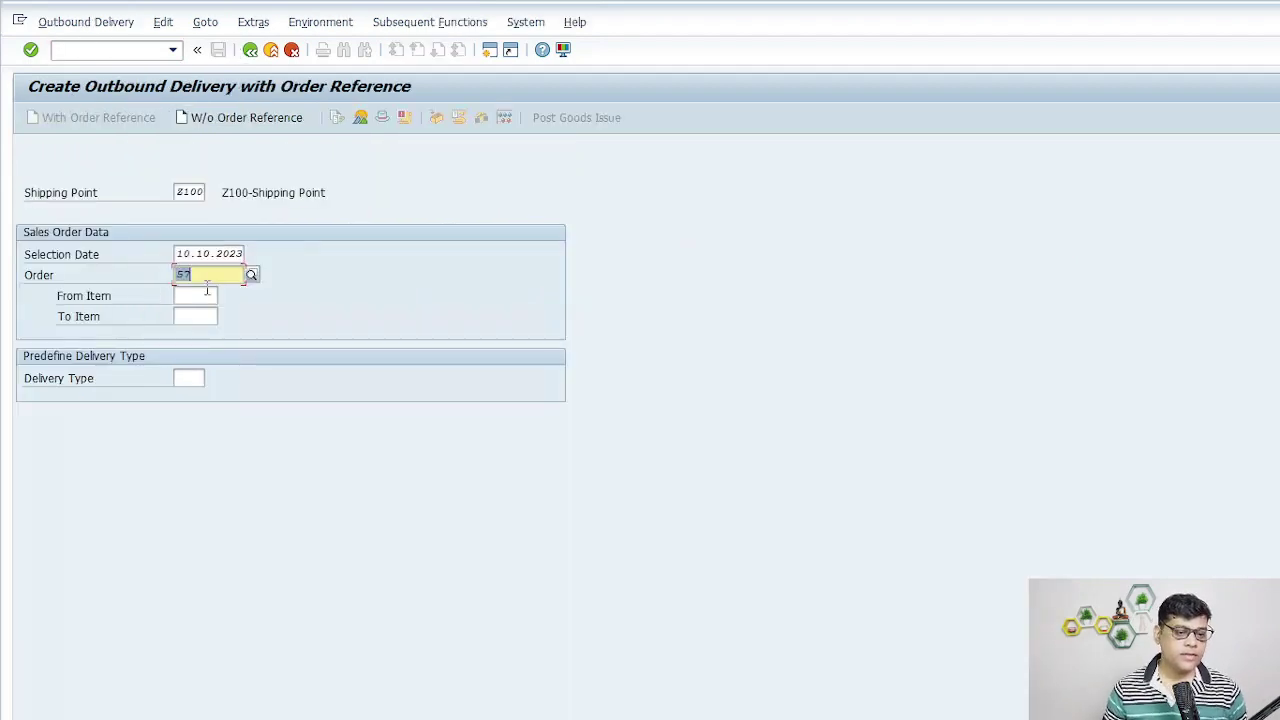
key("Return")
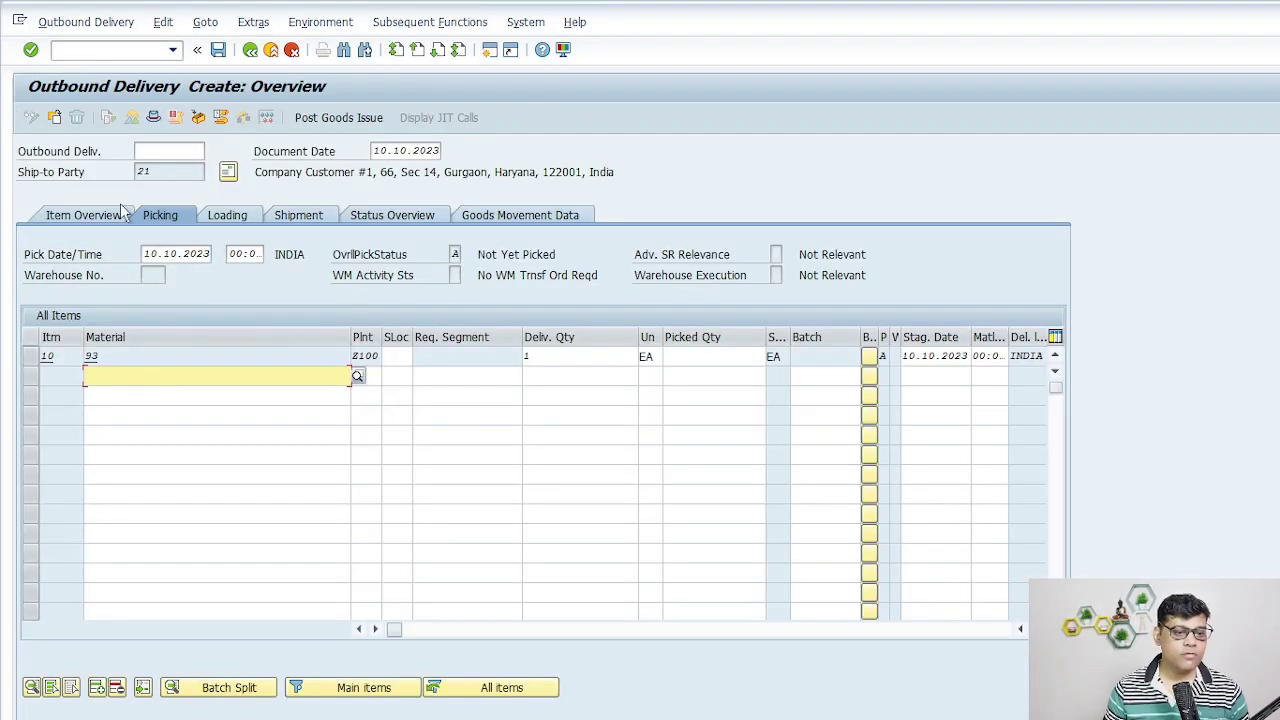
Set the delivery's actual goods issue date to 10.10.2023
left_click(86, 217)
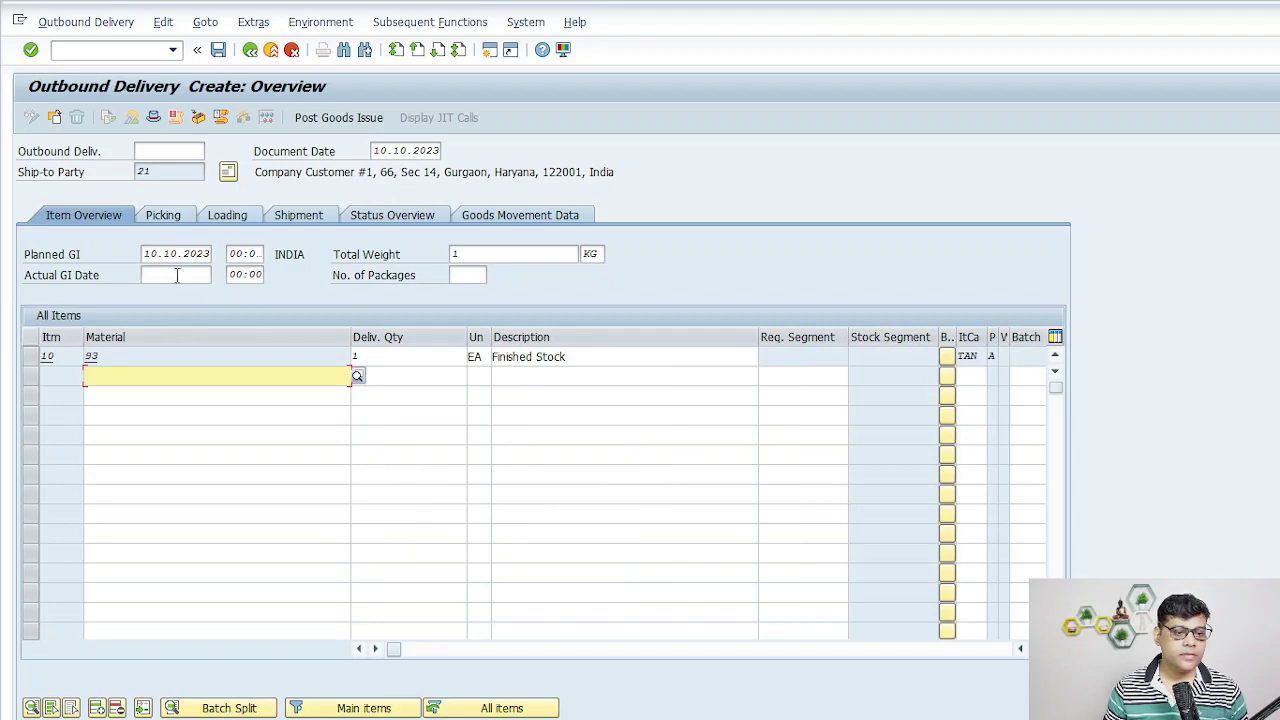
left_click(174, 274)
key("F4")
left_click(243, 357)
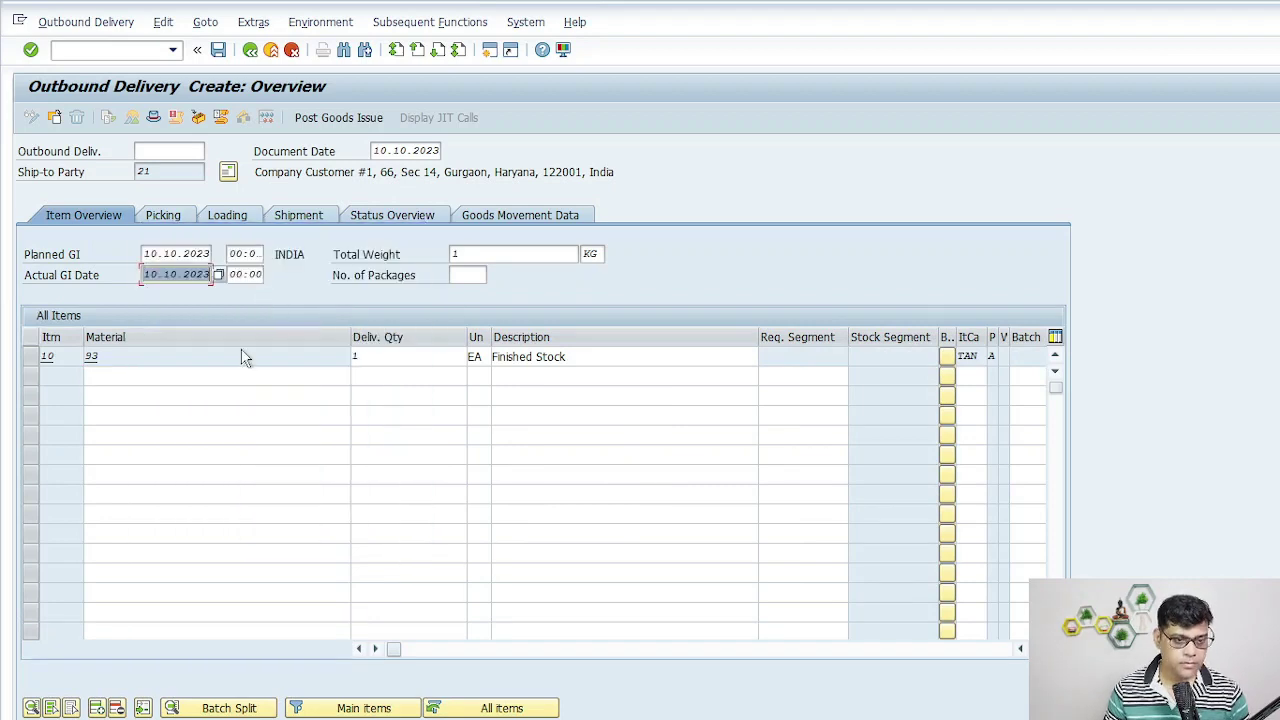
Pick quantity 1 of item 10 from storage location Z100 and post the goods issue
left_click(158, 213)
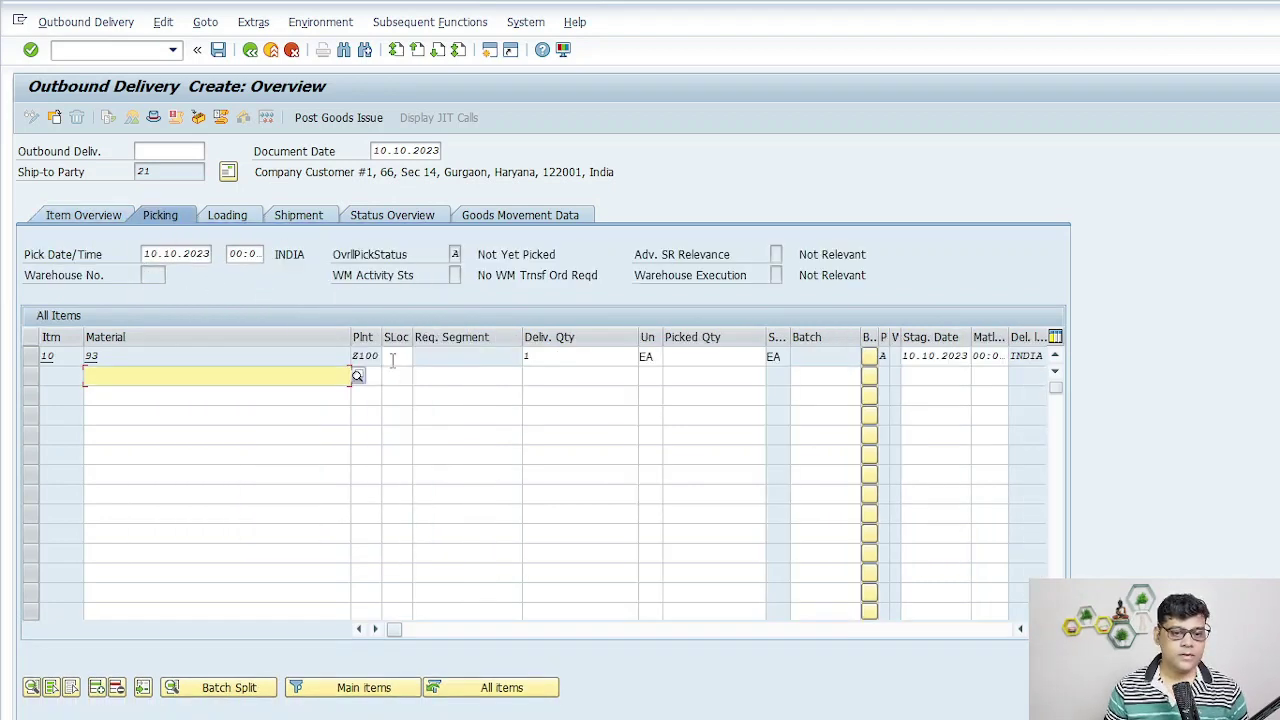
left_click(396, 357)
type("z100")
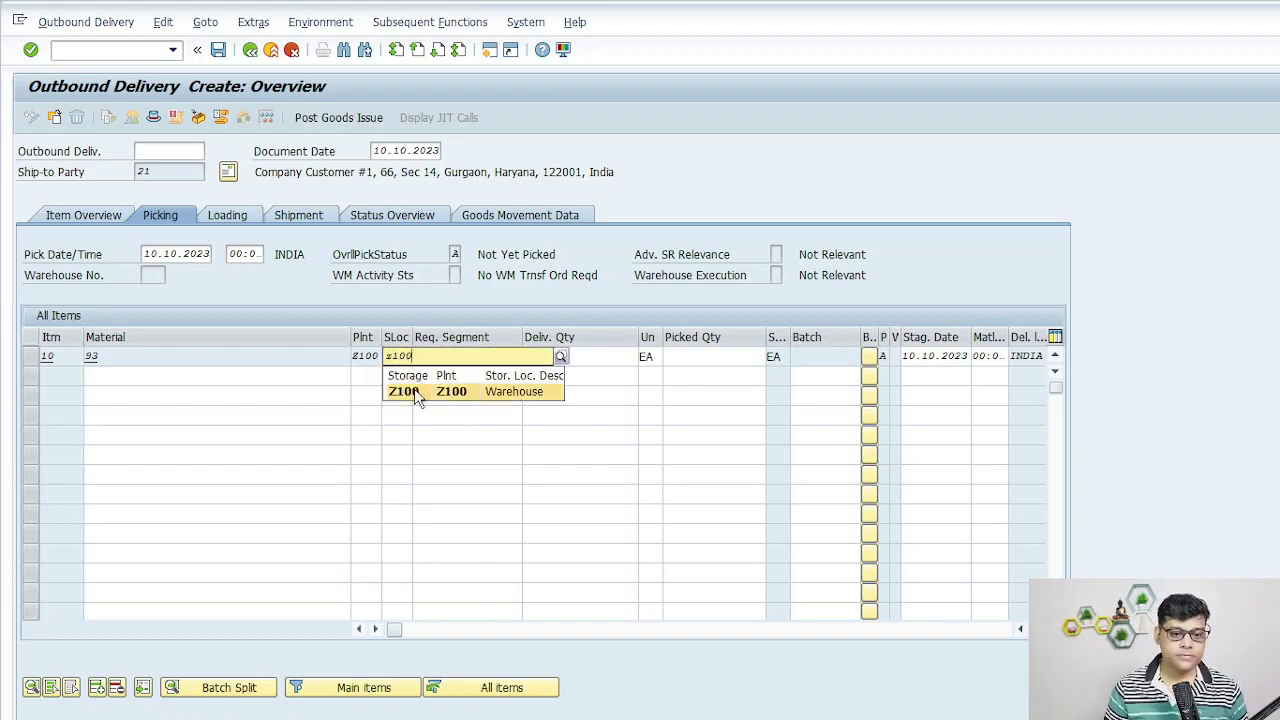
key("Return")
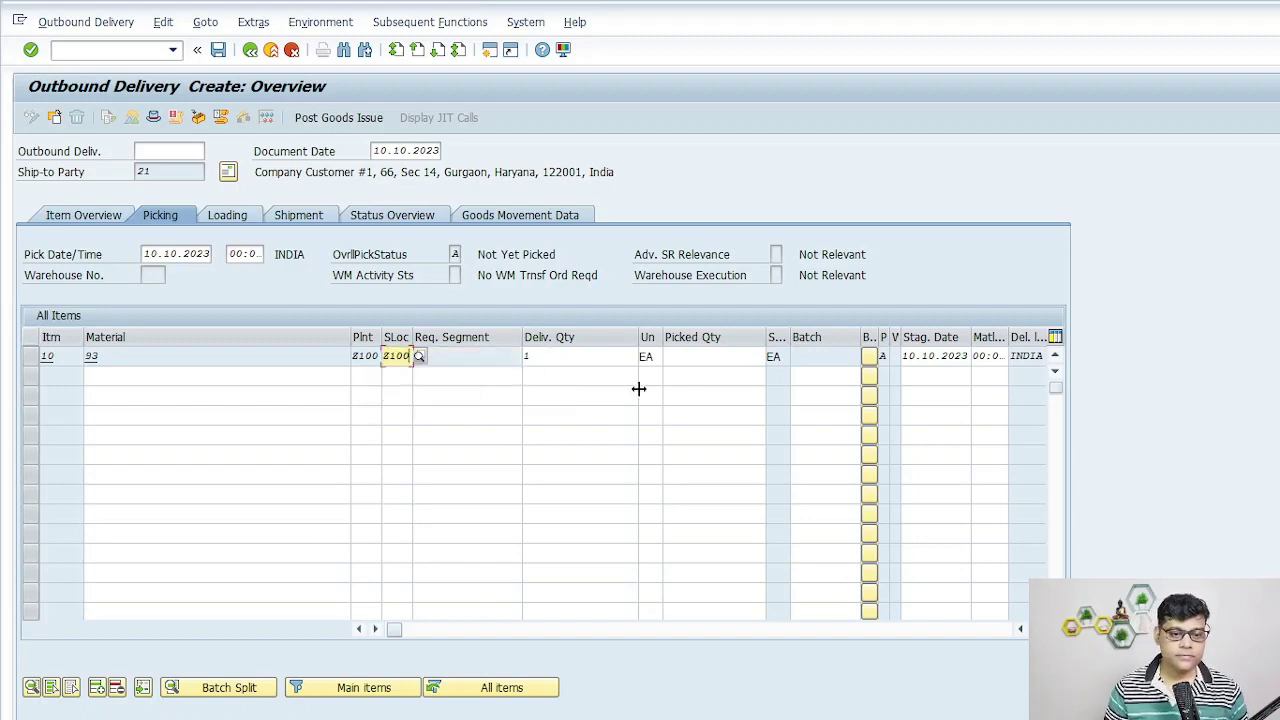
left_click(701, 357)
type("1")
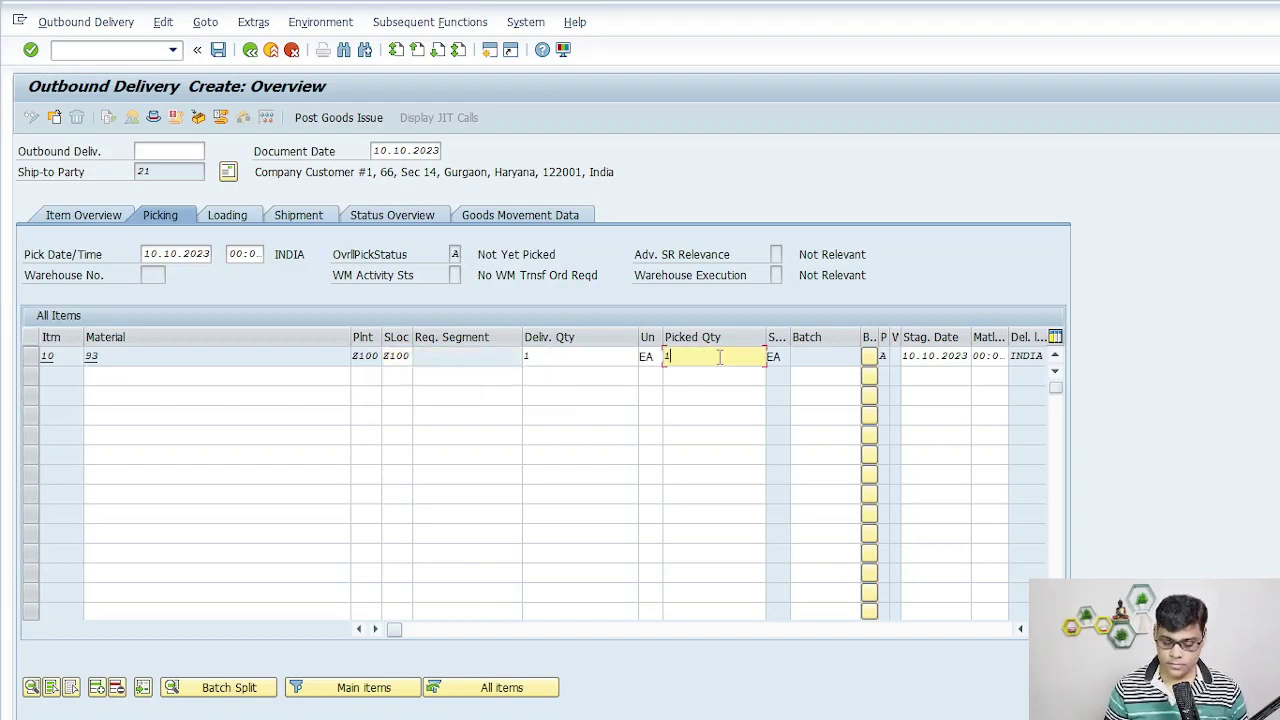
key("Return")
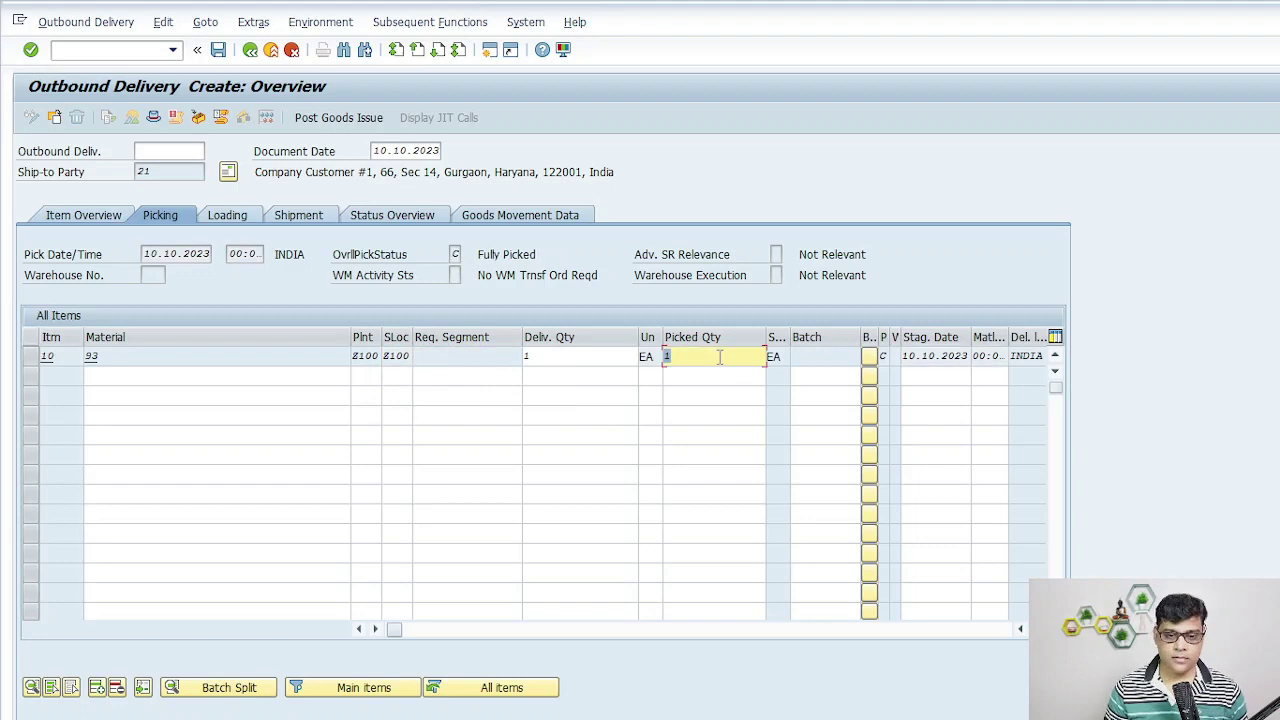
left_click(343, 122)
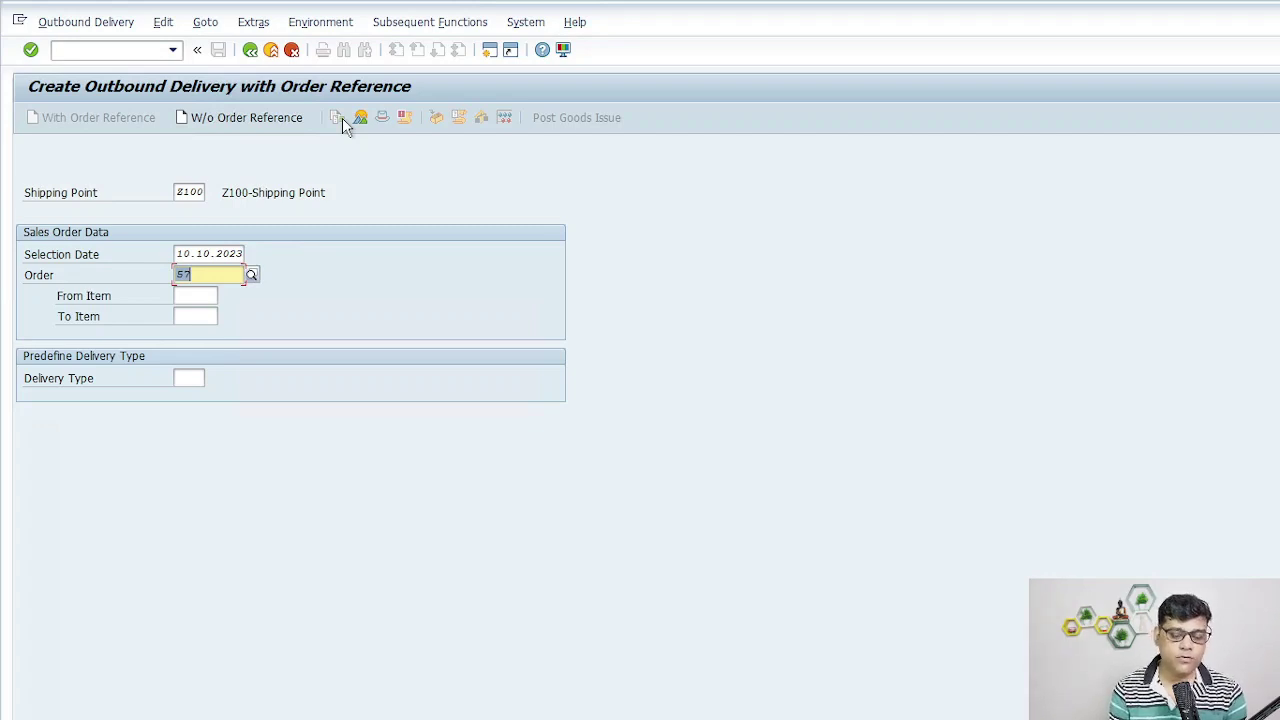
Display the posted outbound delivery and open its document flow
left_click(88, 22)
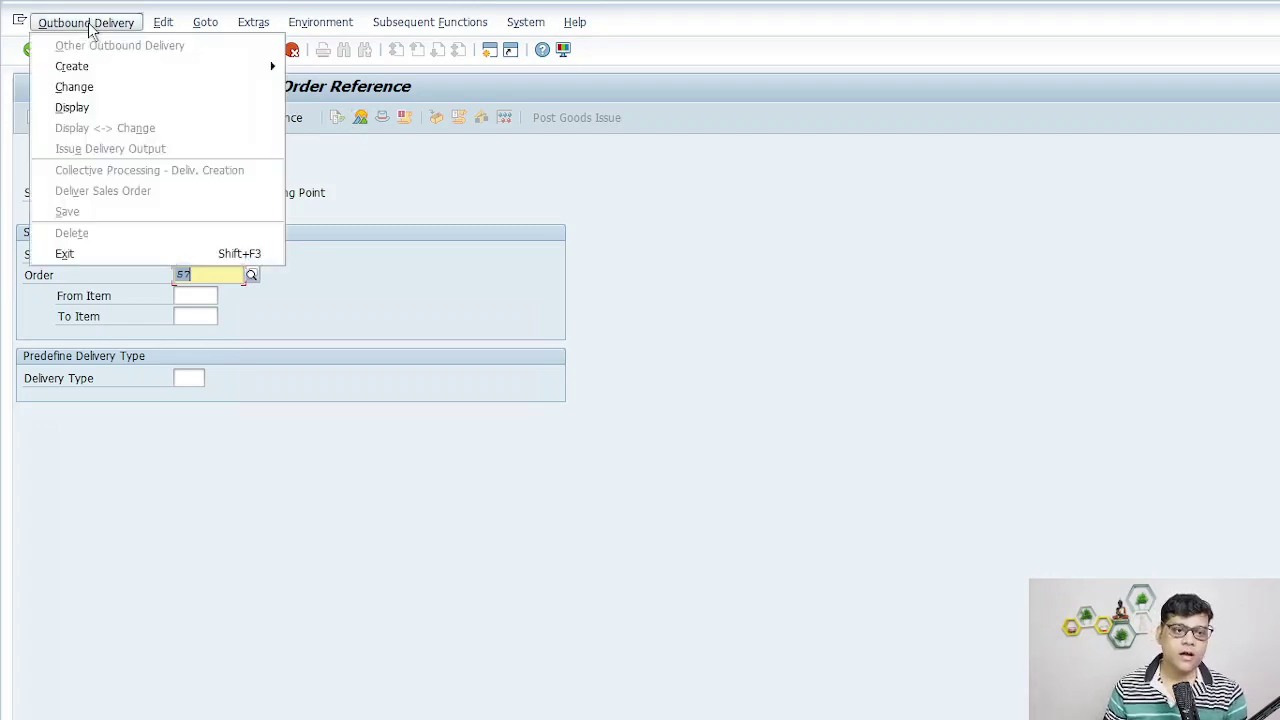
left_click(100, 108)
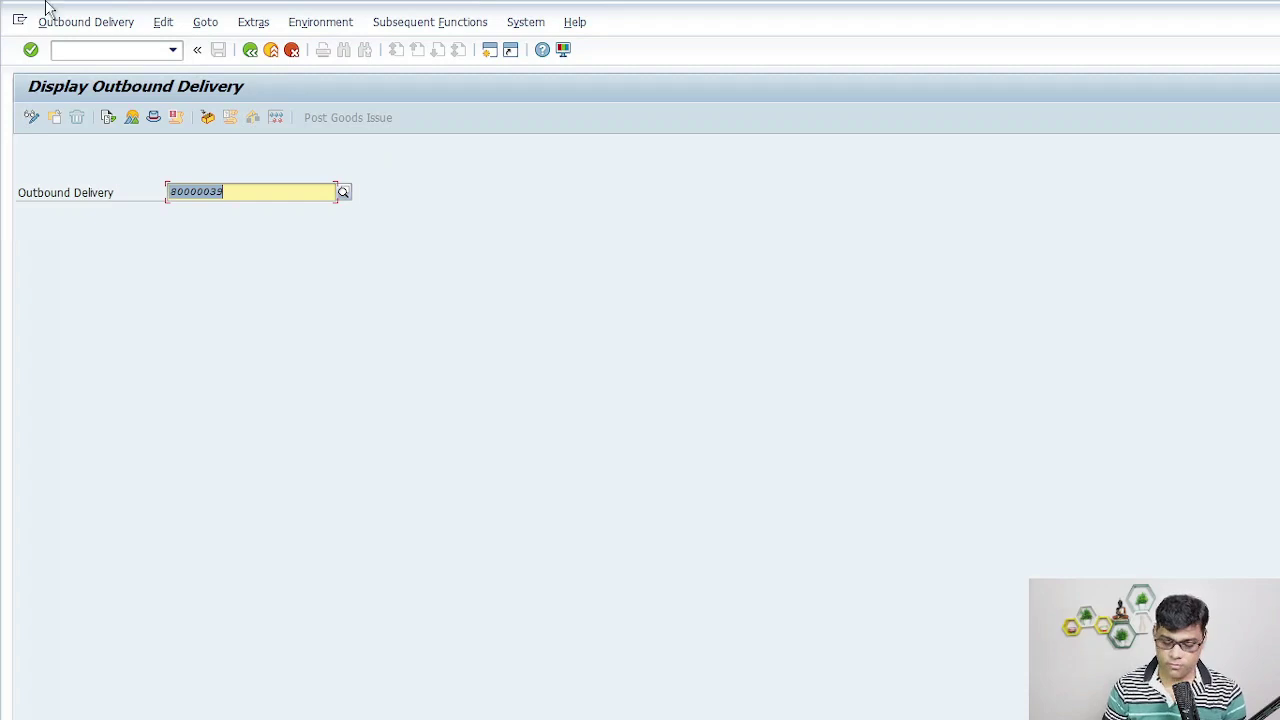
key("Return")
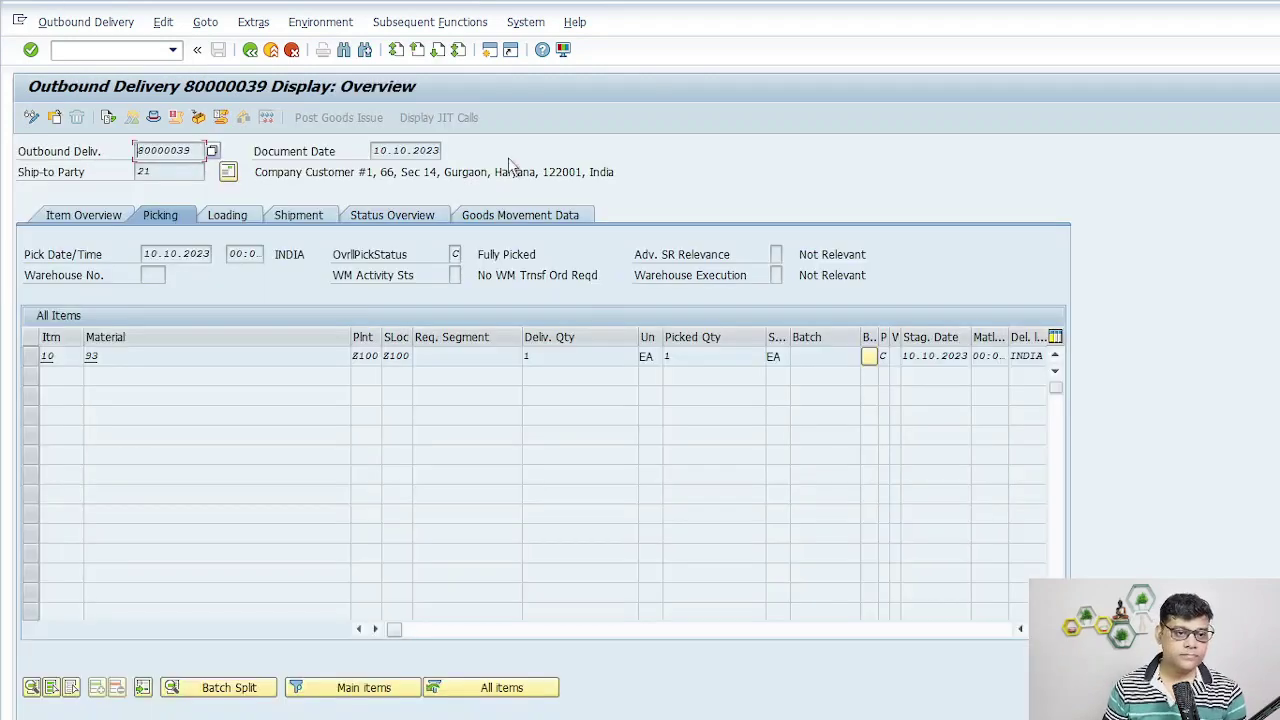
left_click(250, 50)
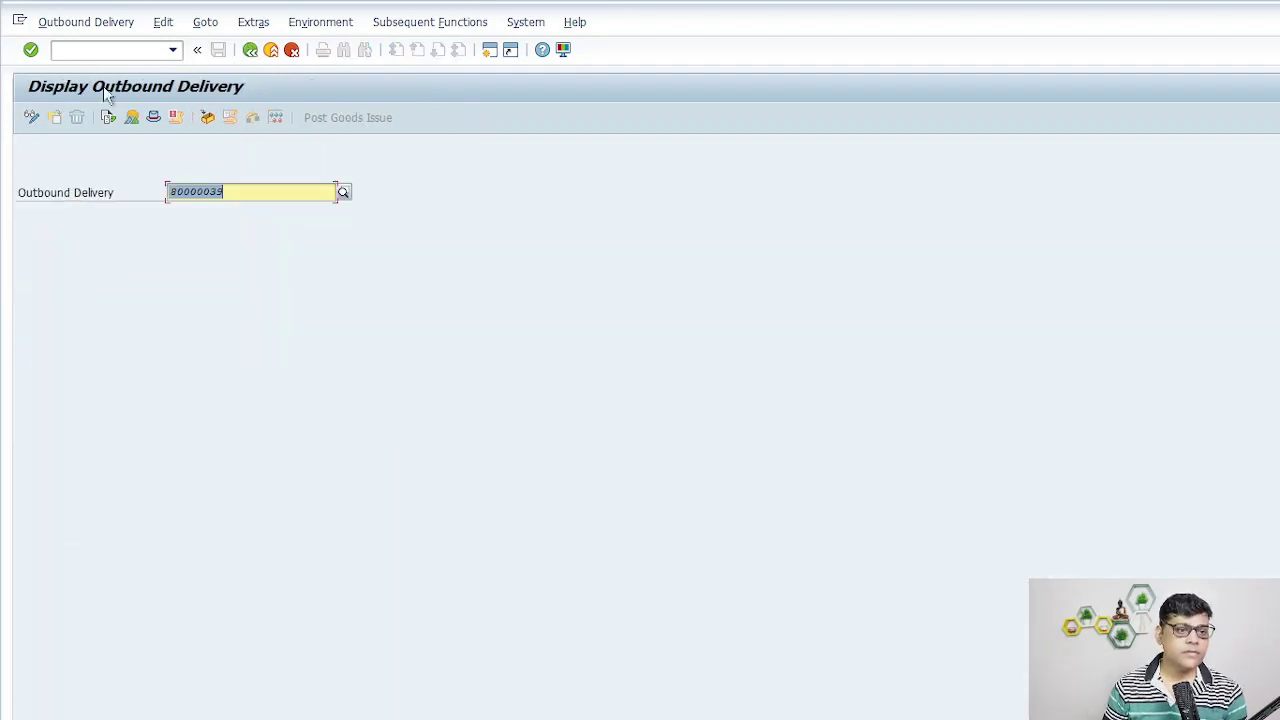
left_click(58, 22)
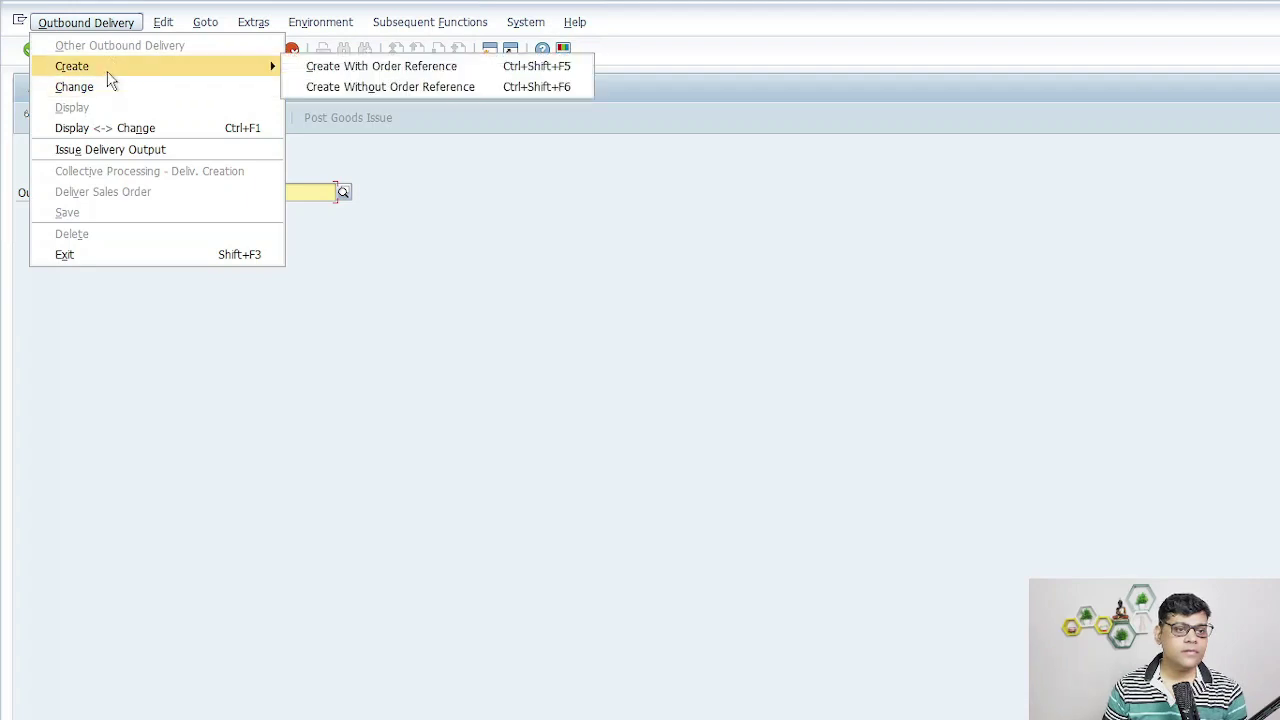
left_click(500, 294)
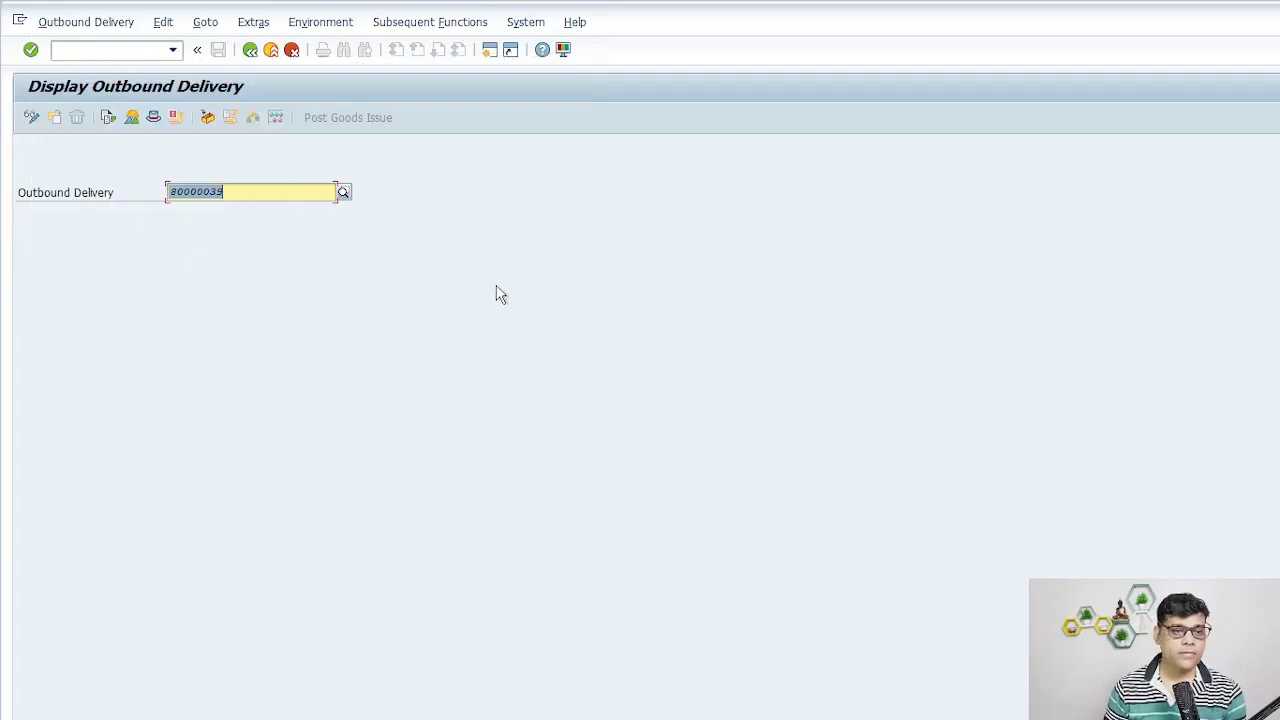
left_click(108, 117)
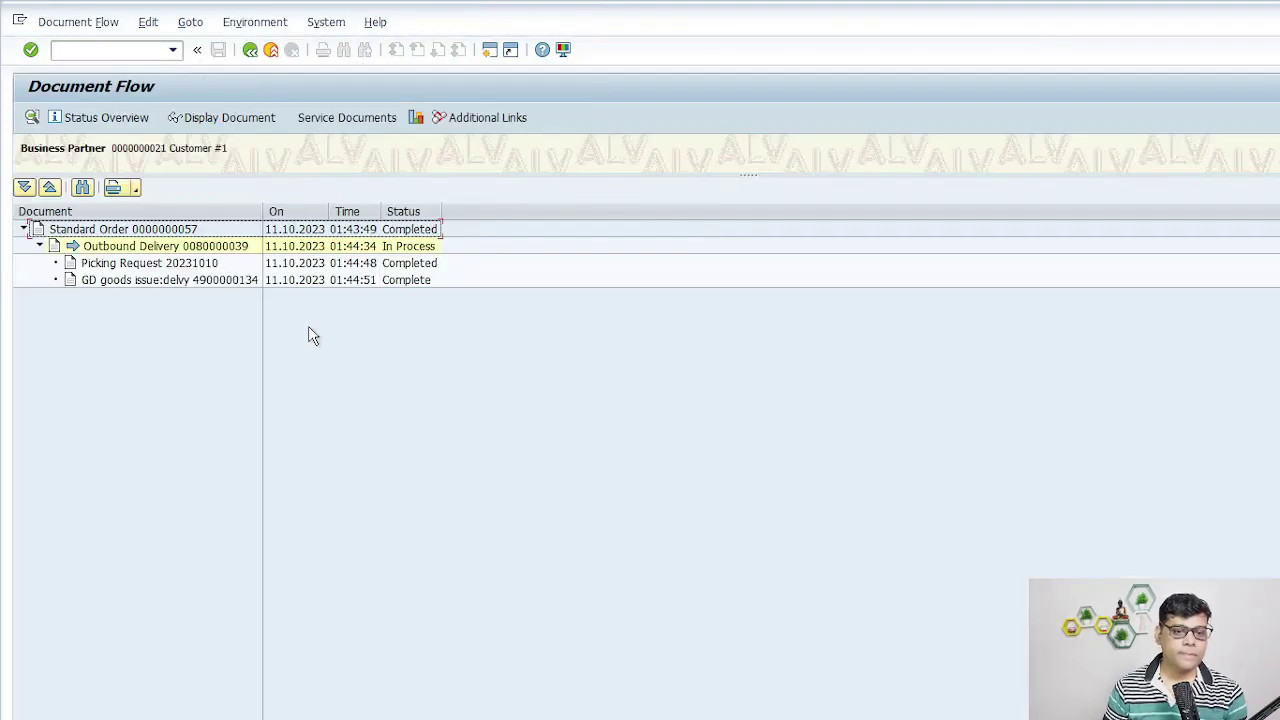
Open the goods issue's material document from the flow and examine its accounting document, including the document header
left_click(130, 281)
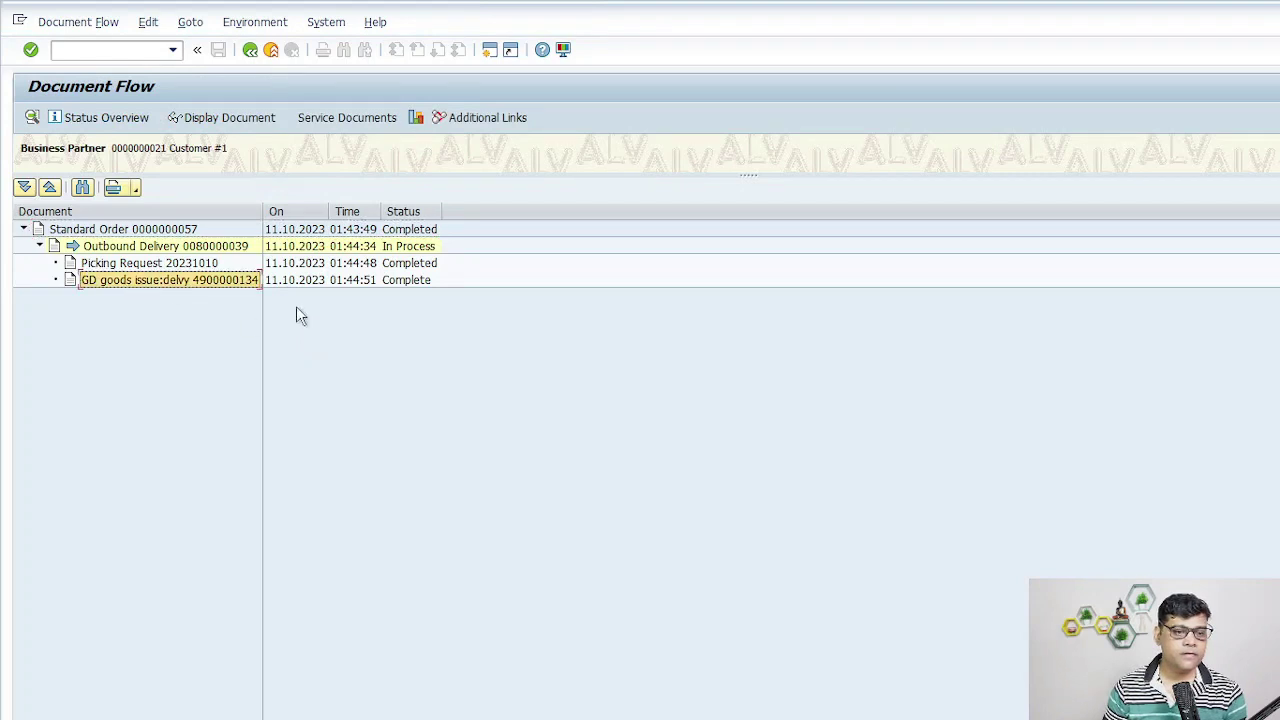
left_click(253, 122)
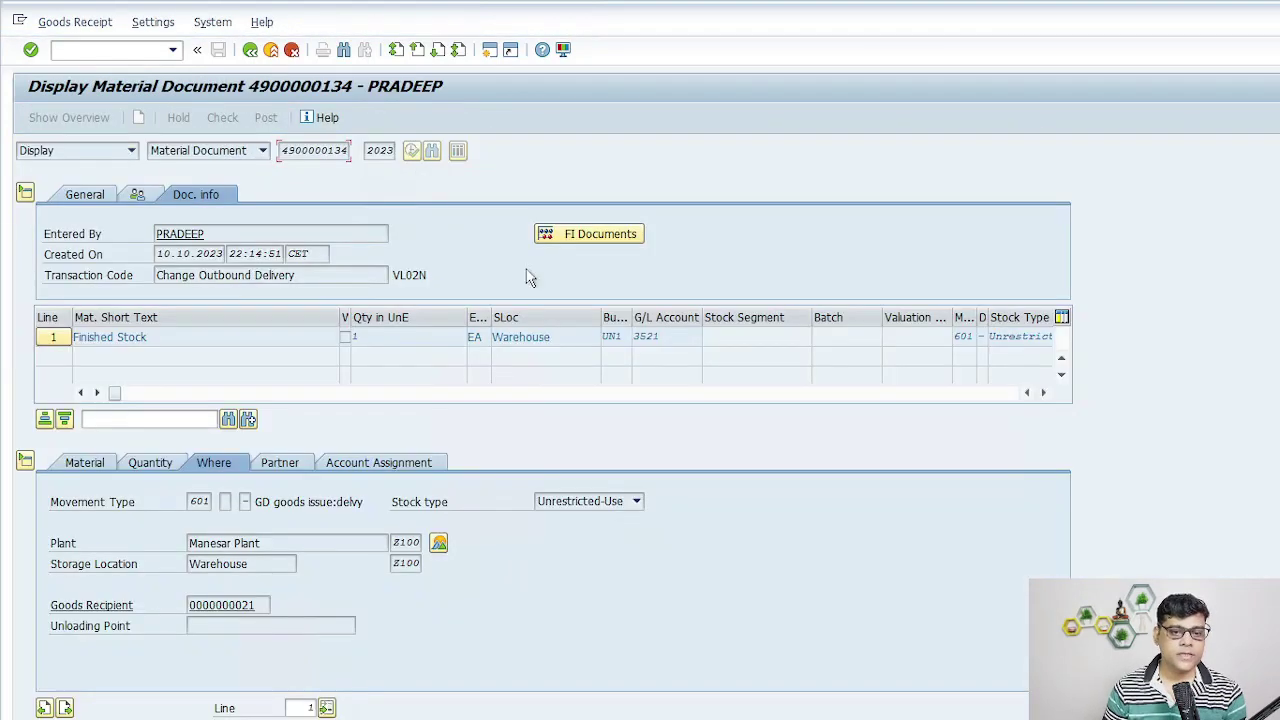
left_click(613, 234)
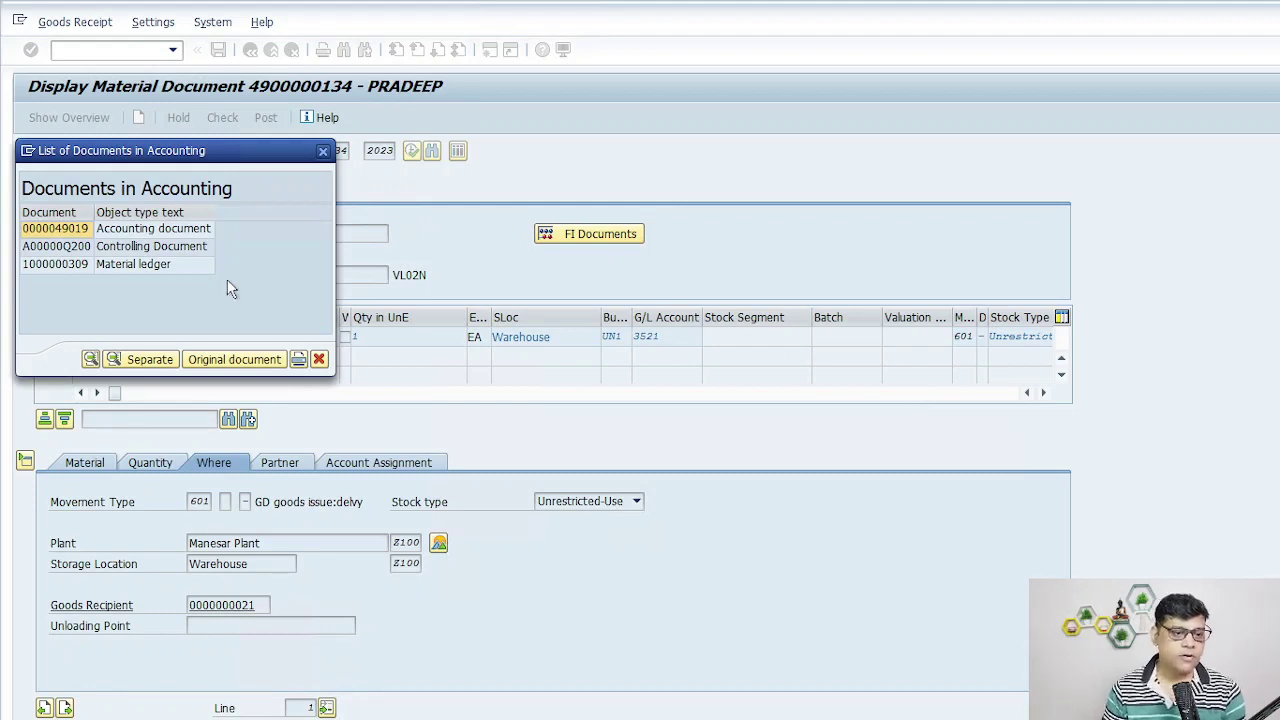
left_click(157, 232)
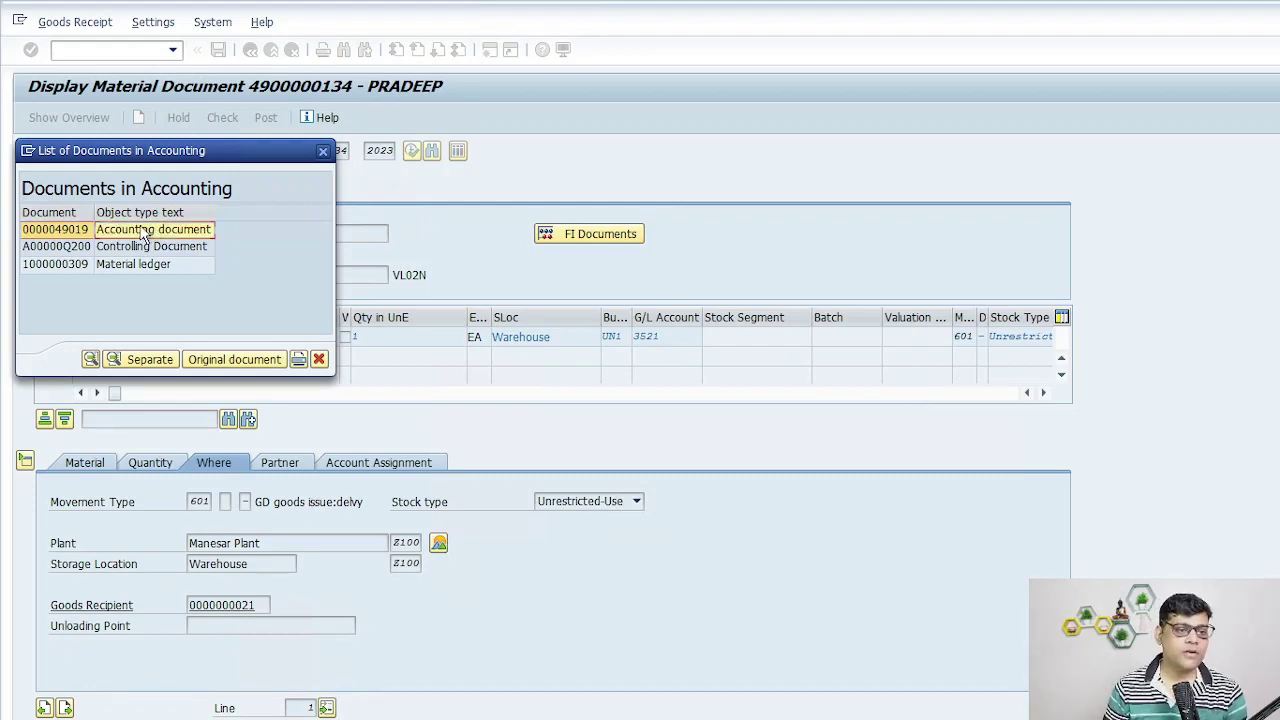
double_click(146, 231)
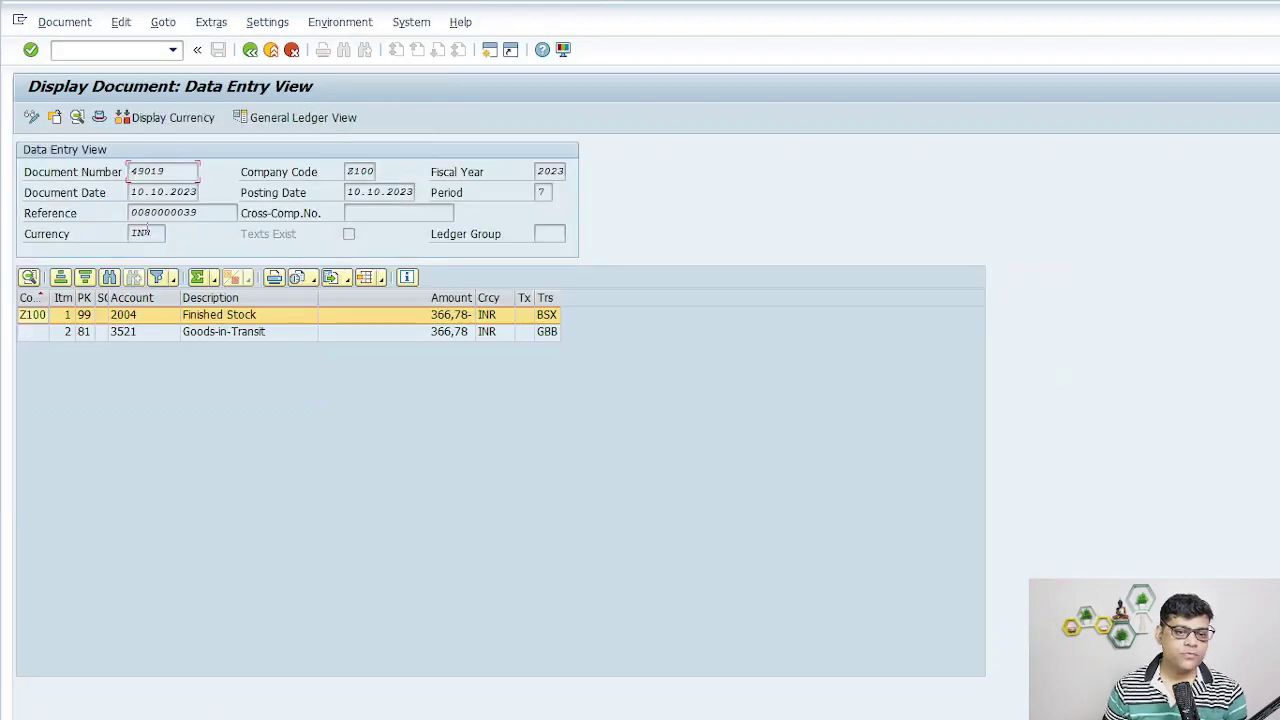
left_click(100, 118)
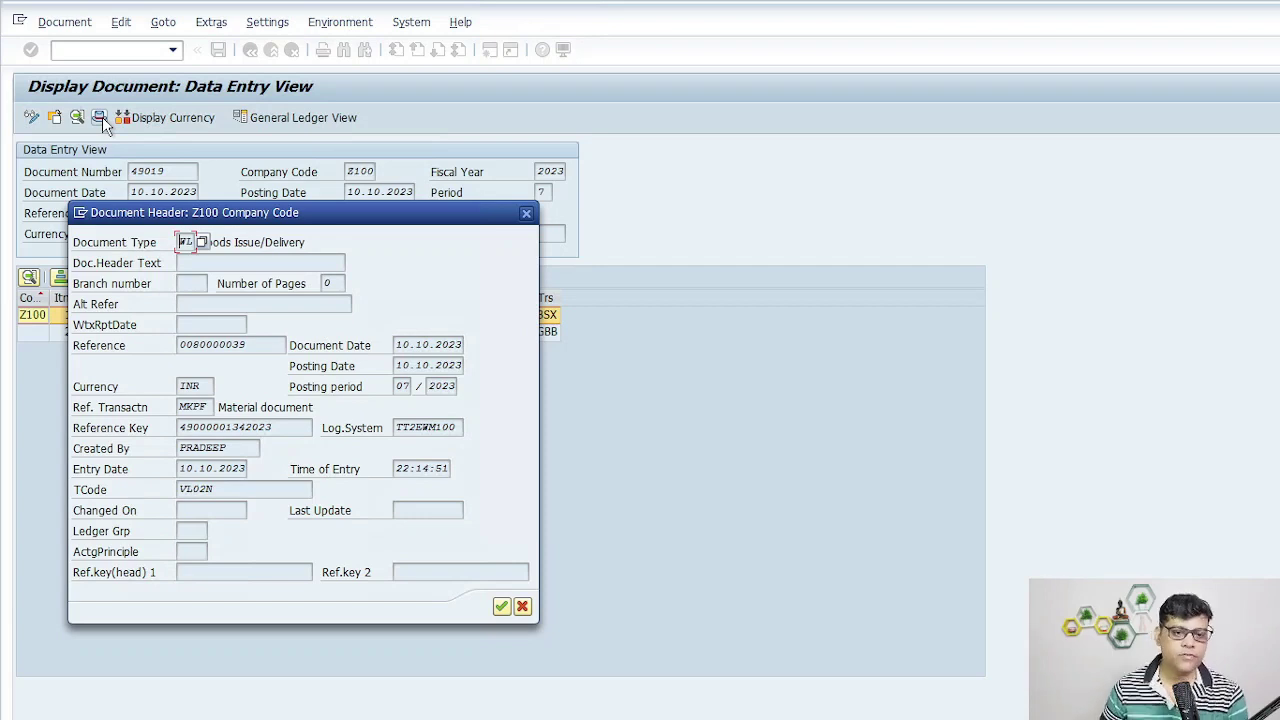
left_click(524, 607)
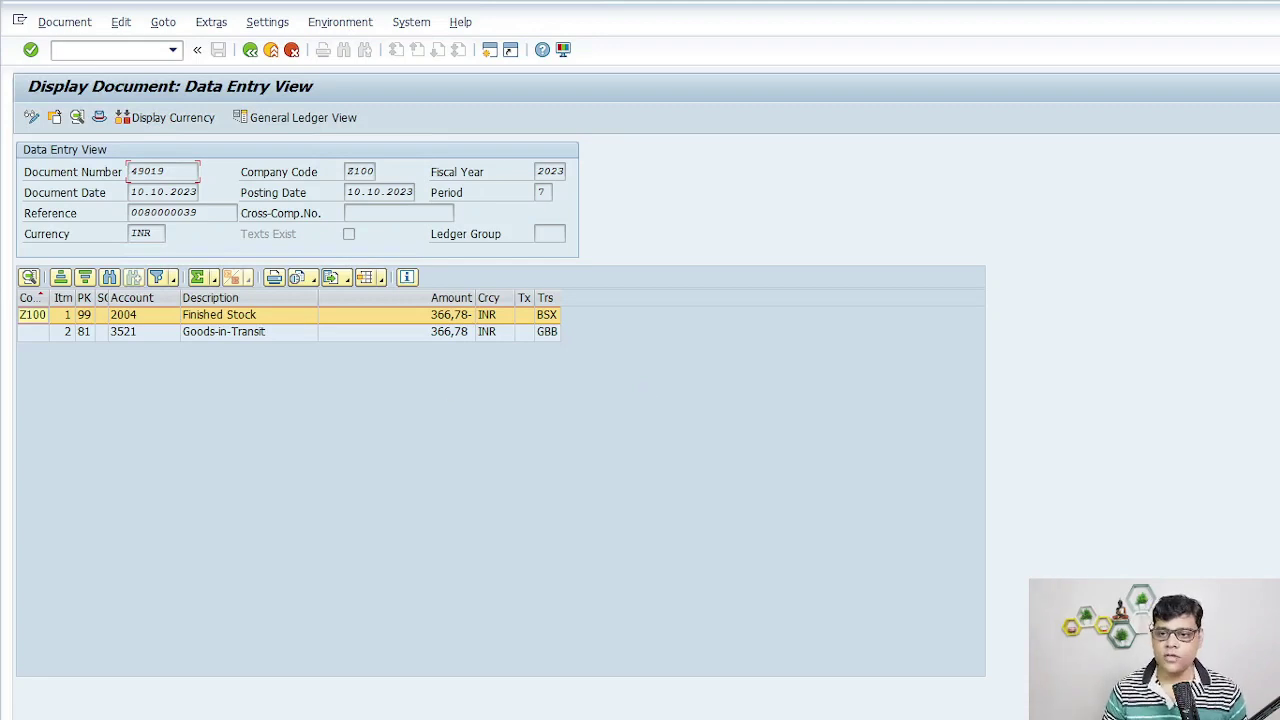
Capture the goods issue's accounting entry as a screenshot and paste it into the Excel workbook beside the journal entries, starting around column J
key("Print")
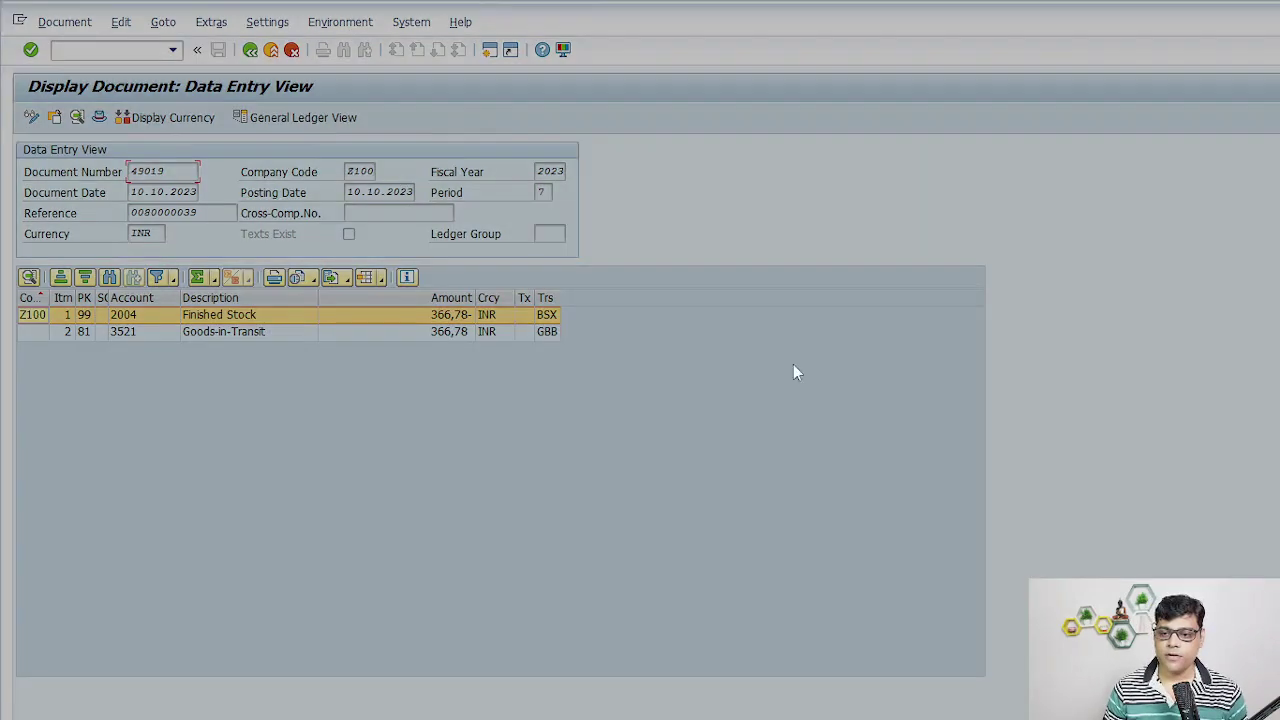
left_click_drag(2, 98, 879, 378)
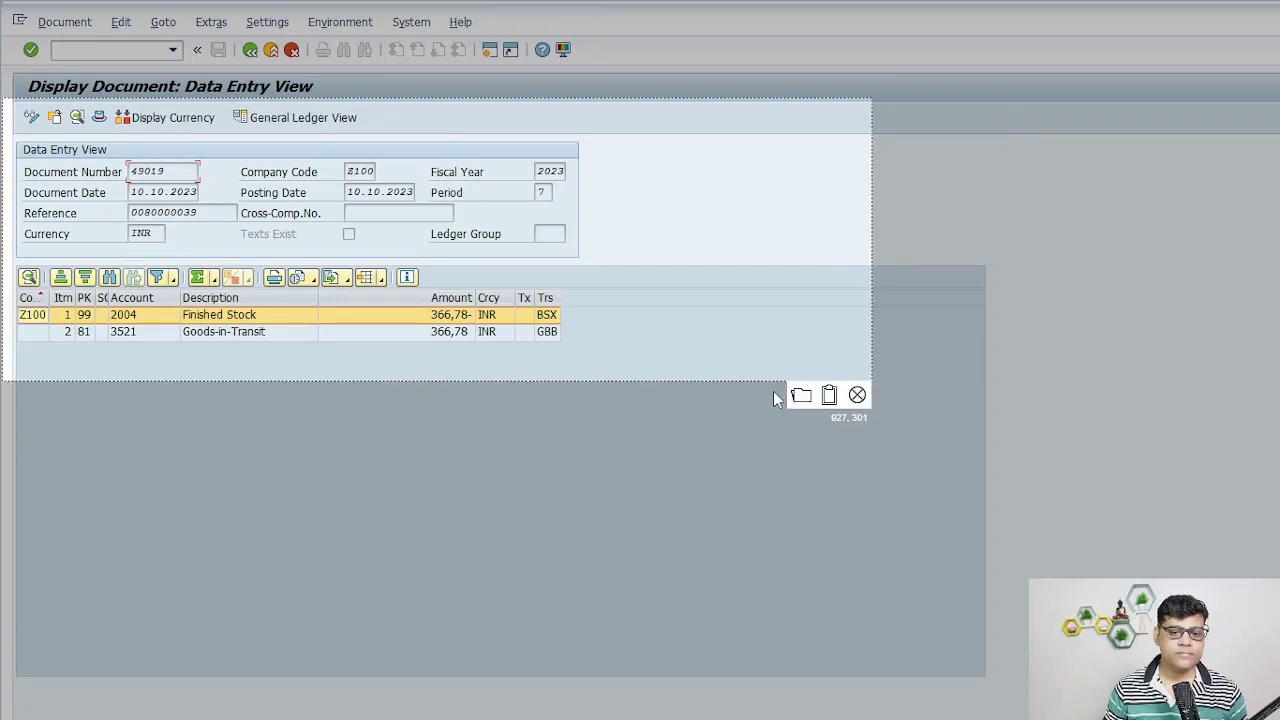
left_click(826, 394)
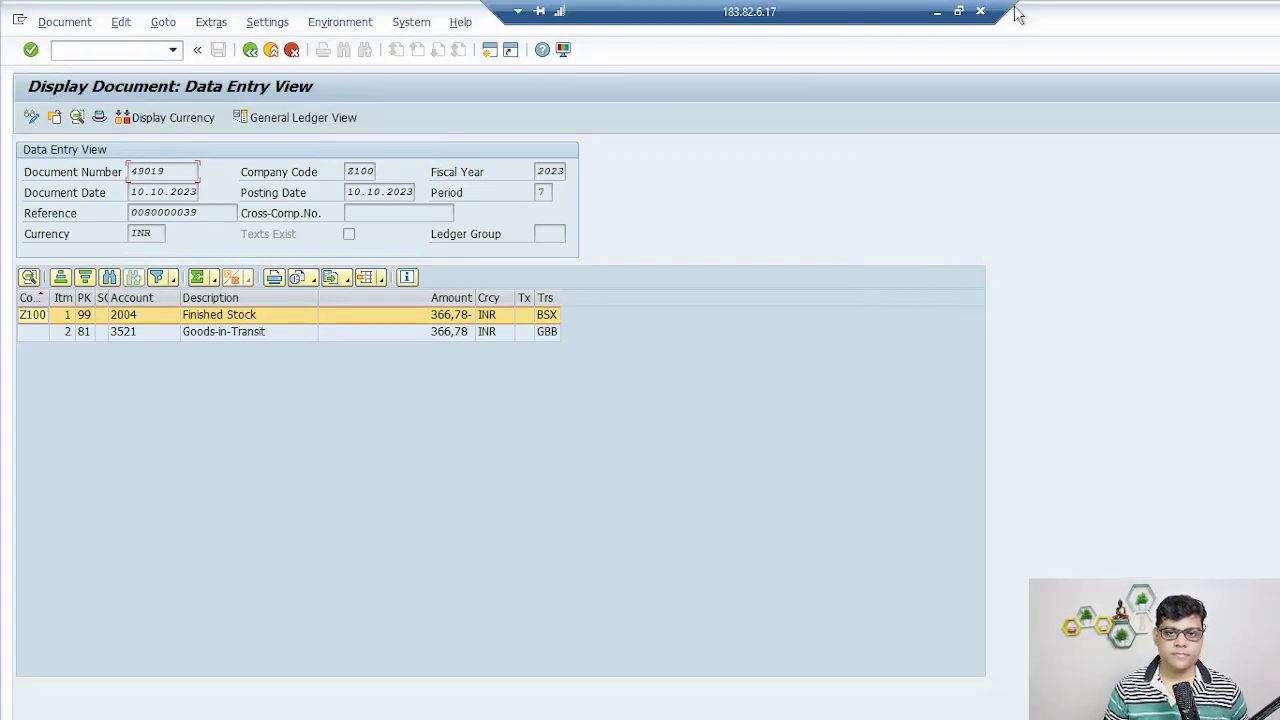
left_click(936, 11)
key("ctrl+v")
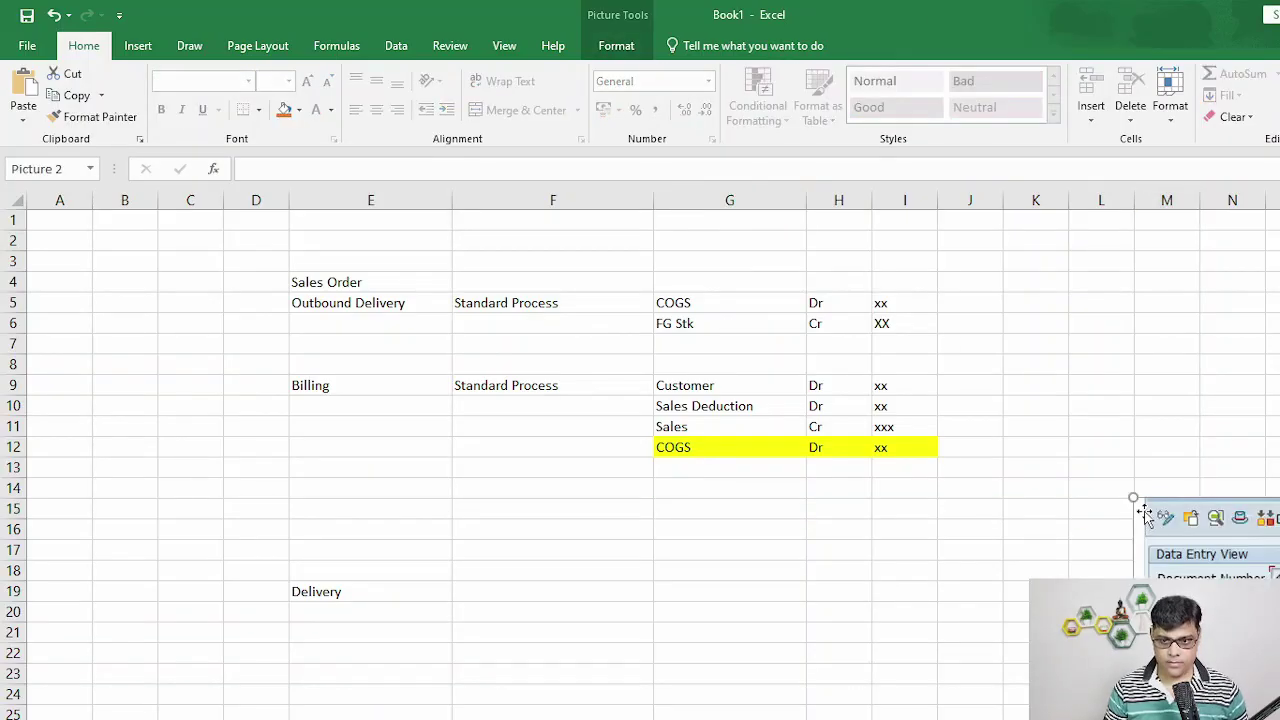
left_click_drag(1272, 602, 1099, 340)
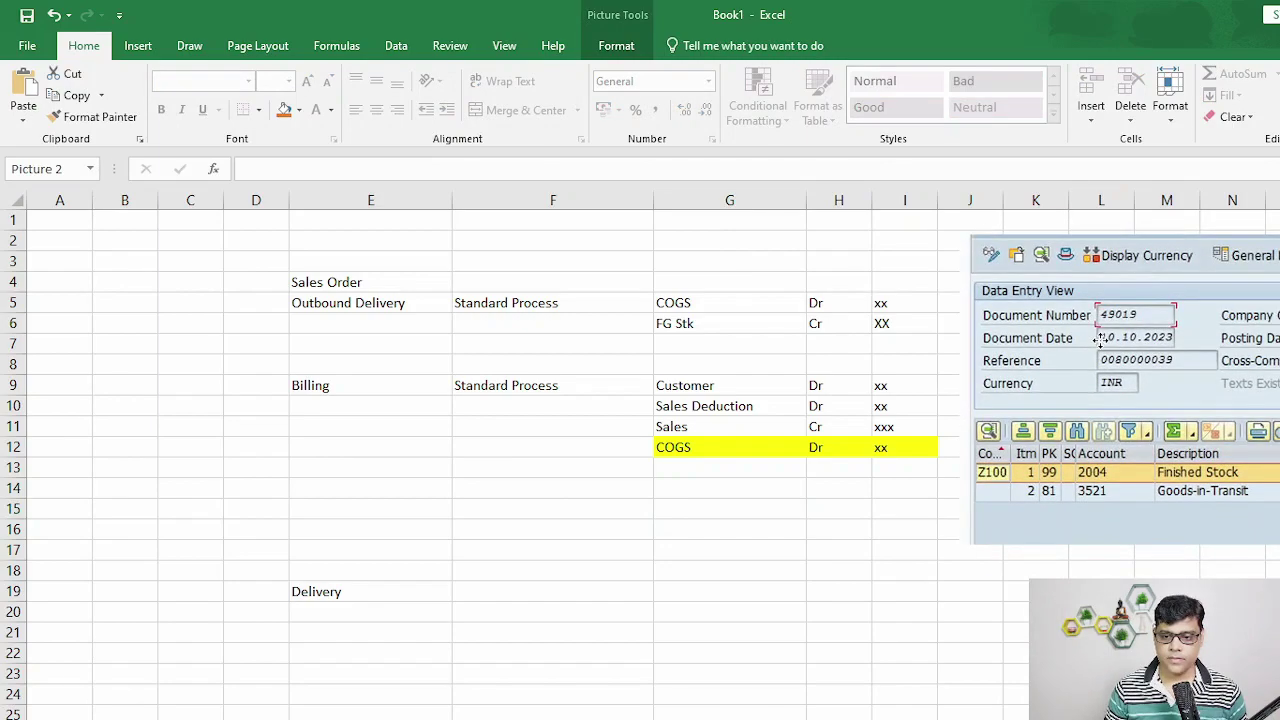
Switch back to SAP and start transaction VF01 to bill the delivery
key("alt+Tab")
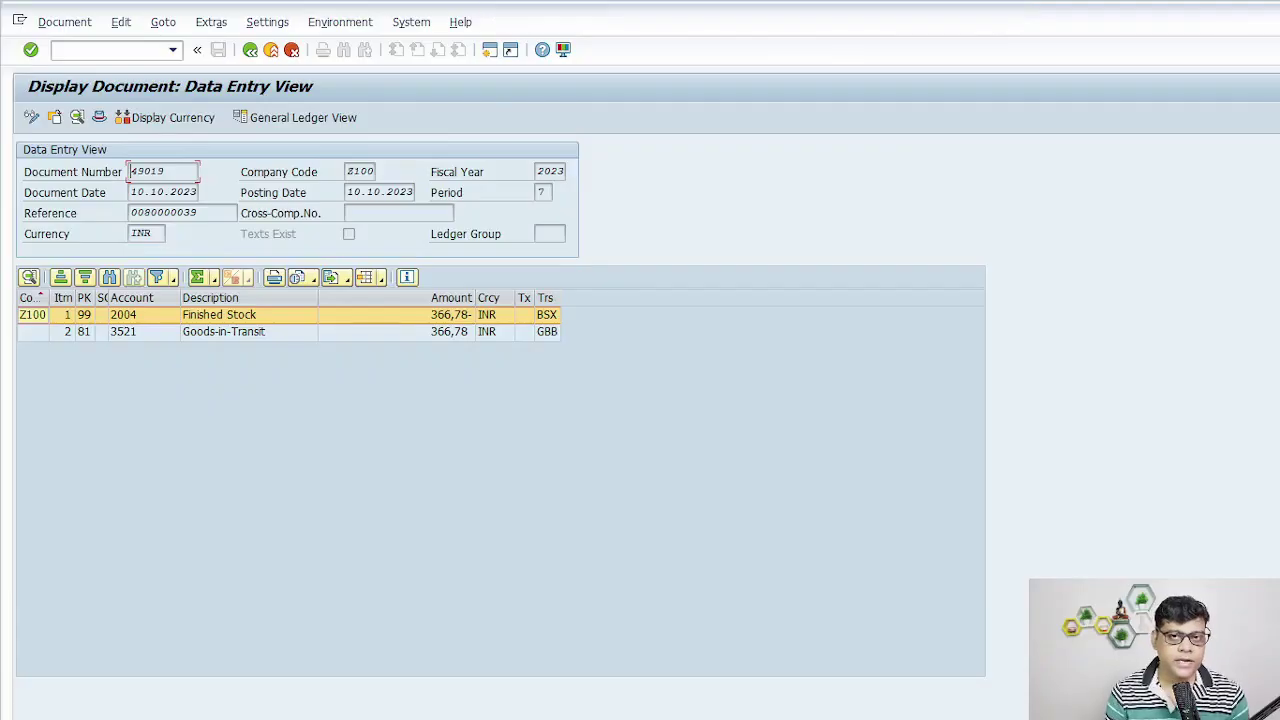
left_click(135, 50)
type("/nvf01")
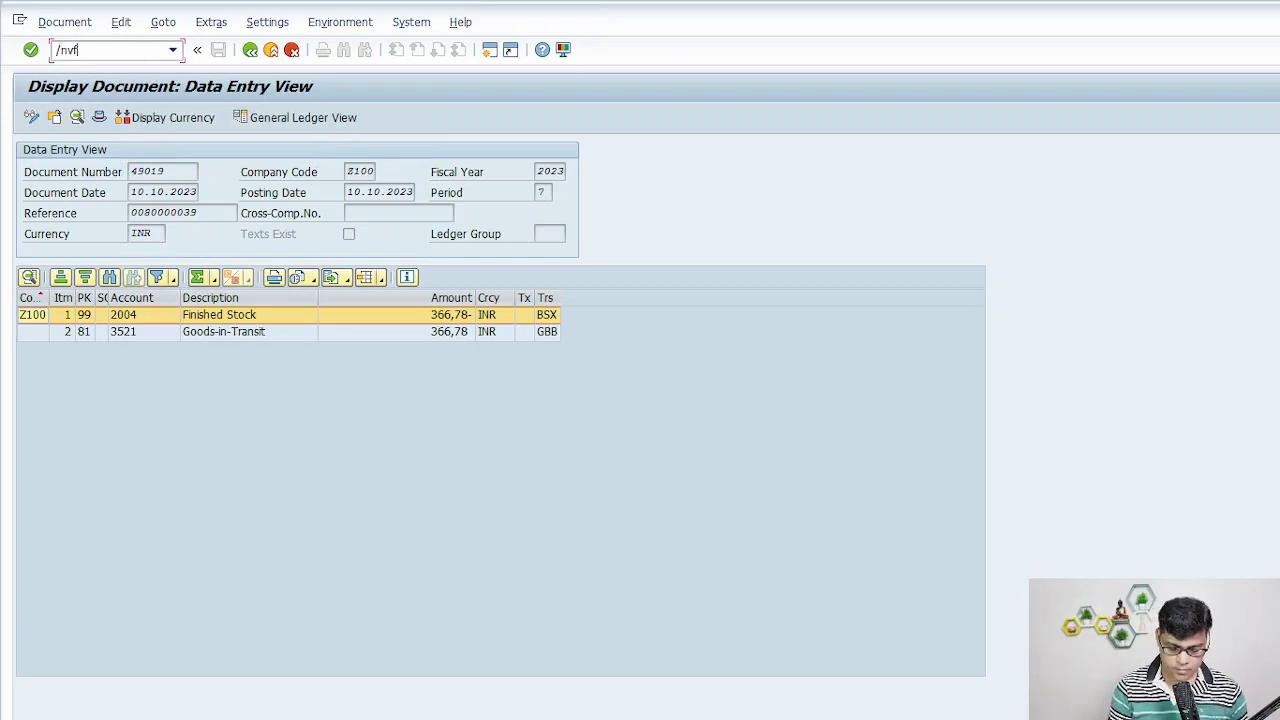
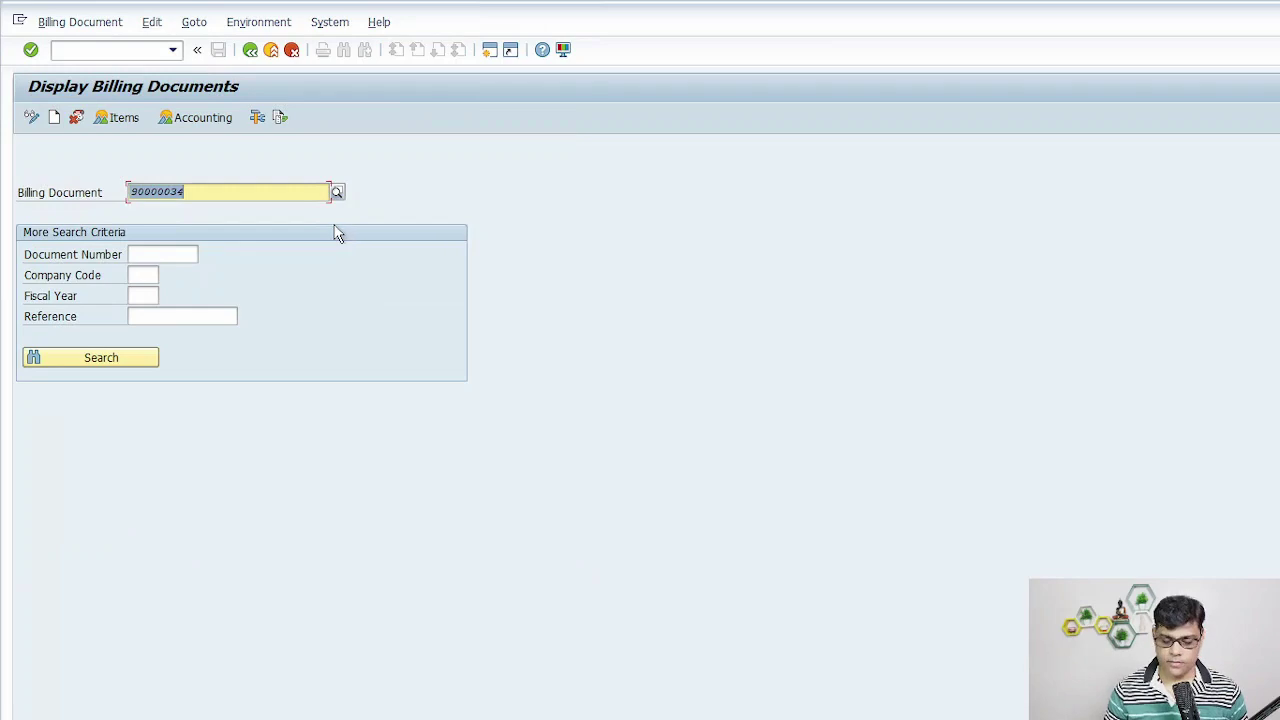
Display the billing document's first accounting document and check its document header
left_click(205, 119)
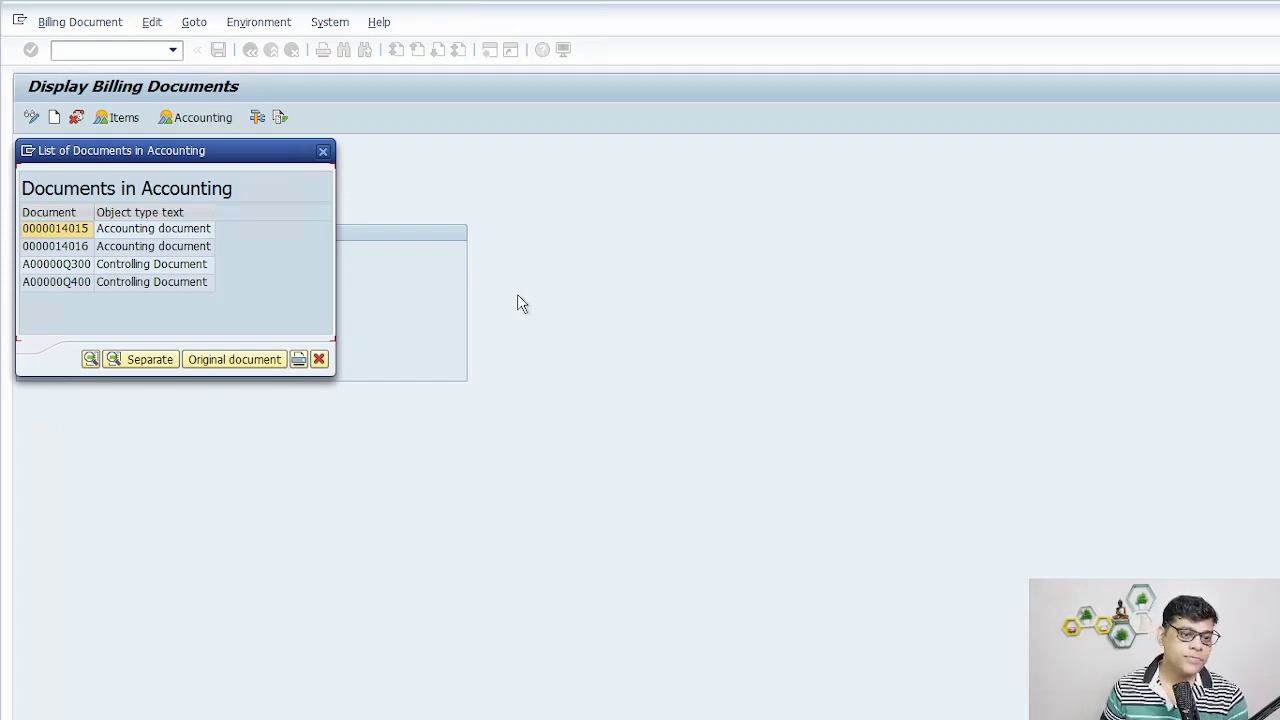
double_click(131, 228)
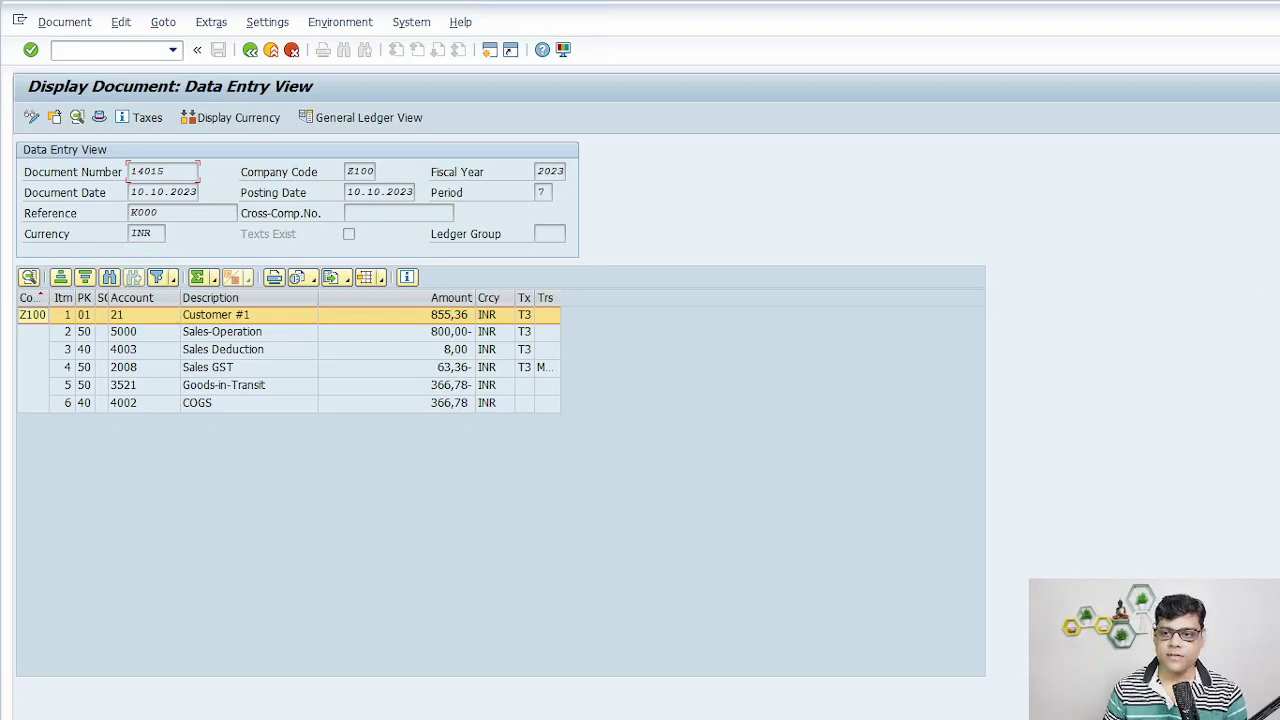
left_click(97, 118)
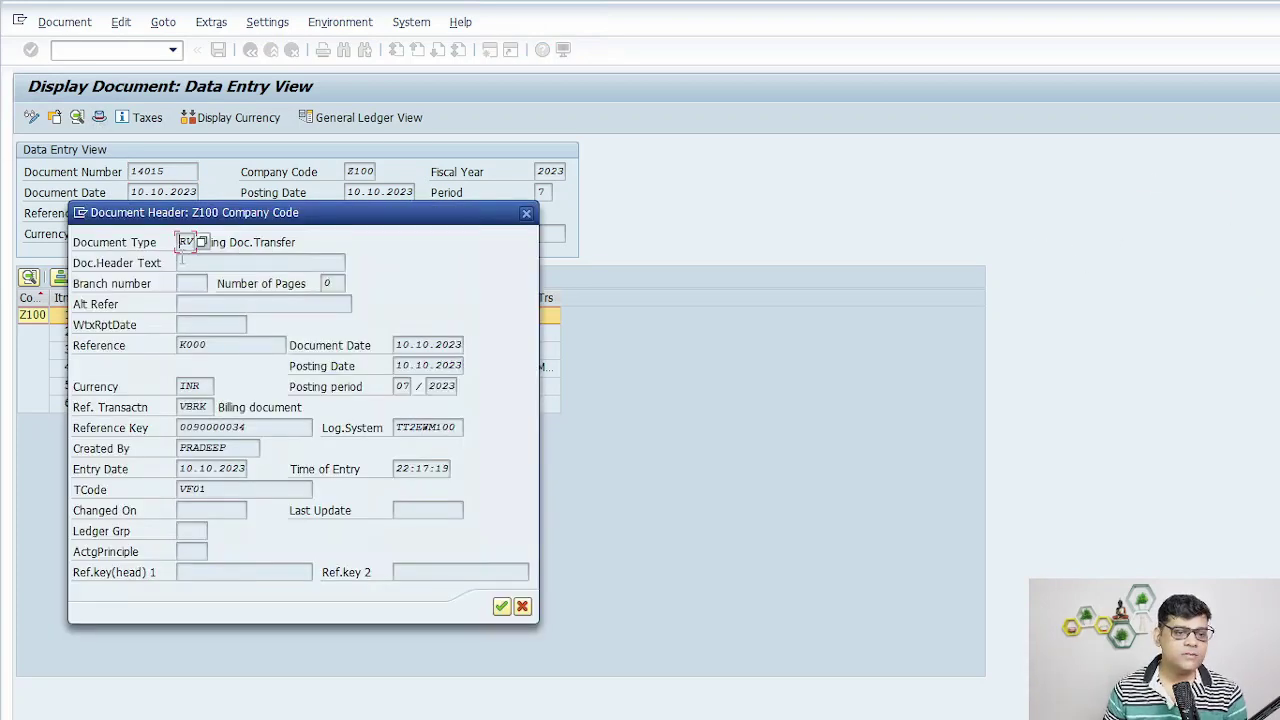
left_click(526, 215)
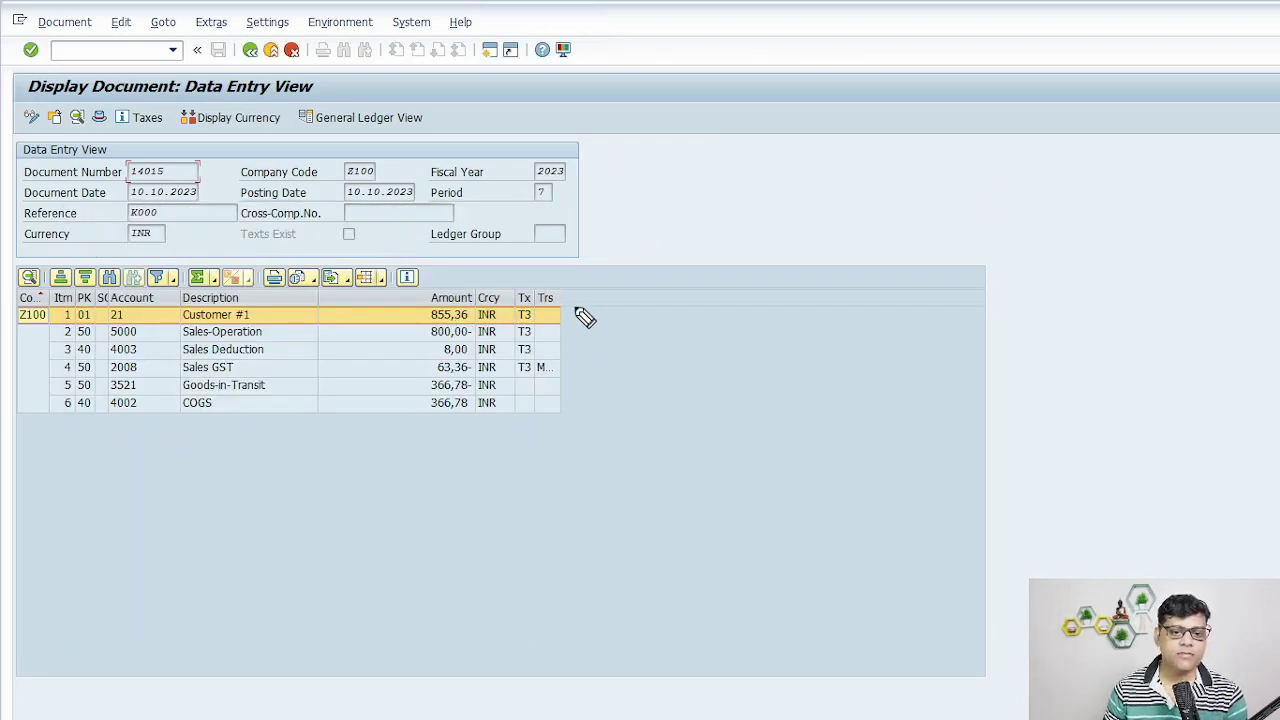
Mark the customer, sales, sales deduction and GST lines with pen strokes and bracket the Goods-in-Transit and COGS lines
left_click_drag(570, 311, 672, 286)
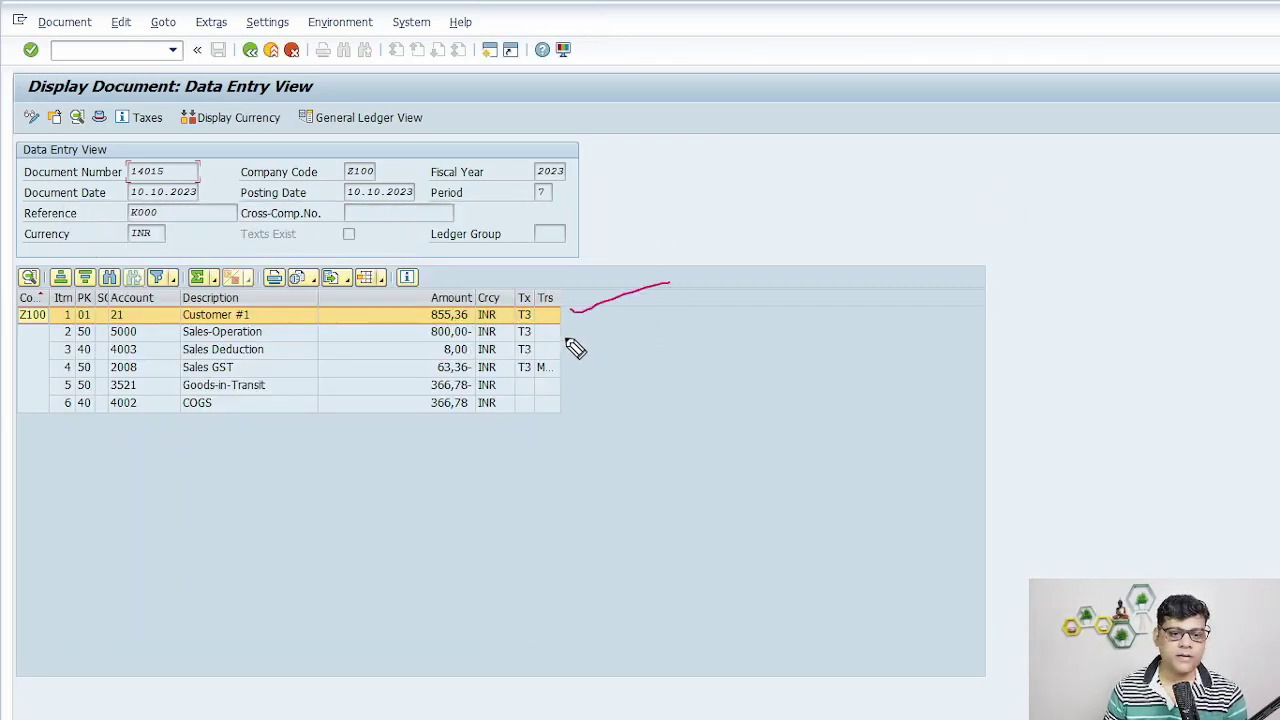
left_click_drag(567, 331, 653, 309)
left_click_drag(563, 350, 651, 331)
left_click_drag(563, 366, 680, 358)
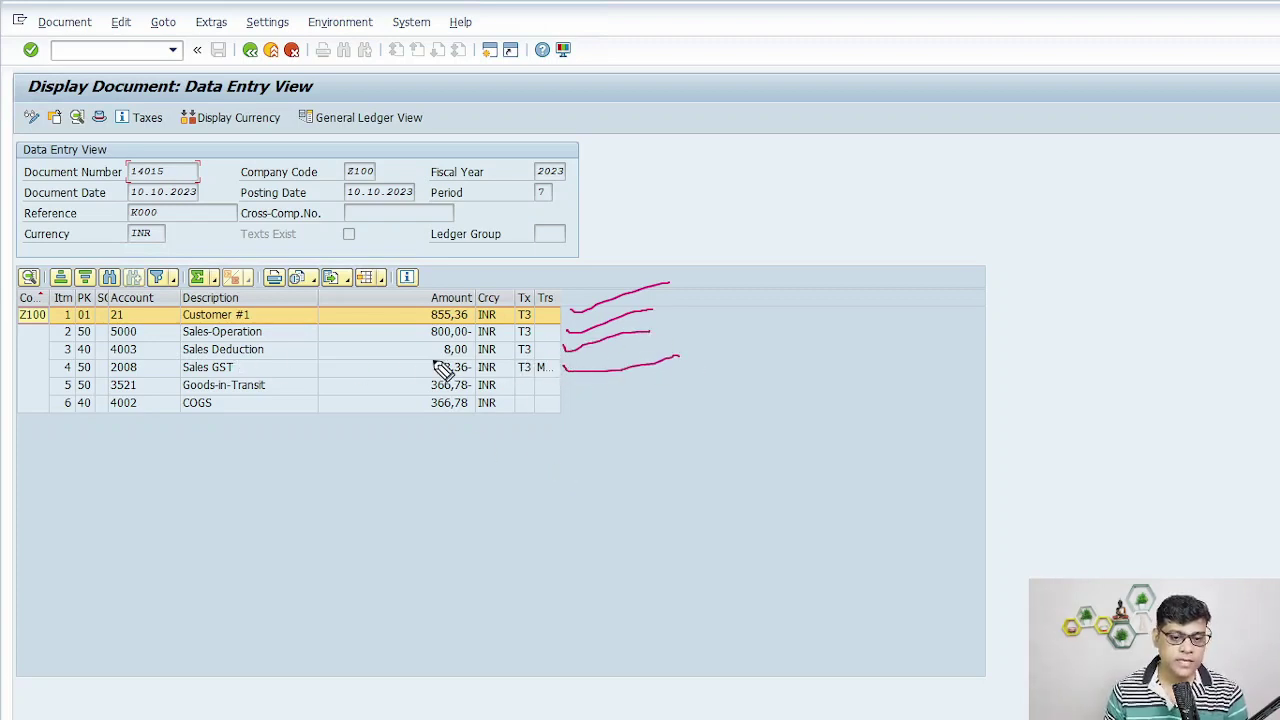
mouse_move(525, 373)
left_mouse_down()
mouse_move(585, 376)
mouse_move(540, 433)
left_mouse_up()
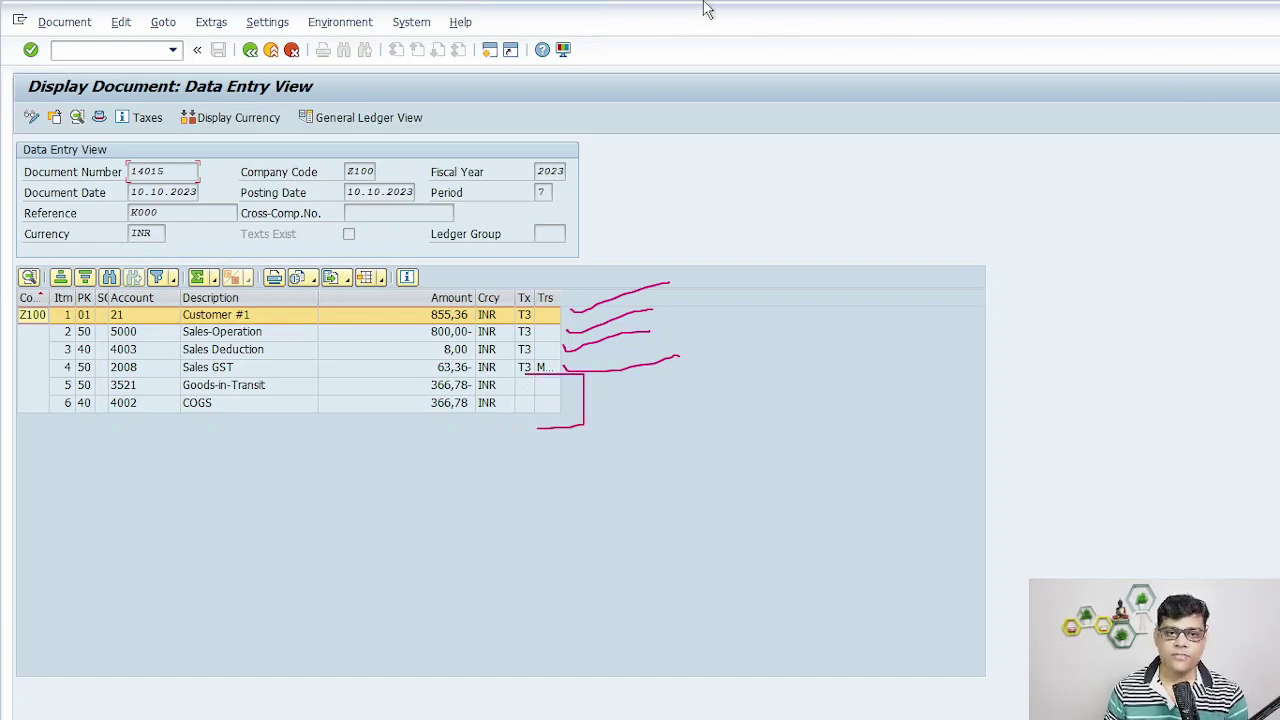
Switch to the Excel workbook, move the pasted goods issue screenshot to start at column D for comparison, and return to SAP
left_click(942, 19)
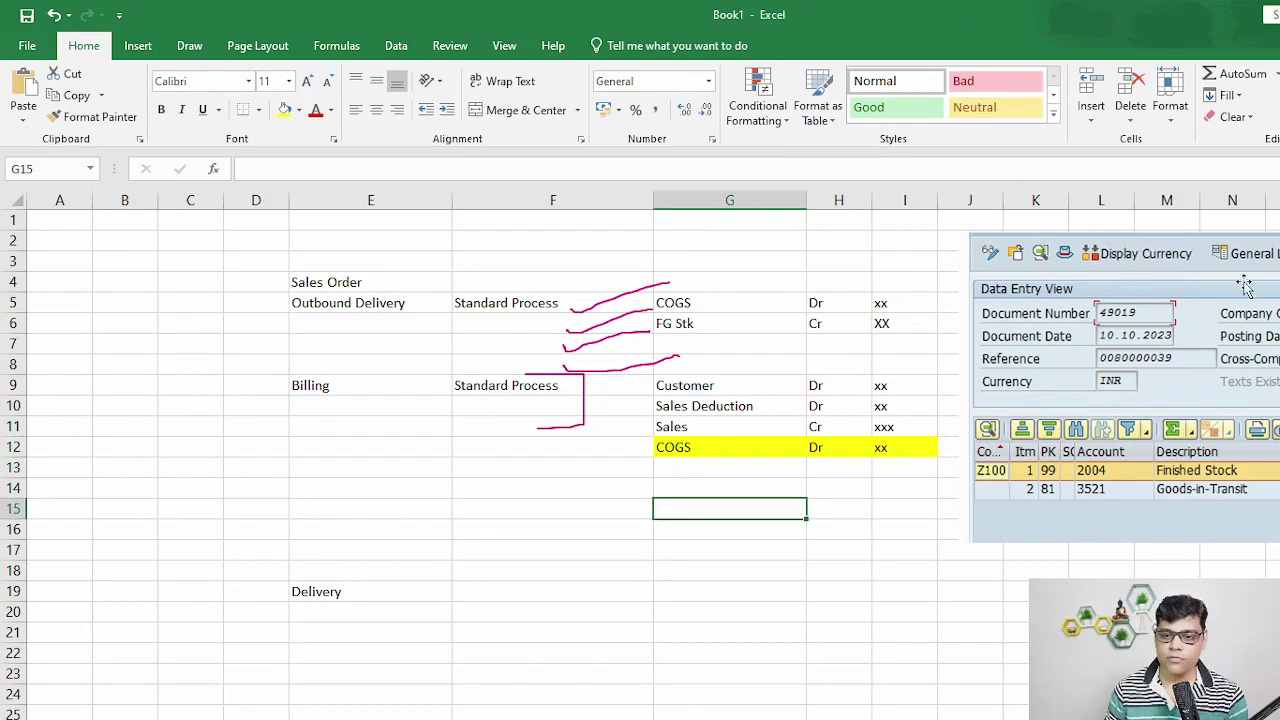
left_click_drag(1245, 285, 508, 263)
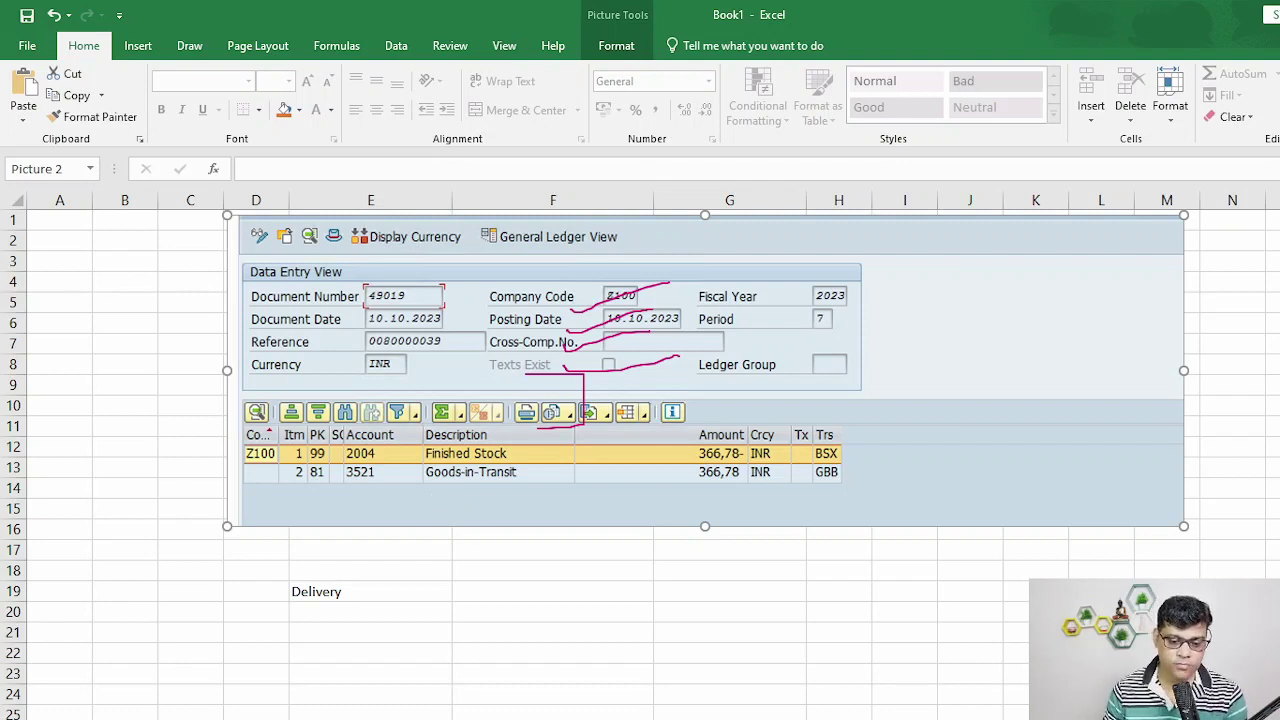
key("alt+Tab")
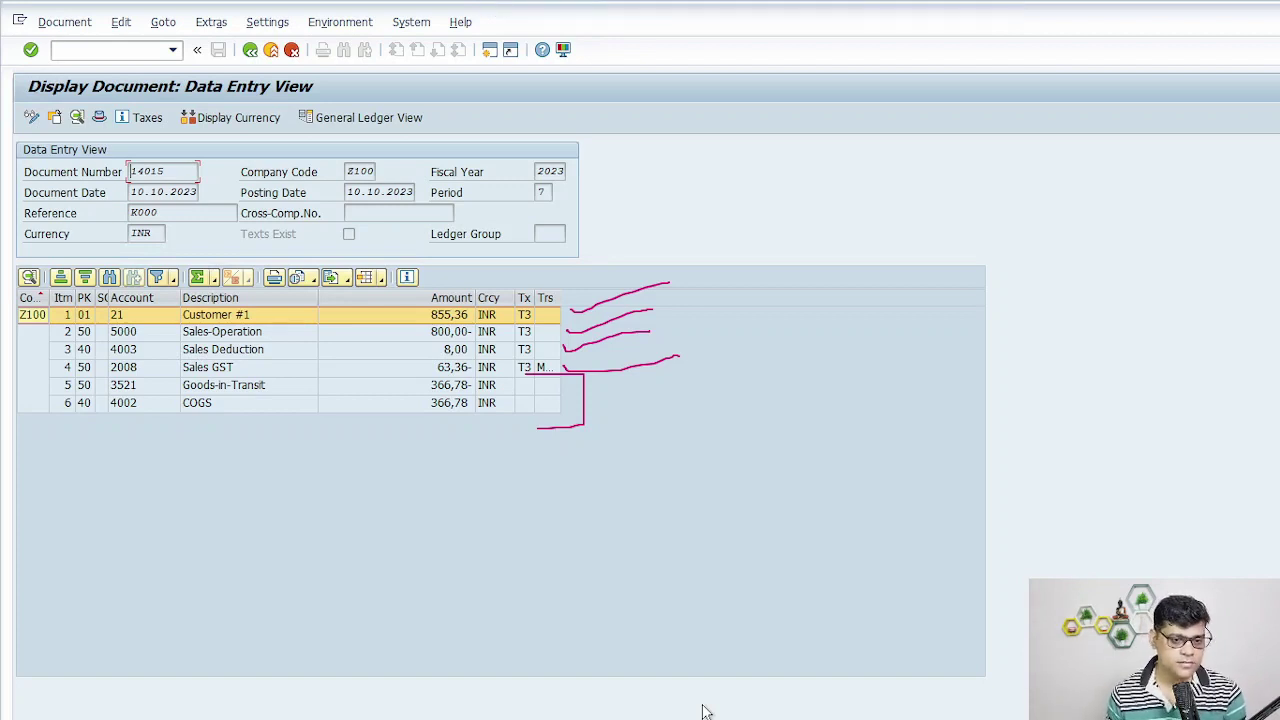
Clear the pen marks, check the COGS line and go back to the billing document's list of accounting documents
key("Escape")
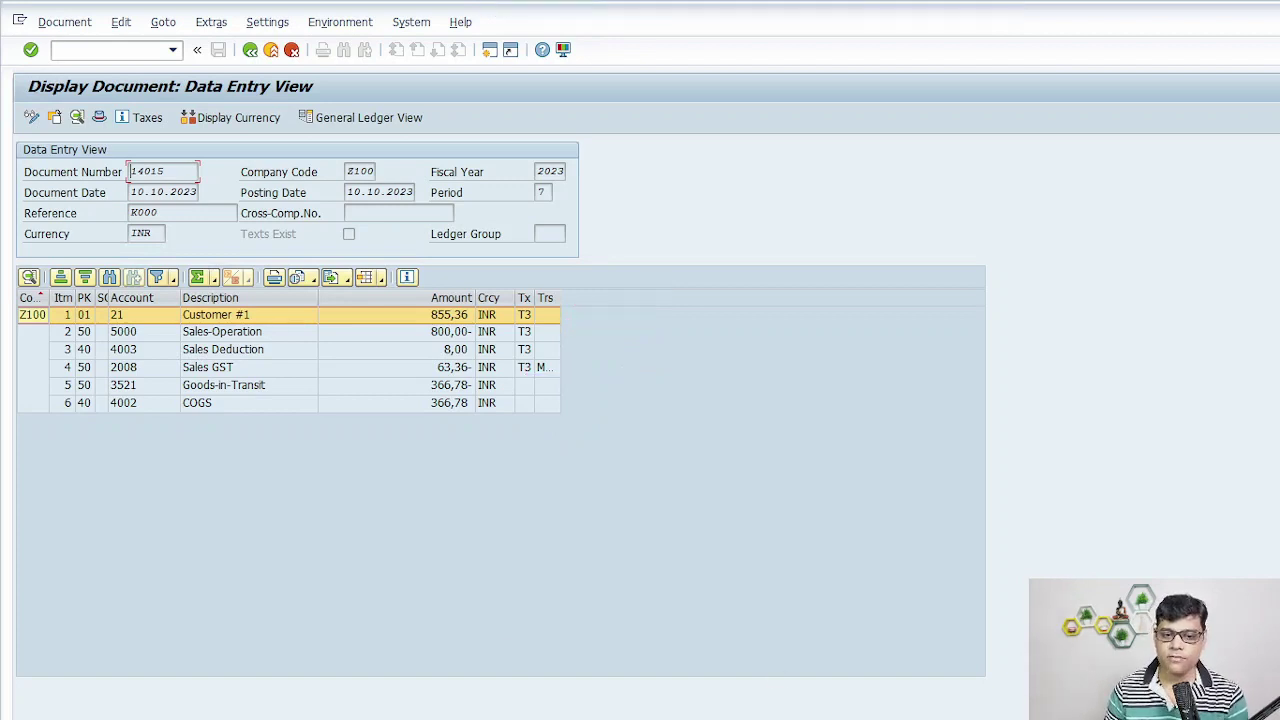
left_click(225, 406)
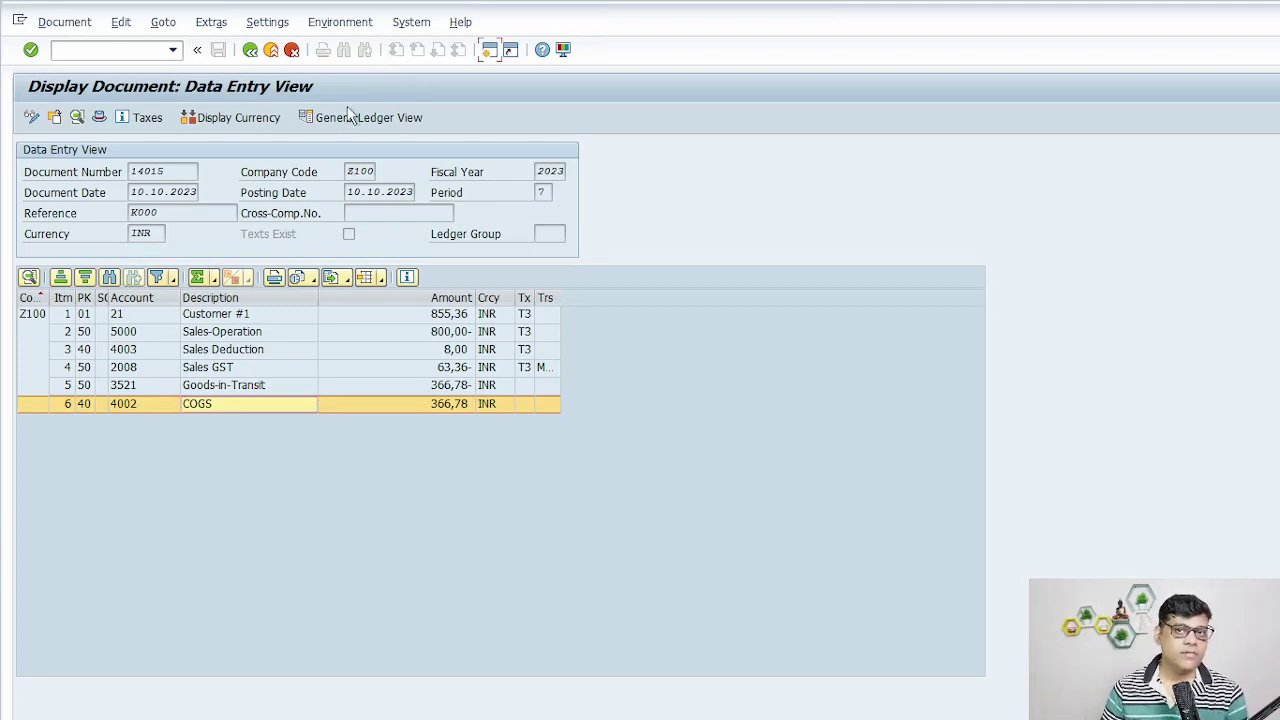
left_click(250, 50)
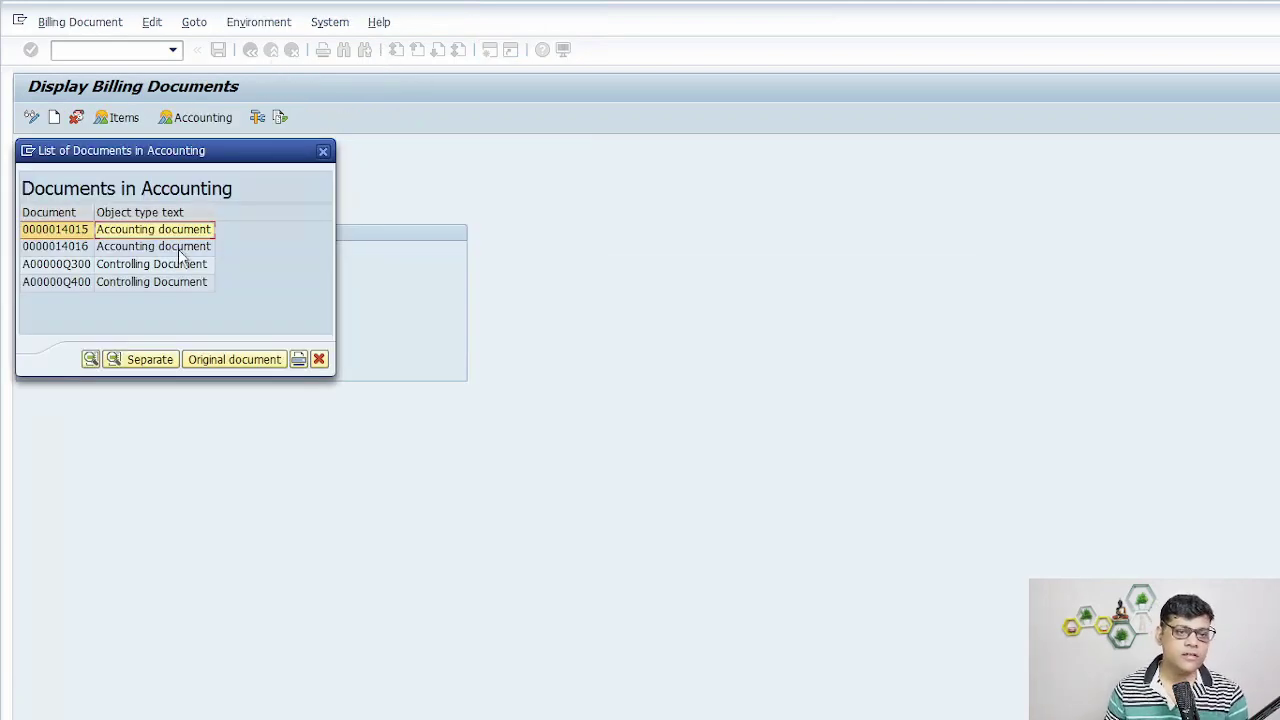
Display the billing document's second accounting document and return to the list of accounting documents
double_click(157, 250)
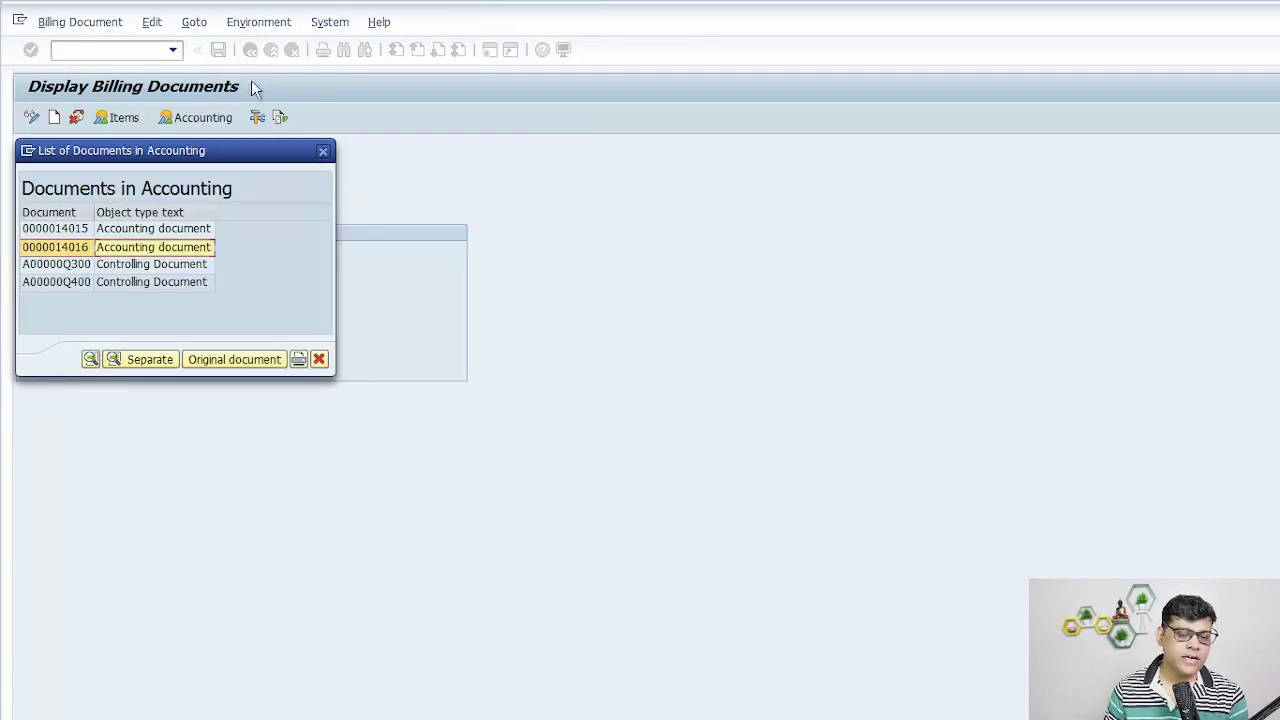
left_click(250, 50)
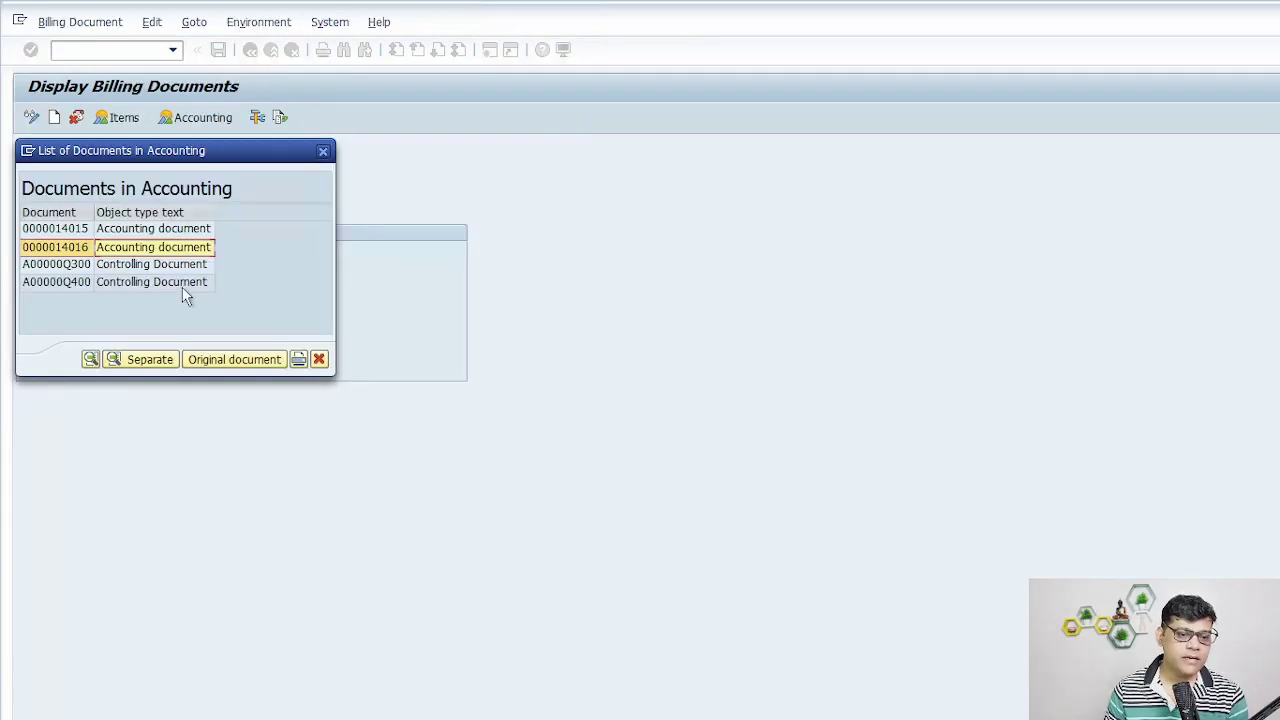
Recheck the COGS line in the billing document's first accounting document, and reopen the second accounting document from the list
left_click(185, 230)
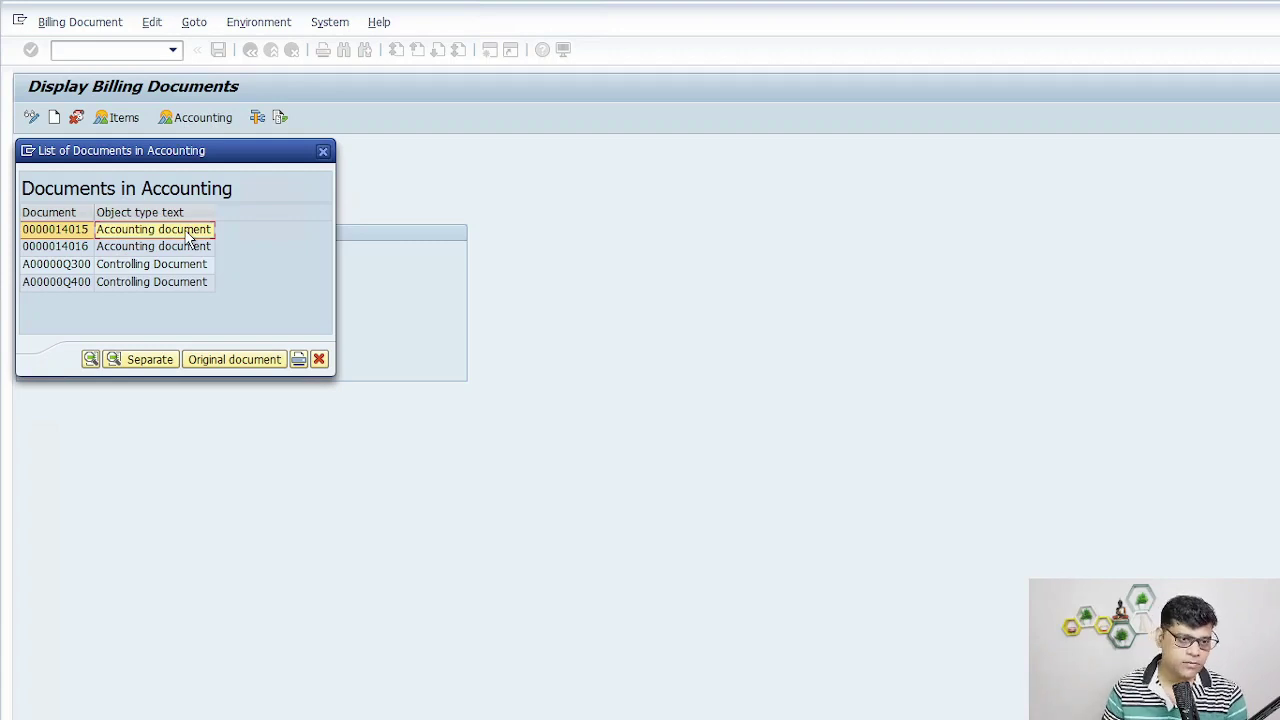
double_click(186, 231)
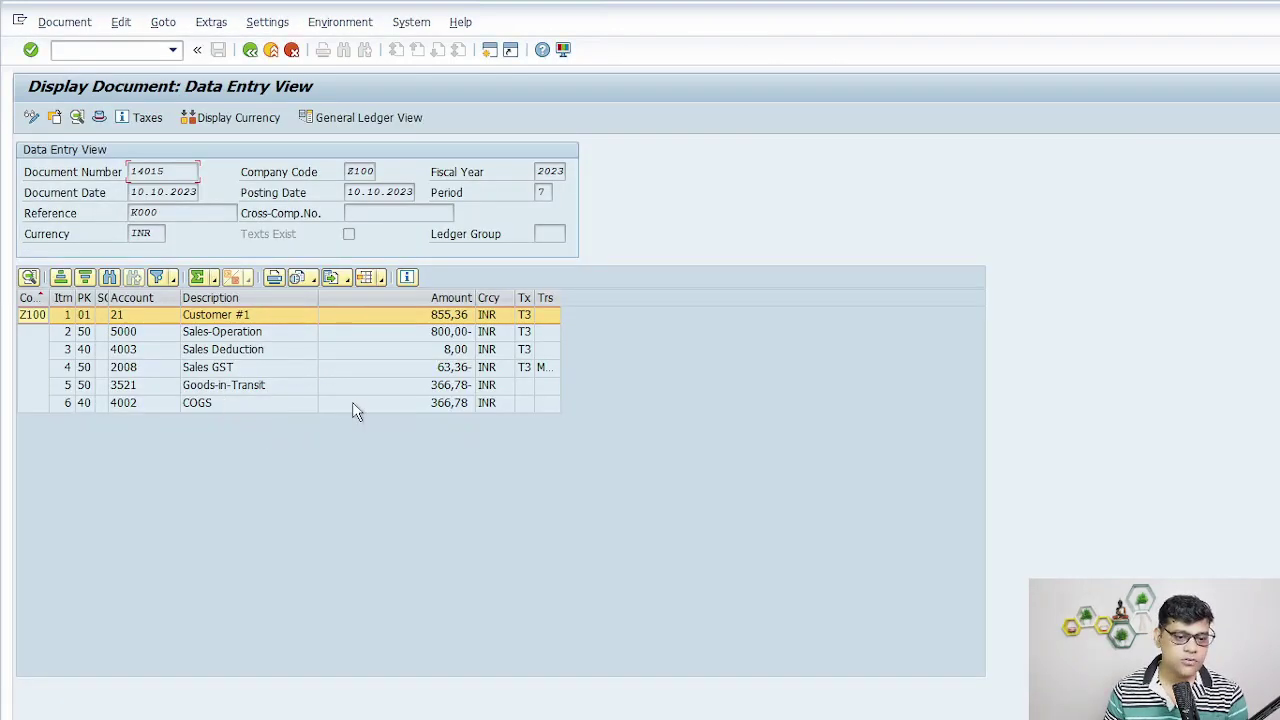
left_click(485, 403)
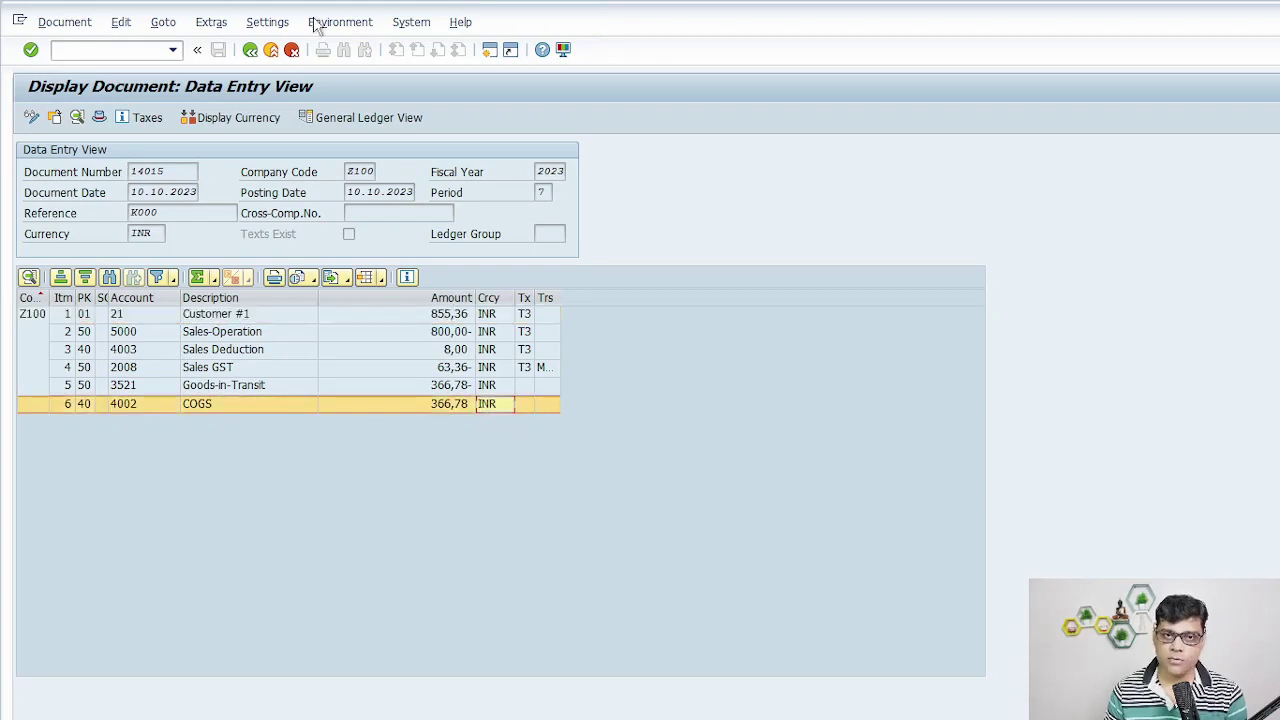
left_click(250, 49)
double_click(172, 254)
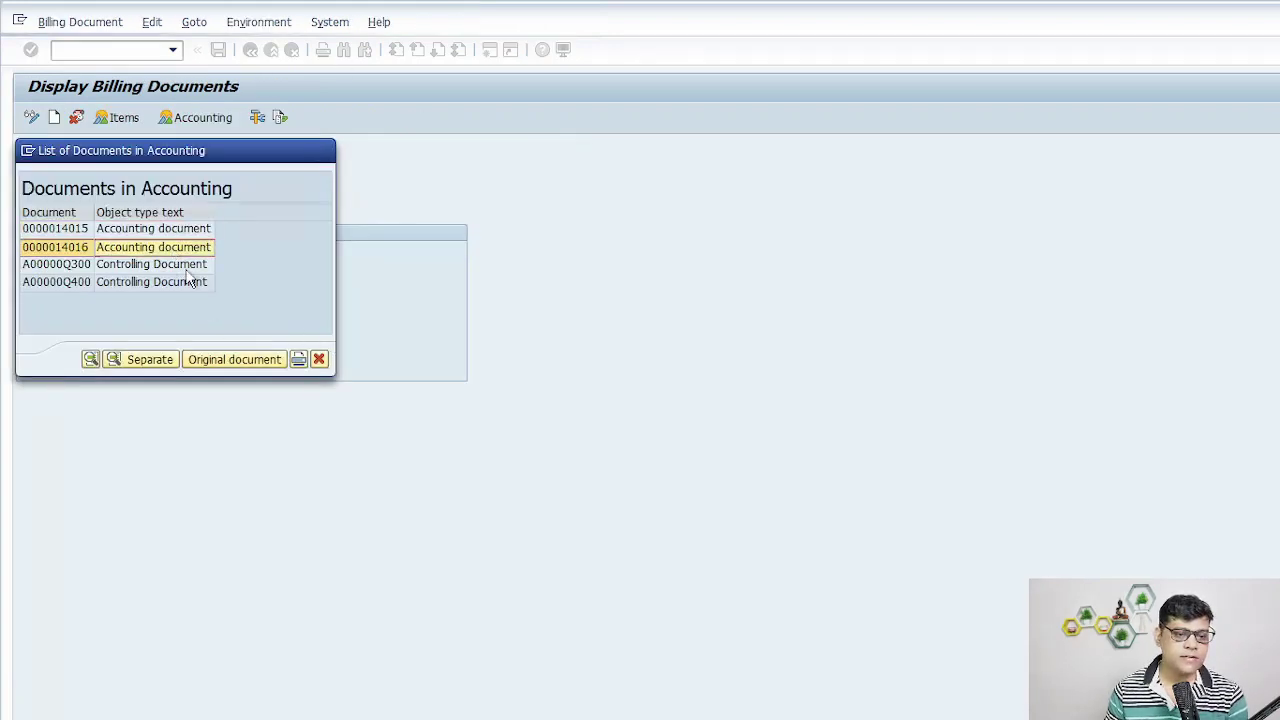